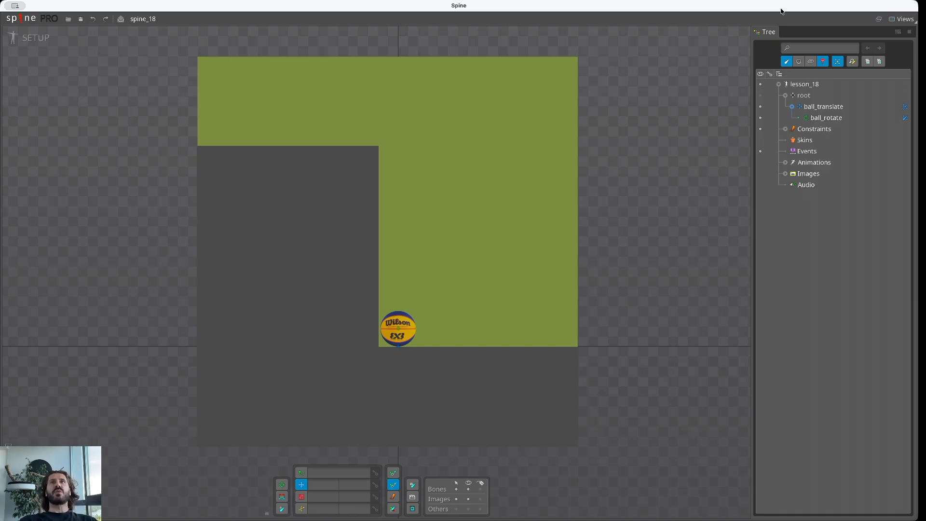
Switch the project from Setup to Animate mode and open the Ghosting view
key("super+Tab")
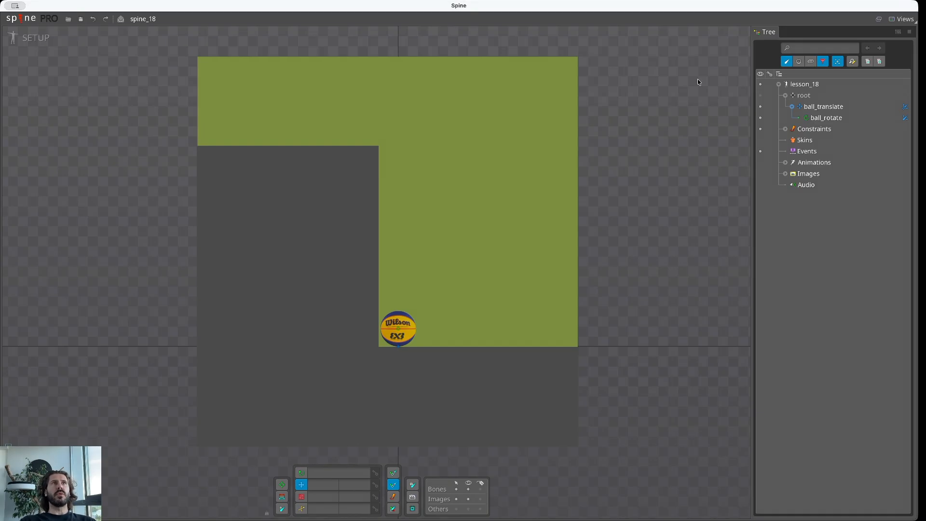
left_click(30, 39)
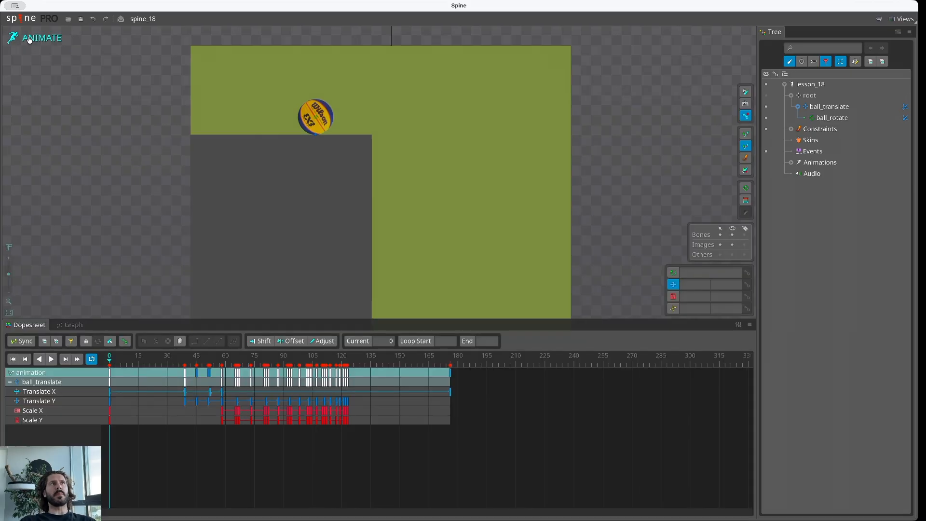
left_click(908, 20)
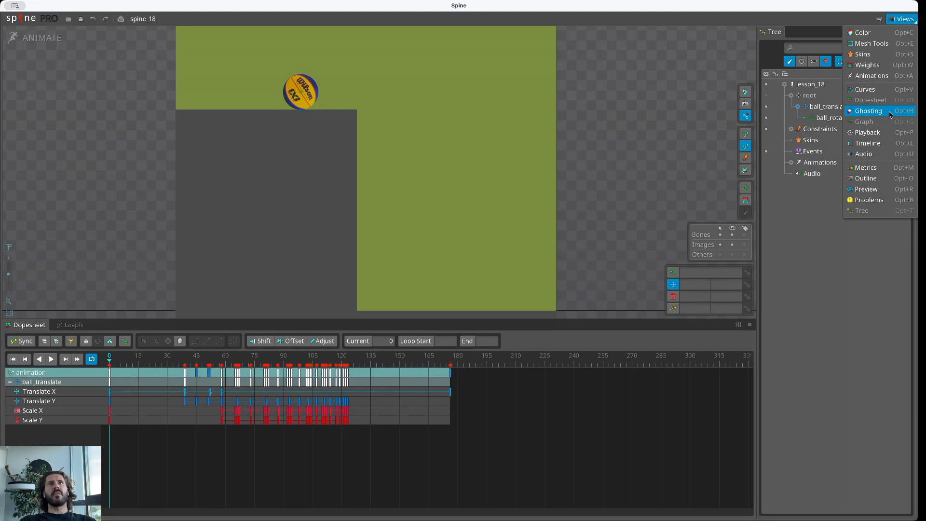
left_click(891, 114)
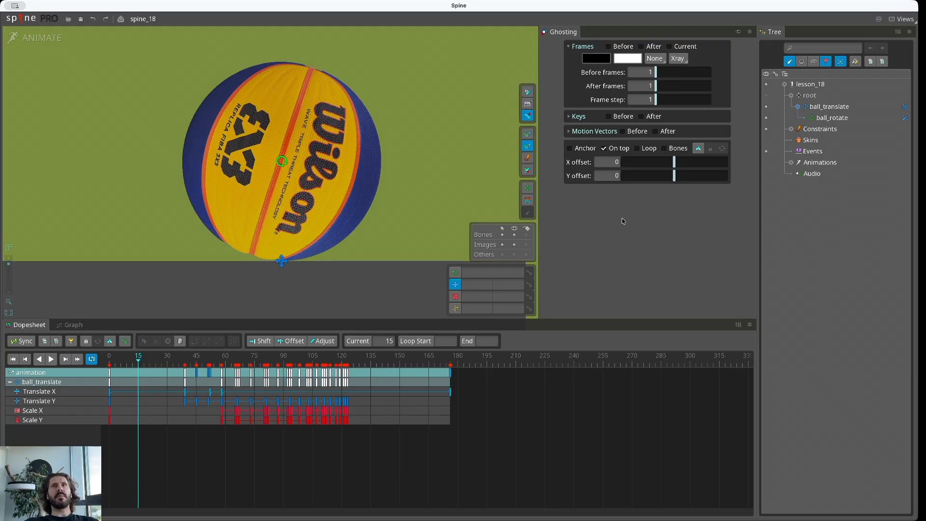
Enable ghosting of the 6 frames before the playhead and check it by scrubbing to frame 0 and back to 15
left_click_drag(656, 72, 666, 74)
left_click(608, 46)
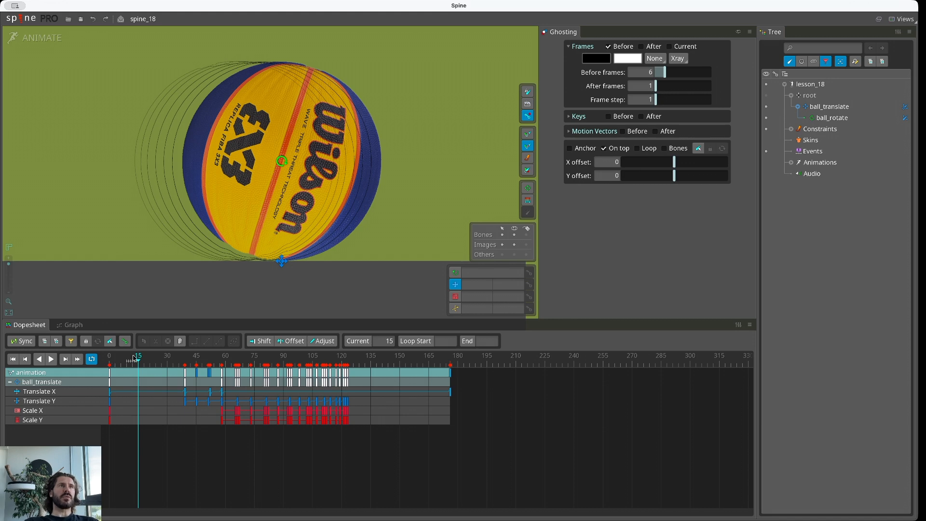
left_click_drag(139, 360, 110, 361)
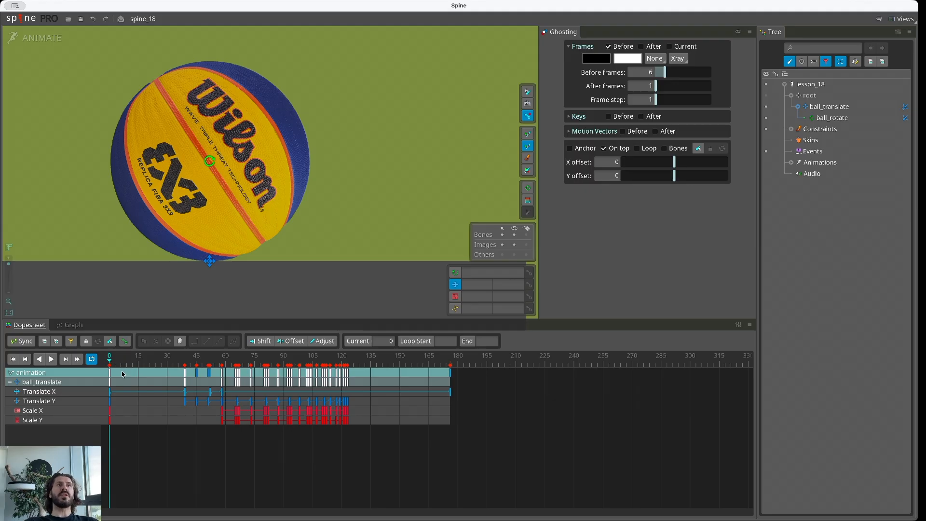
left_click_drag(110, 362, 138, 361)
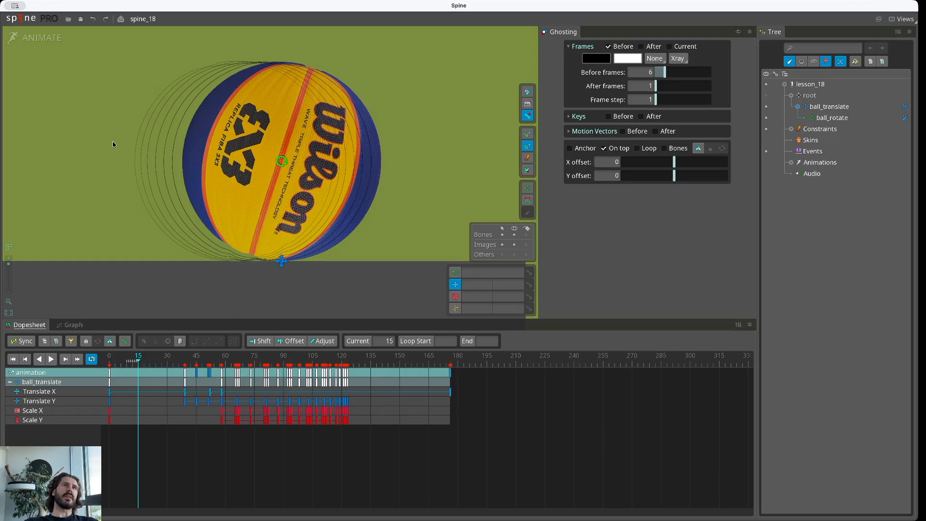
Make images unselectable in the viewport and ghost 12 frames both before and after the current frame
left_click(503, 244)
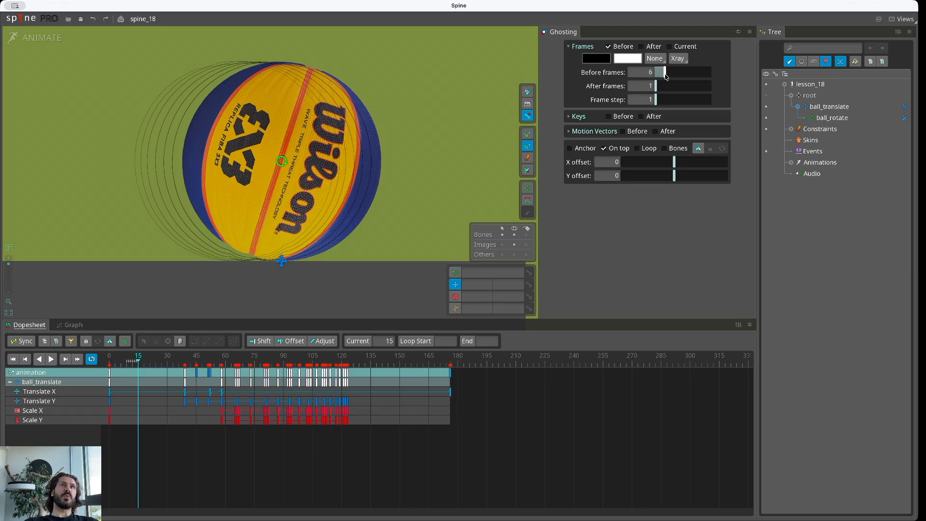
mouse_move(665, 76)
left_mouse_down()
mouse_move(688, 77)
mouse_move(669, 77)
mouse_move(678, 77)
left_mouse_up()
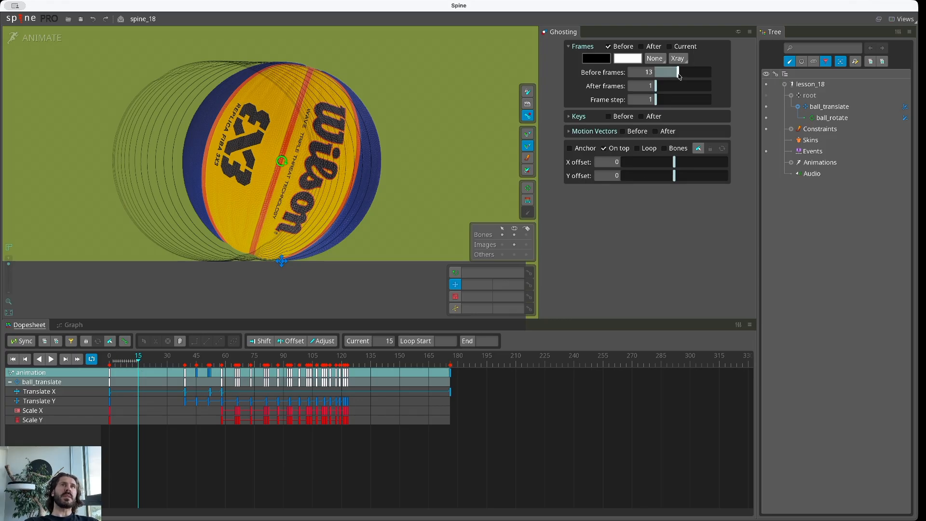
mouse_move(679, 76)
left_mouse_down()
mouse_move(664, 74)
mouse_move(676, 75)
left_mouse_up()
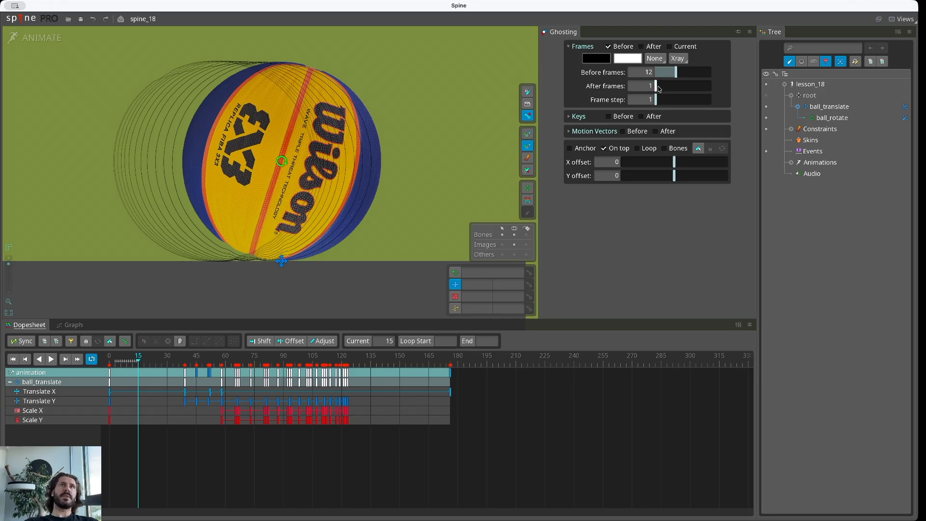
left_click_drag(659, 89, 676, 87)
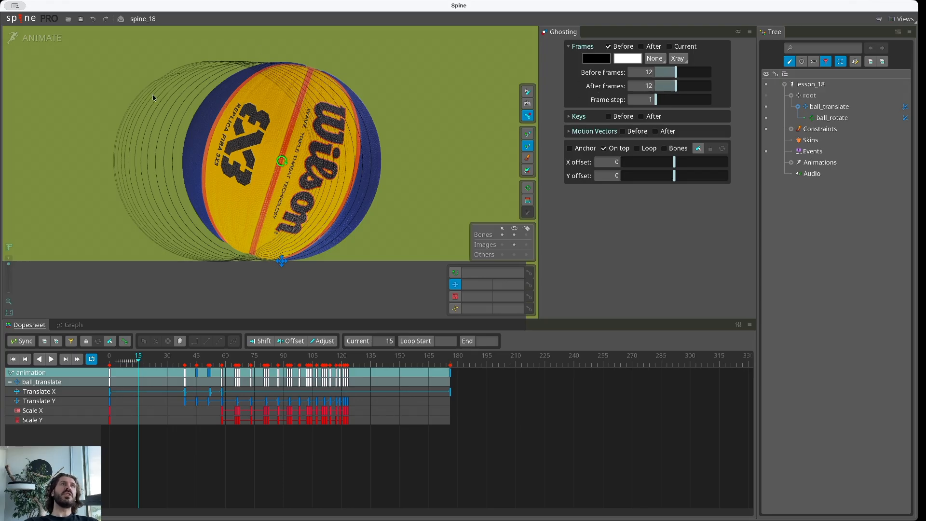
left_click(646, 45)
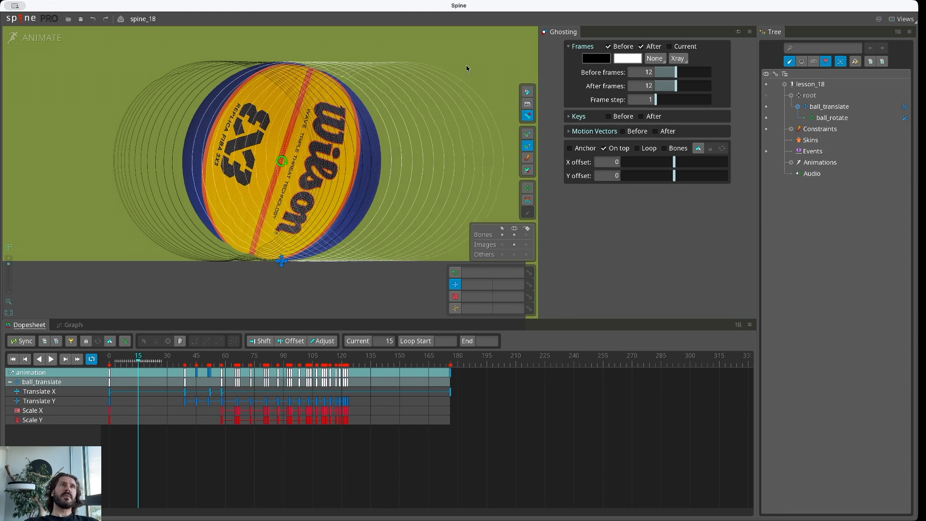
Try a white tint for the ghosts of the preceding frames and discard the colour change
left_click_drag(466, 69, 410, 64)
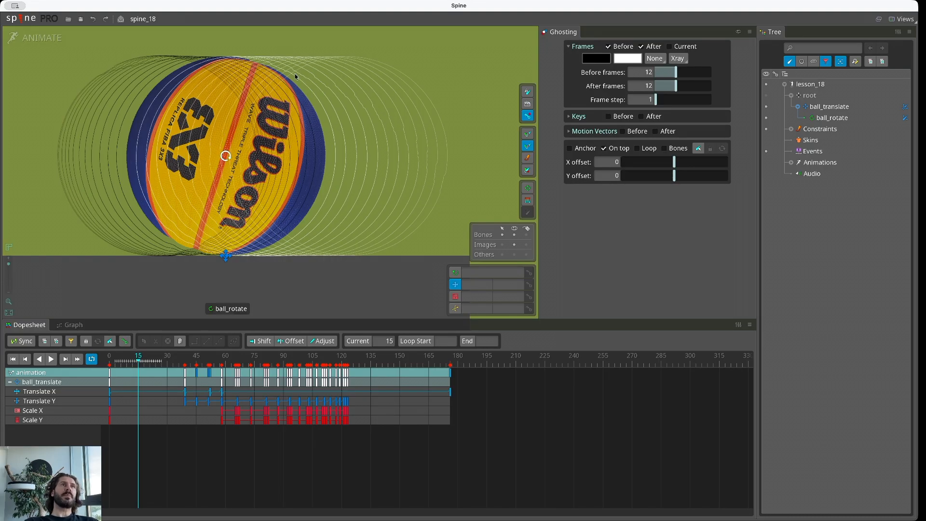
left_click(593, 59)
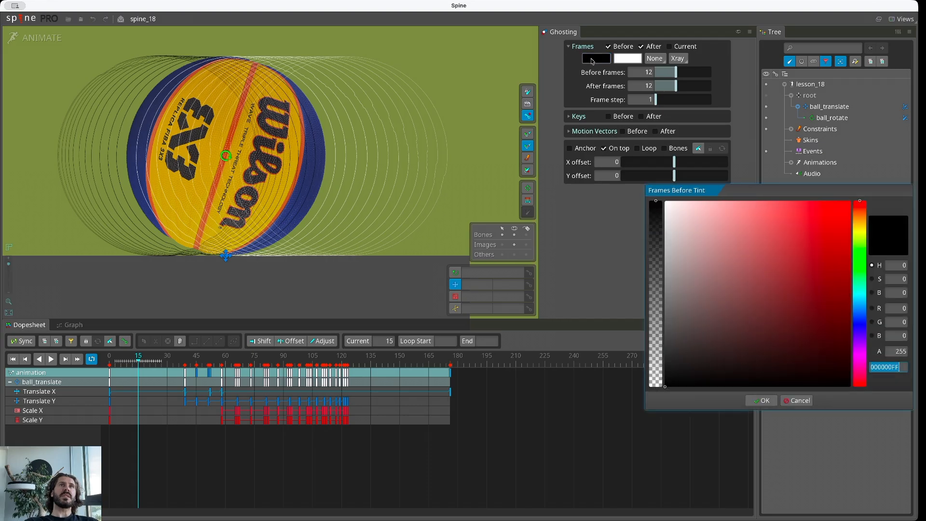
left_click_drag(834, 221, 647, 188)
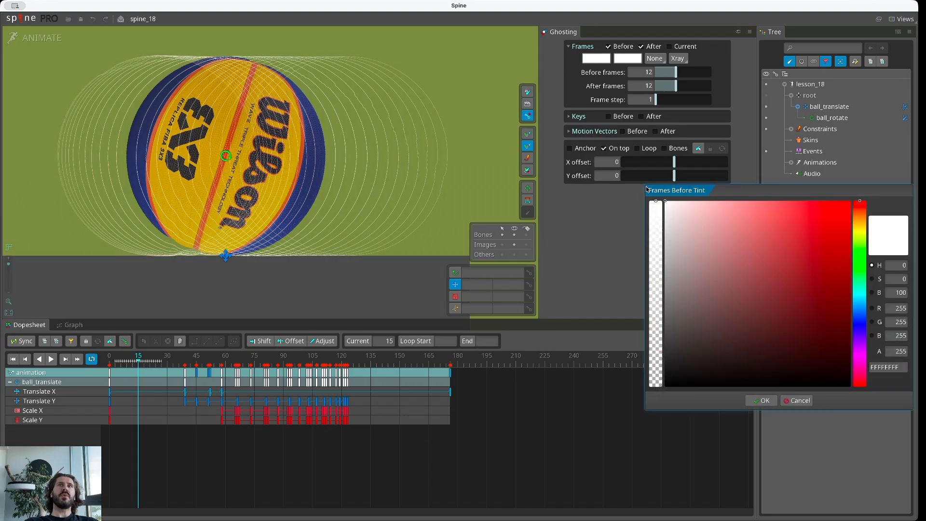
left_click(797, 401)
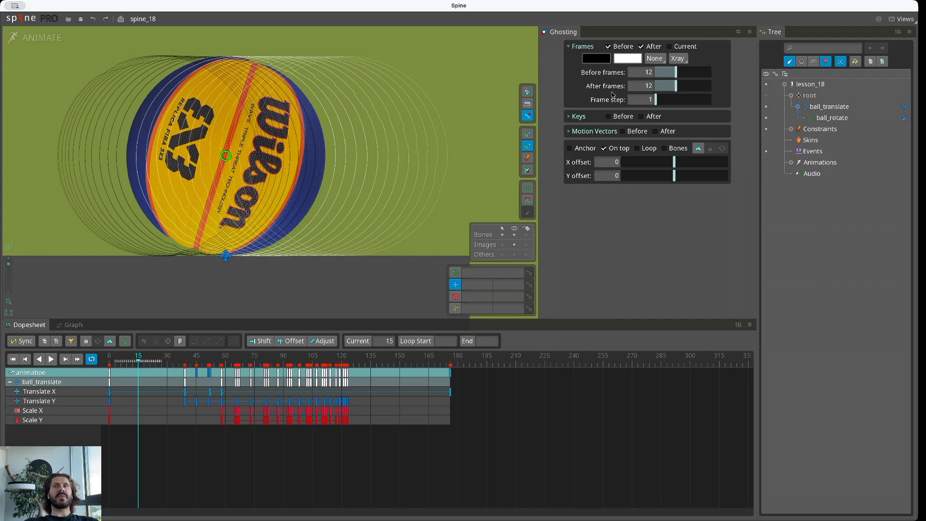
Try frame steps of 3 and 0.5 for the frame ghosting, and return the step to 1
left_click_drag(677, 87, 657, 87)
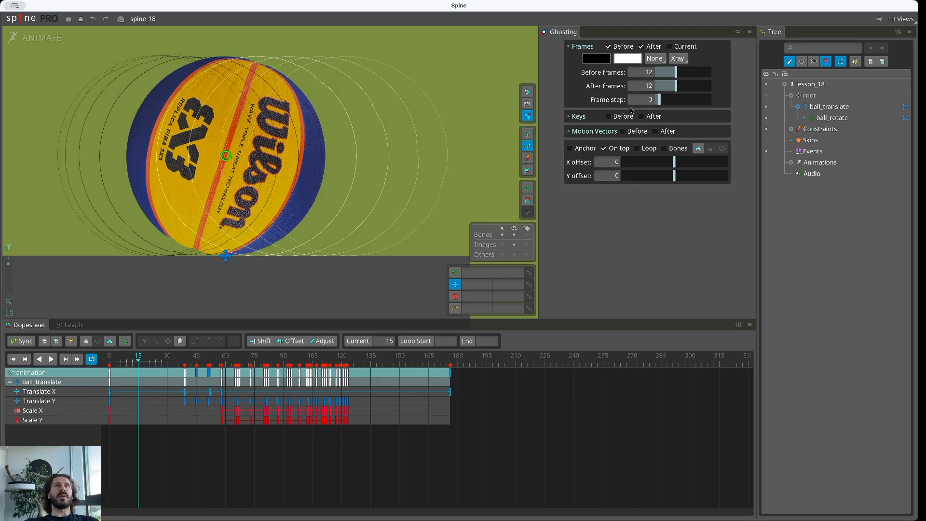
left_click(647, 99)
type("0.5")
key("Return")
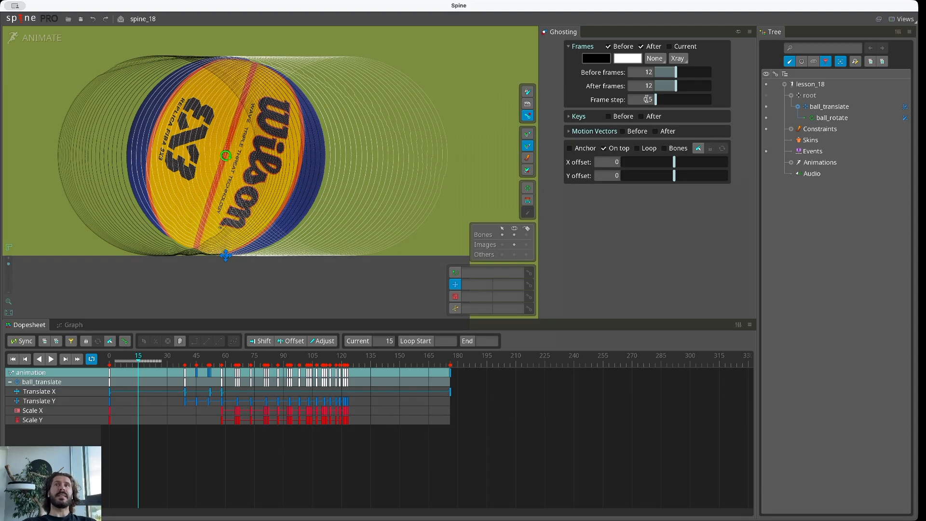
left_click(647, 100)
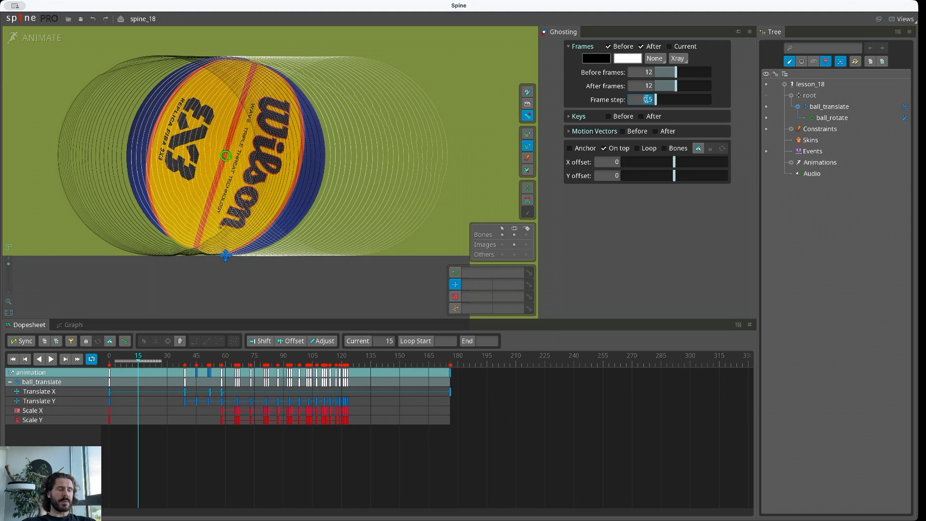
type("1")
key("Return")
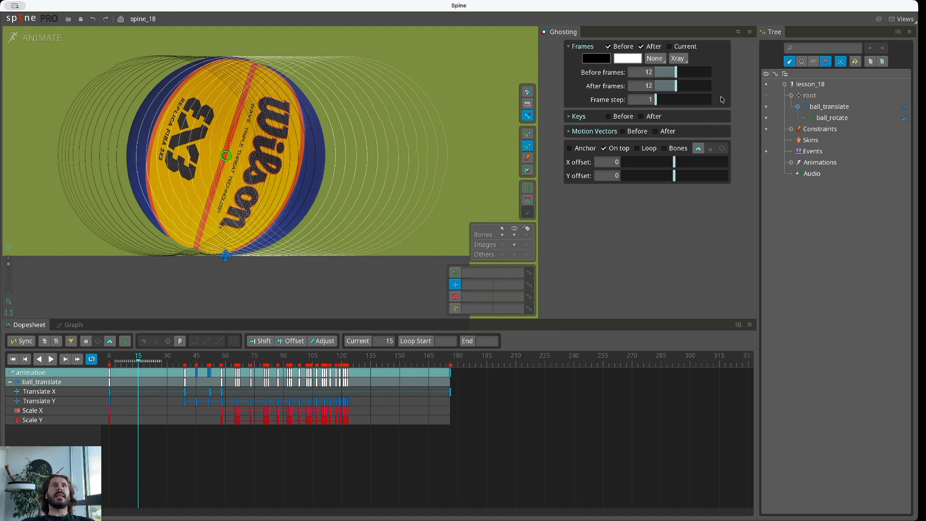
Reduce the Before and After frame counts to 1 and turn off frame ghosting in both directions
left_click_drag(675, 73, 655, 72)
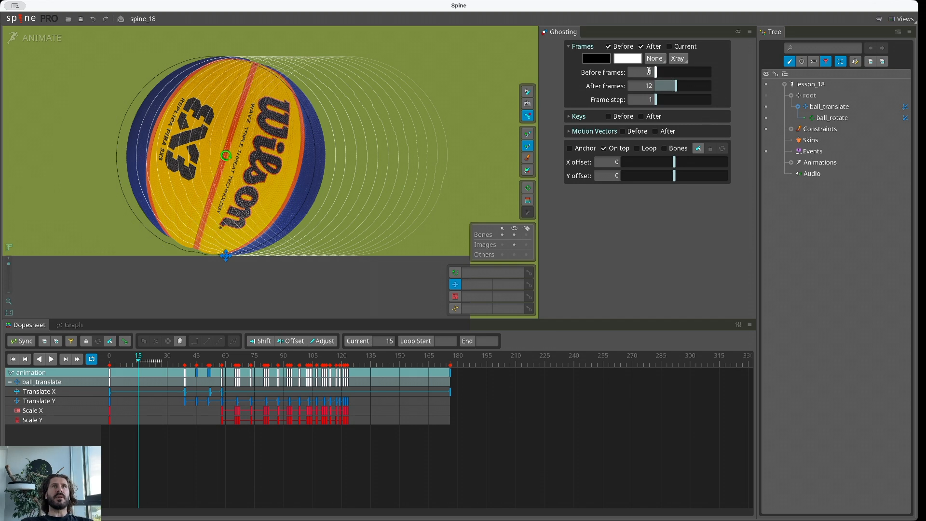
left_click_drag(669, 87, 653, 86)
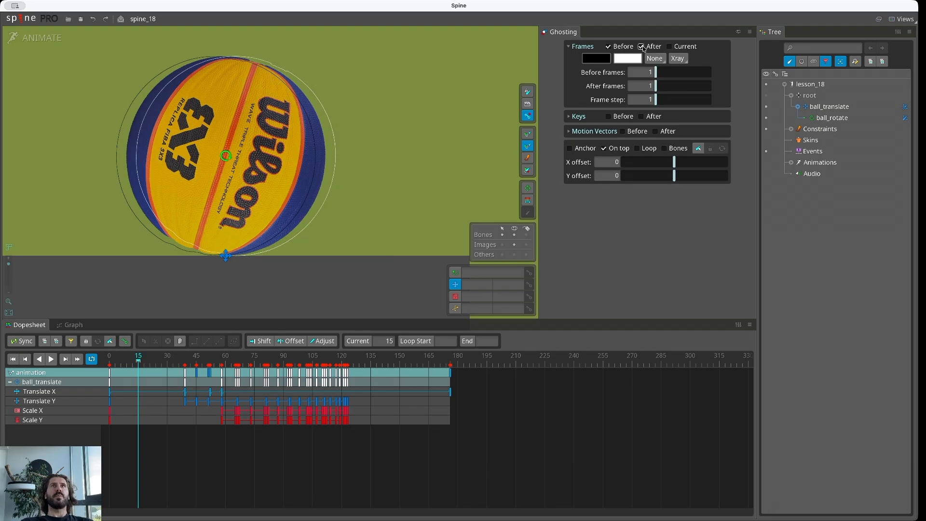
left_click(641, 46)
left_click(609, 46)
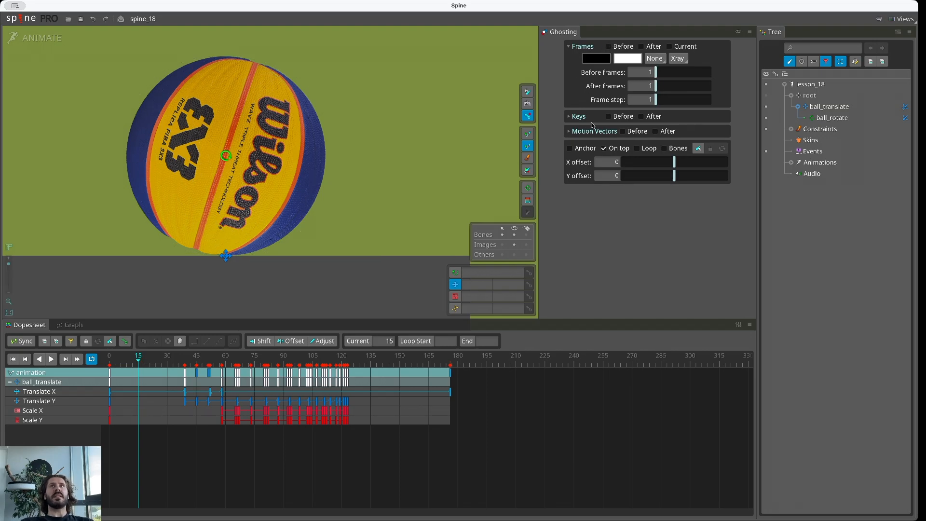
Collapse the Frames ghosting settings, expand Keys, and enable ghosting of the keys after the current frame with the image style set to None
left_click(573, 47)
left_click(570, 61)
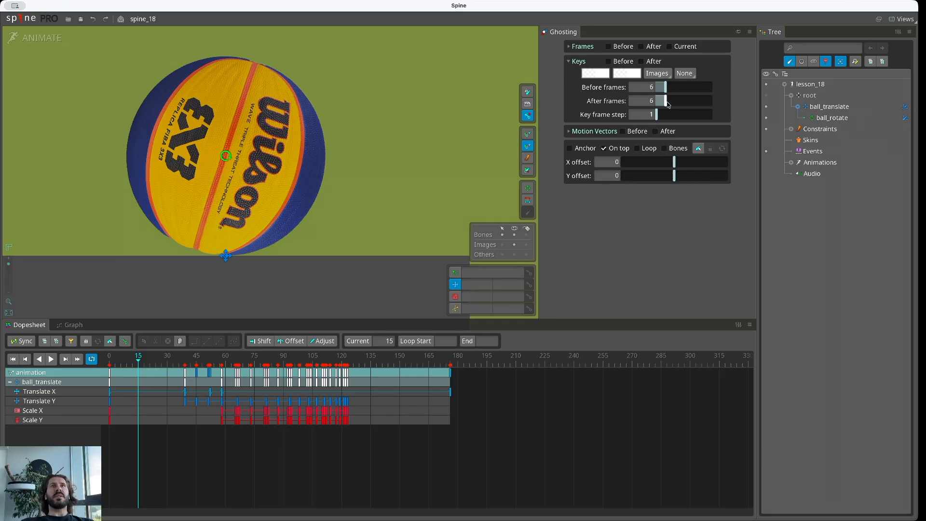
left_click(641, 61)
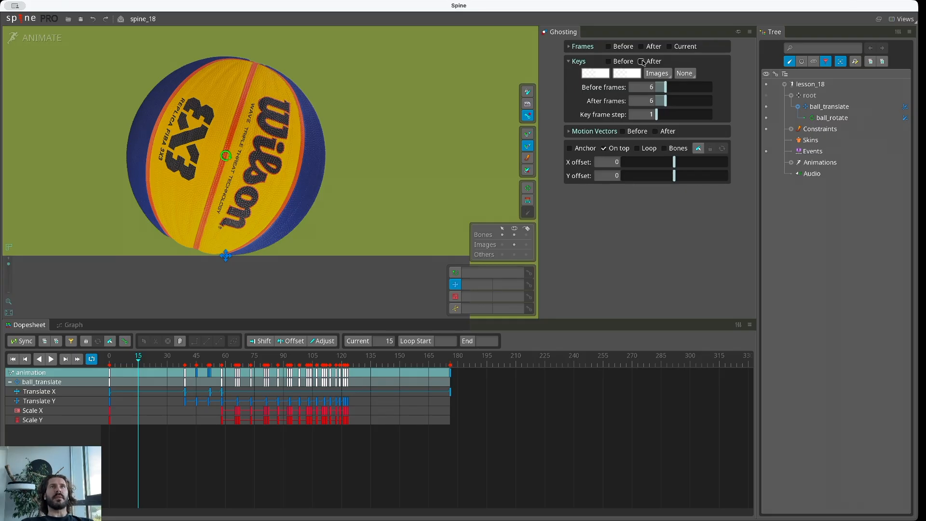
left_click(667, 74)
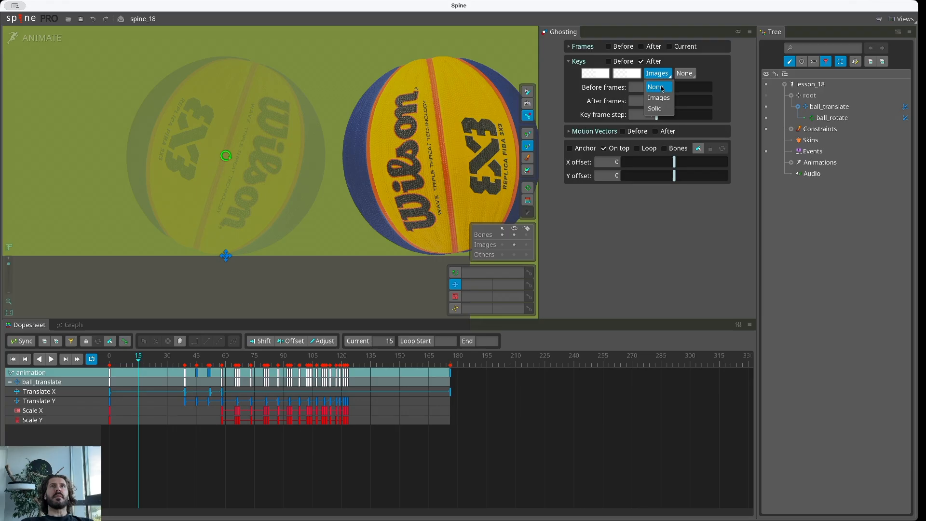
left_click(662, 87)
Try the Silhouette outline style on the key ghosts and settle on Xray
left_click(681, 75)
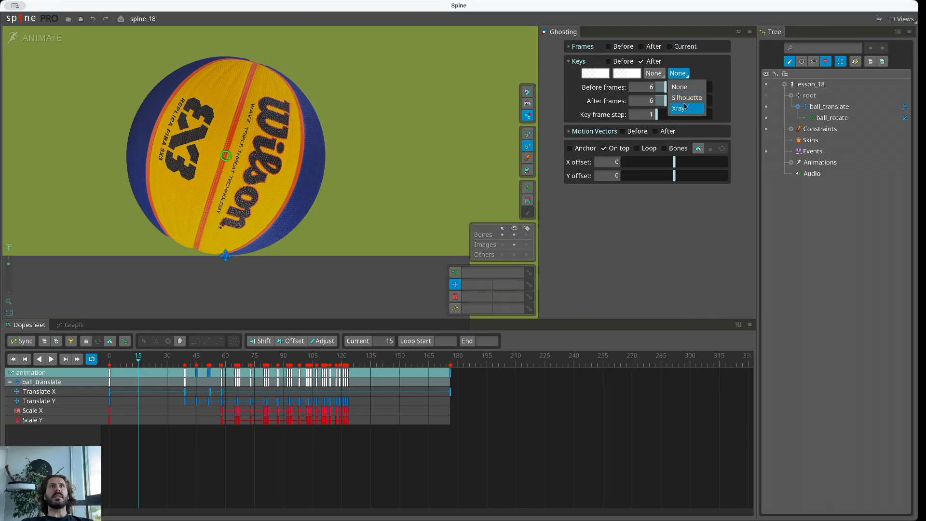
left_click(686, 98)
left_click(688, 76)
left_click(680, 109)
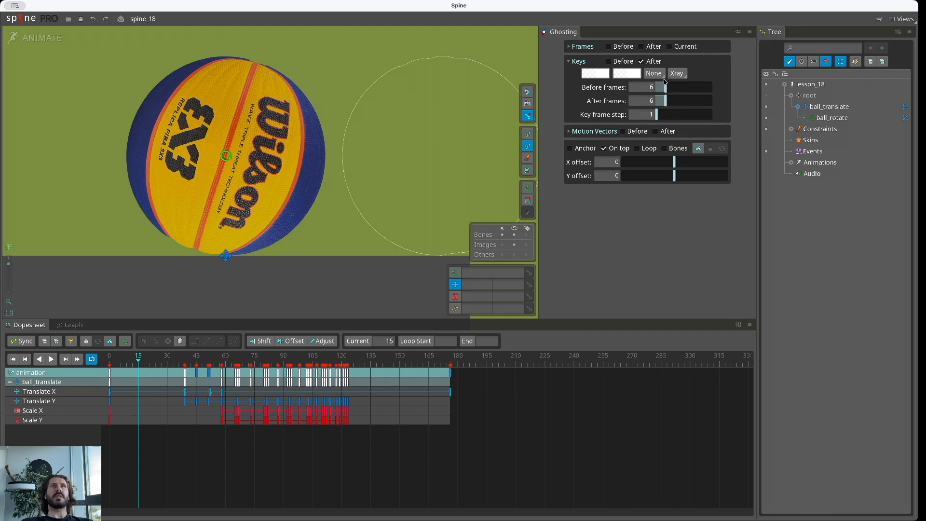
Extend the key ghosting range to 45 frames after the current frame
scroll(348, 130, "down", 2)
left_click_drag(348, 130, 320, 95)
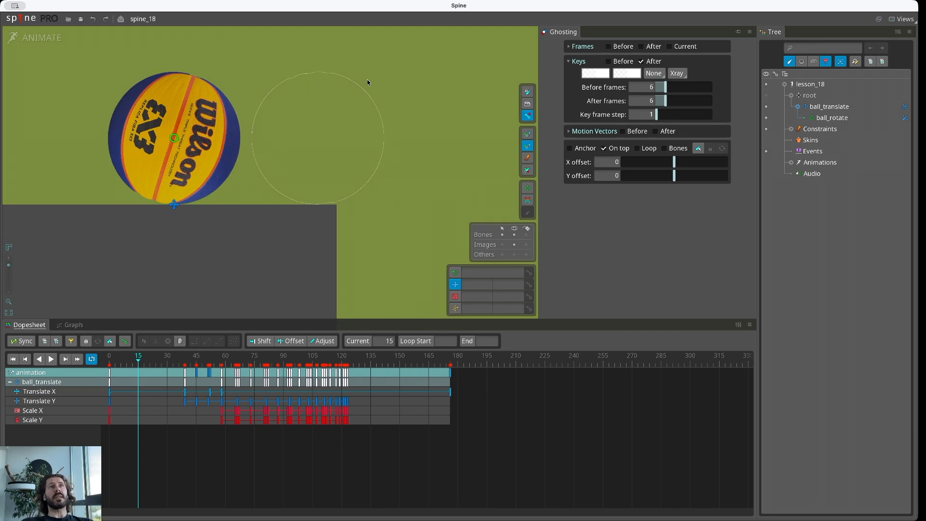
scroll(262, 169, "down", 5)
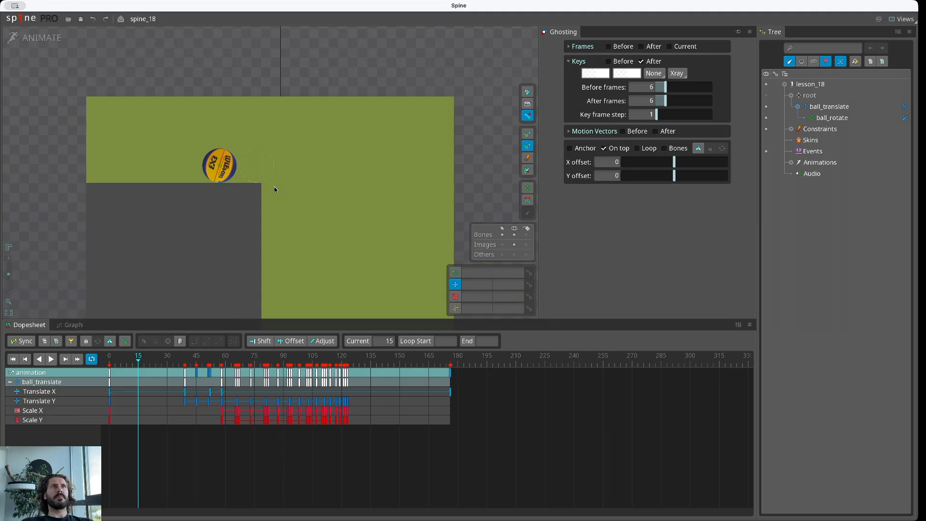
left_click_drag(278, 166, 287, 126)
scroll(253, 97, "up", 3)
left_click_drag(254, 97, 311, 144)
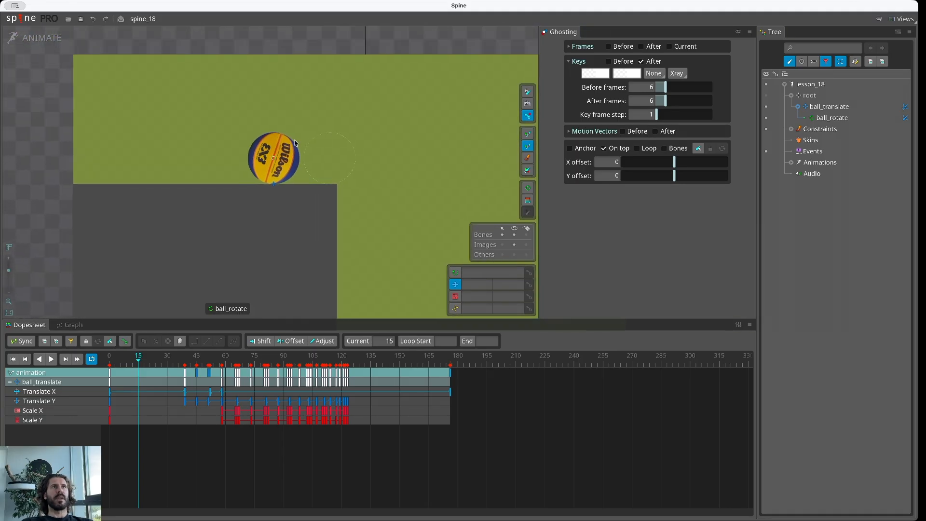
scroll(297, 143, "up", 3)
scroll(323, 136, "up", 2)
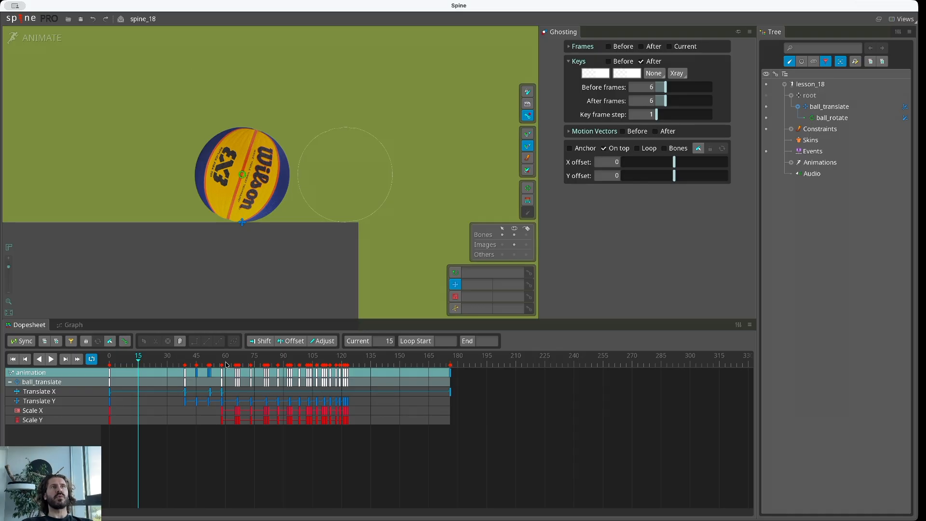
double_click(655, 99)
type("45")
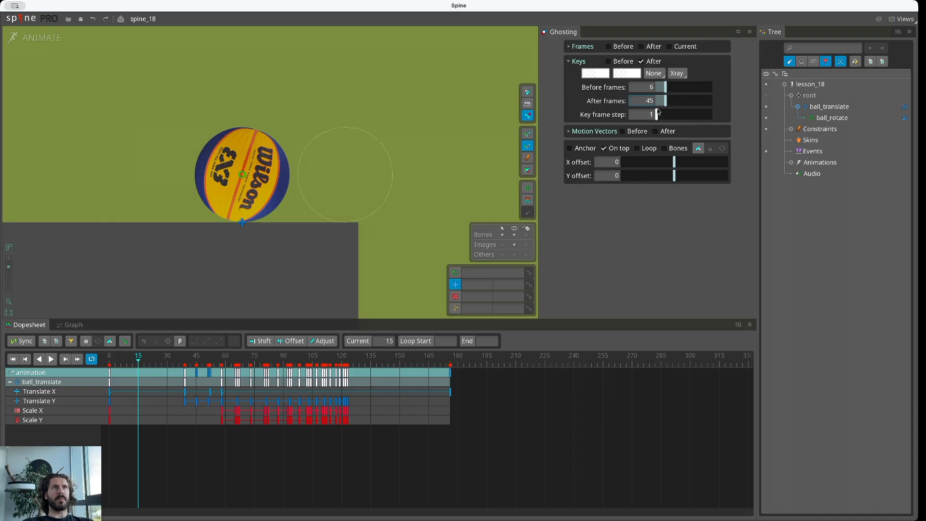
key("Return")
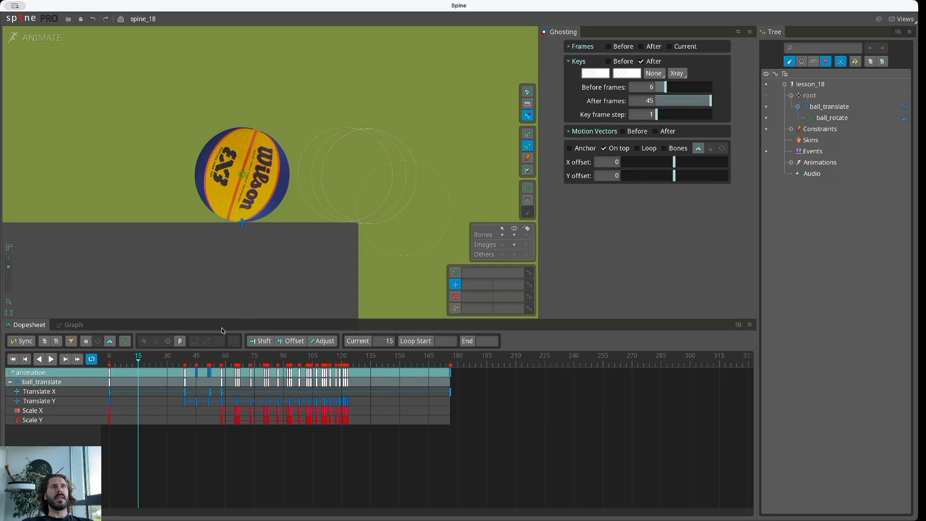
left_click(185, 381)
left_click(186, 372)
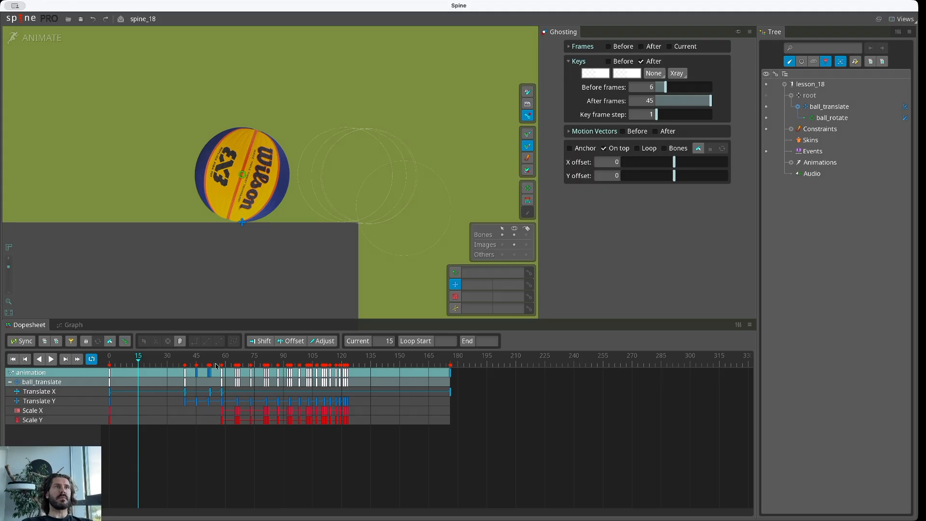
Go to frame 39, turn off ghosting of keys after it, and enable frame ghosting for 24 frames after
left_click(185, 361)
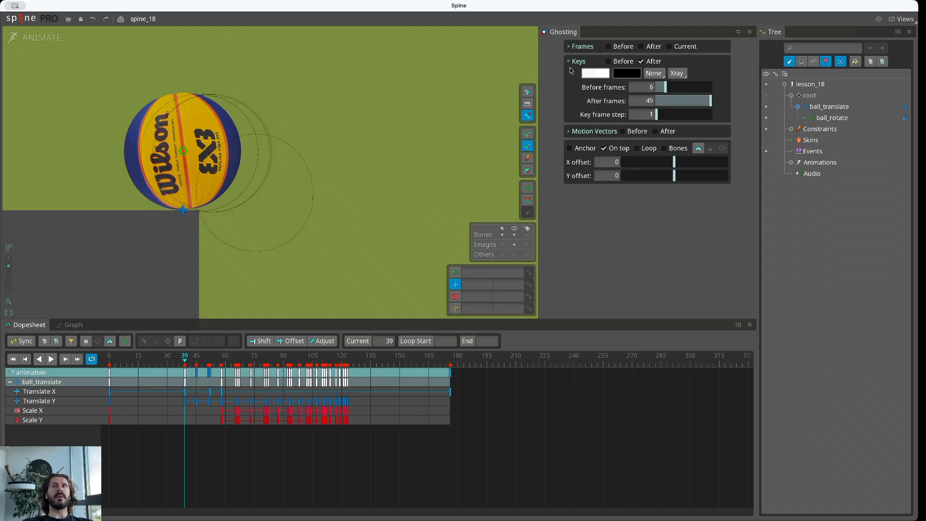
left_click(642, 62)
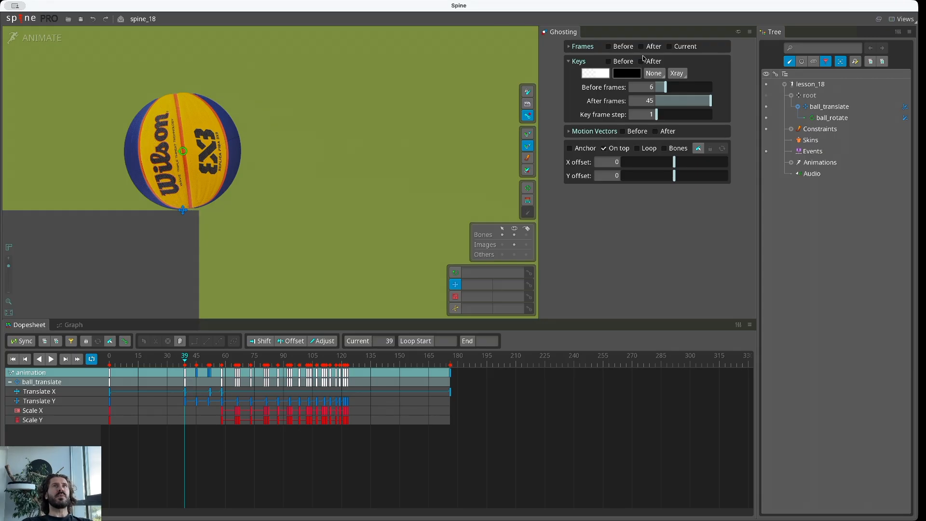
left_click(568, 46)
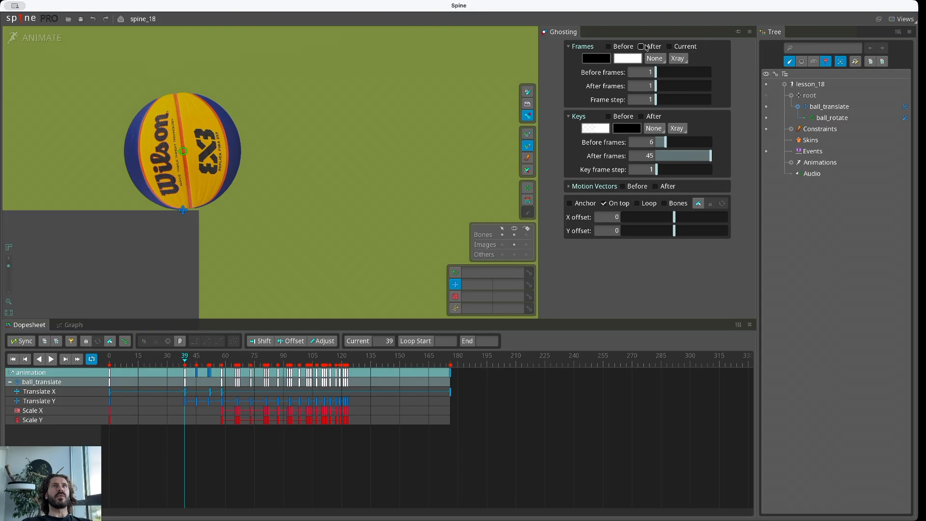
left_click(641, 46)
left_click_drag(655, 86, 698, 92)
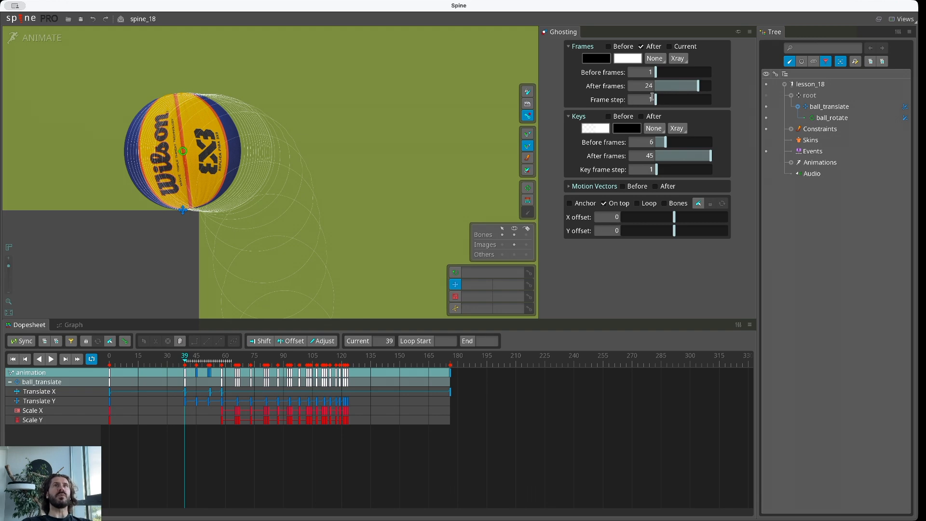
Switch from frame ghosting back to ghosting the keys after the current frame, examine the ghosts along the ball's path, and collapse the Frames settings
left_click(641, 46)
left_click(641, 117)
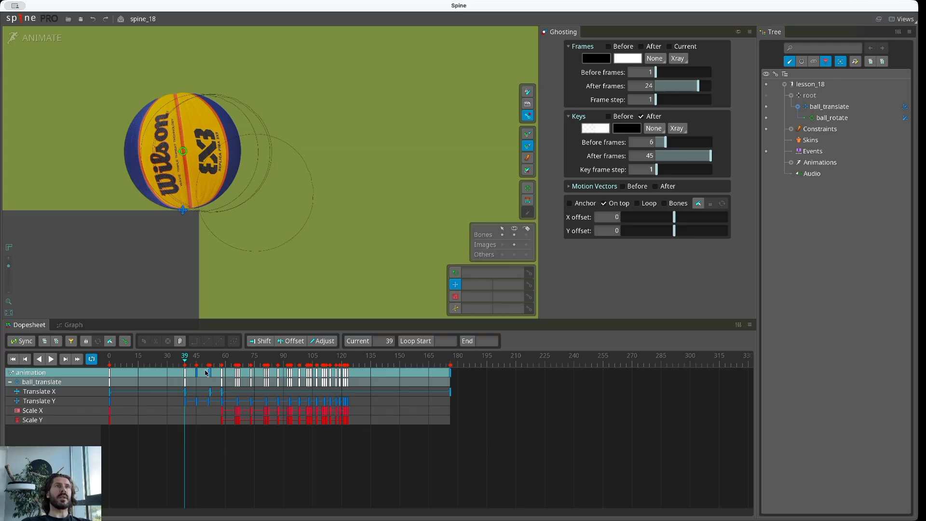
left_click_drag(284, 292, 242, 141)
left_click_drag(242, 139, 246, 99)
scroll(155, 175, "down", 4)
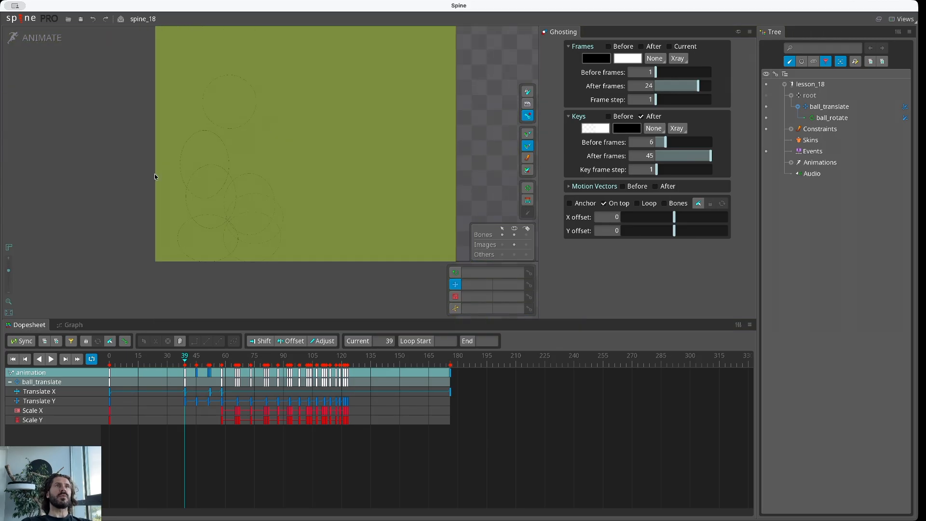
scroll(229, 153, "up", 4)
left_click_drag(222, 106, 316, 401)
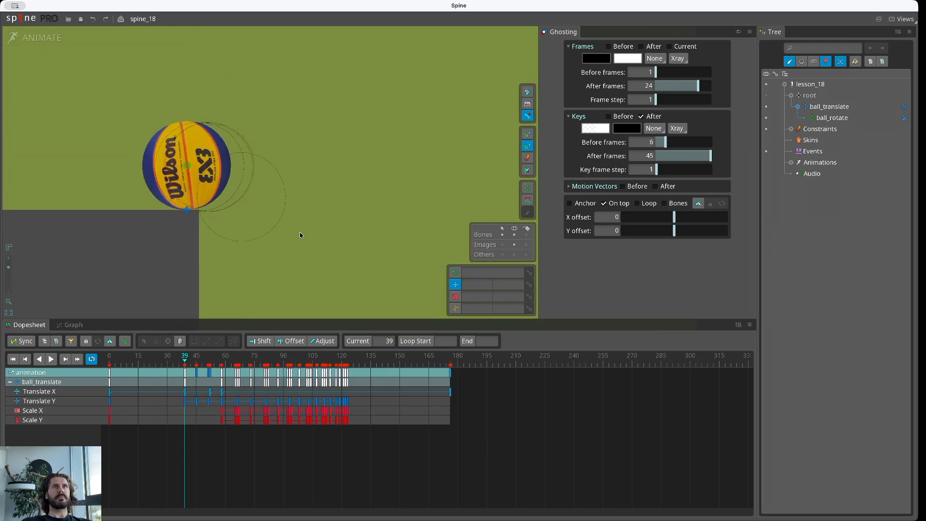
left_click(569, 46)
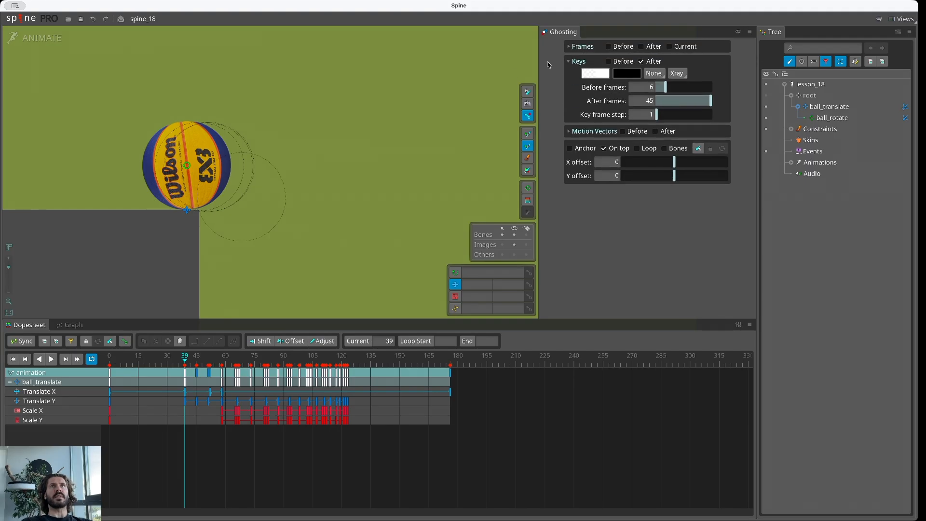
Enable ghosting of the keys before the current frame and compare the ghosts at frames 0 and 39
left_click(608, 61)
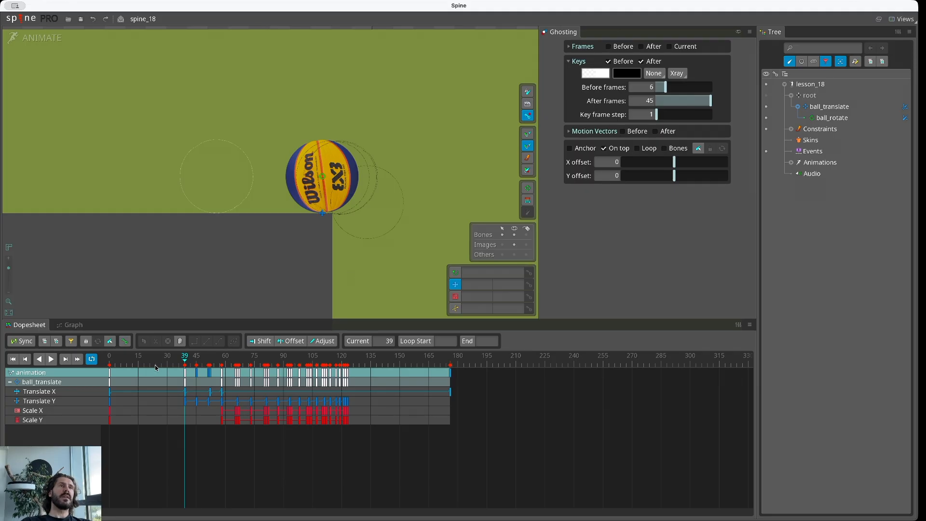
left_click(109, 358)
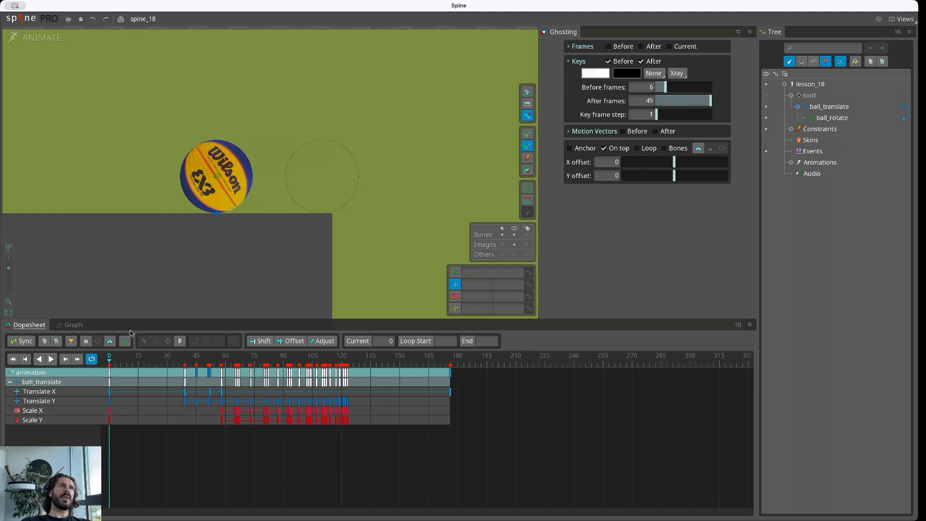
left_click(184, 358)
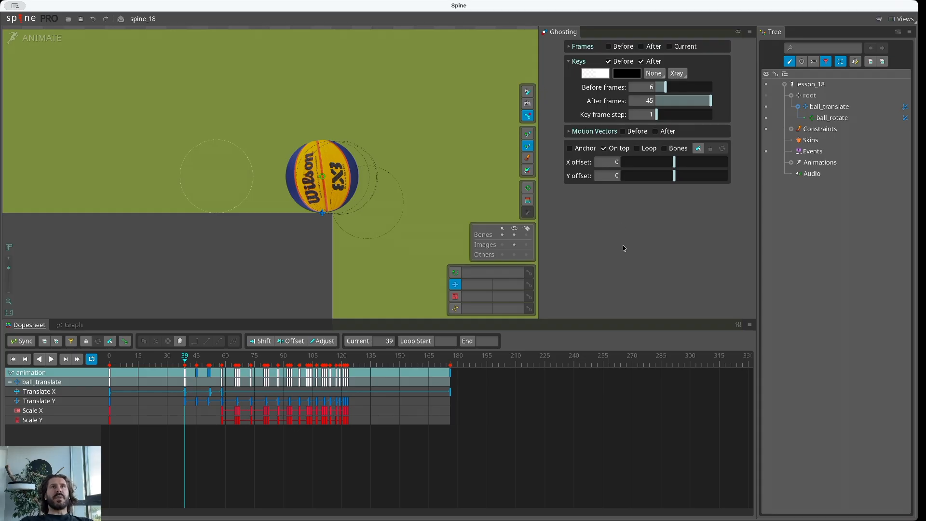
Collapse the Keys settings, expand Motion Vectors, and set its Before and After frames to 1
left_click(569, 61)
left_click(568, 76)
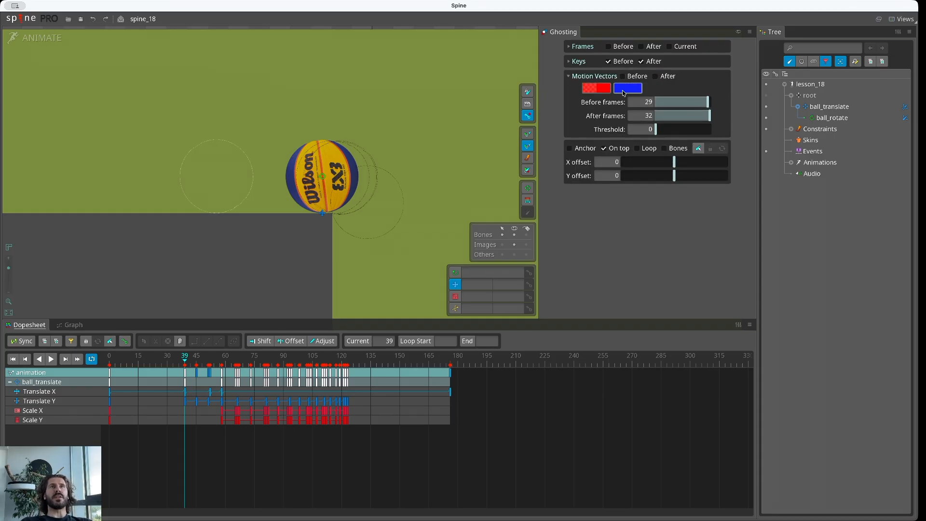
left_click_drag(708, 102, 652, 102)
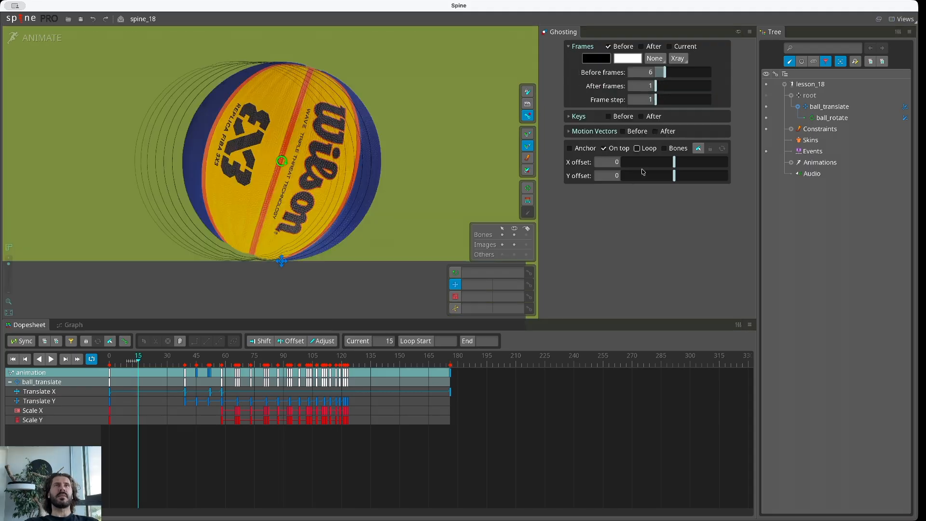
left_click_drag(709, 116, 651, 117)
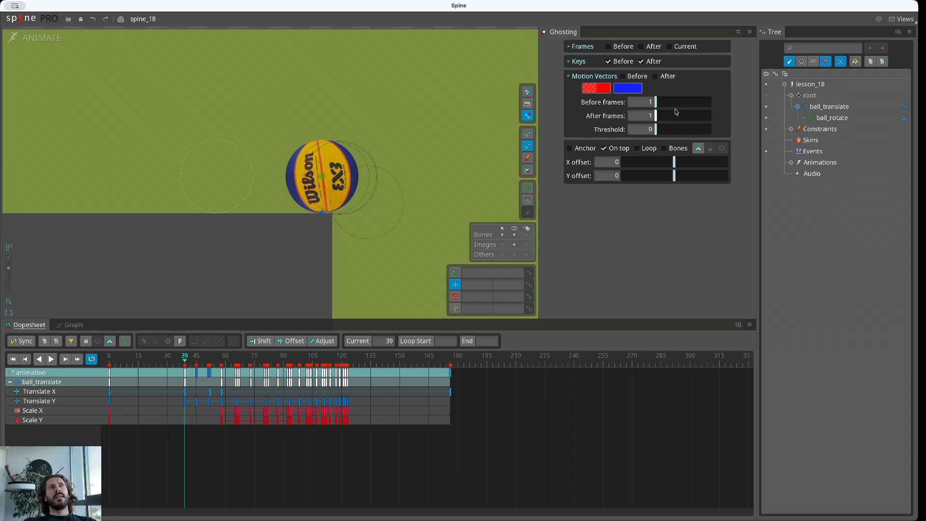
Turn off key ghosting in both directions, enable motion vectors after the current frame, and inspect them closely around the ball
left_click(616, 64)
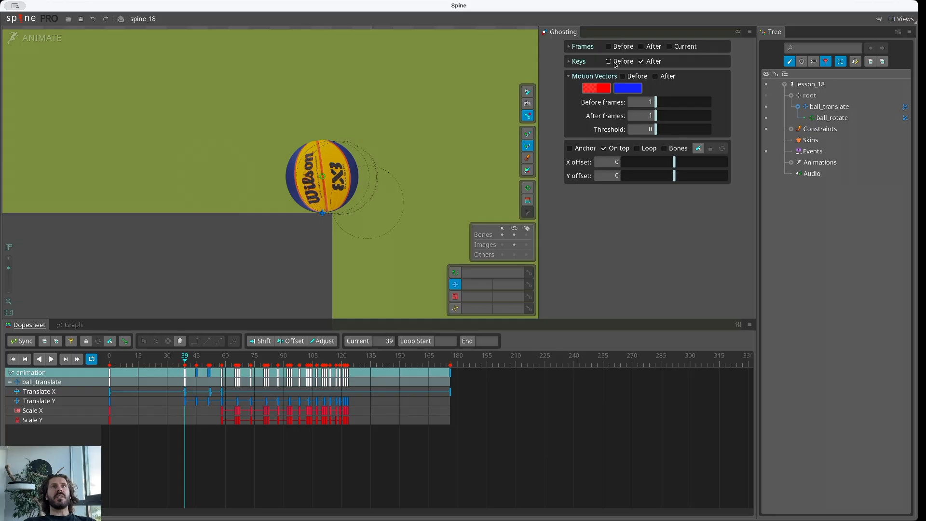
left_click(641, 62)
left_click(655, 77)
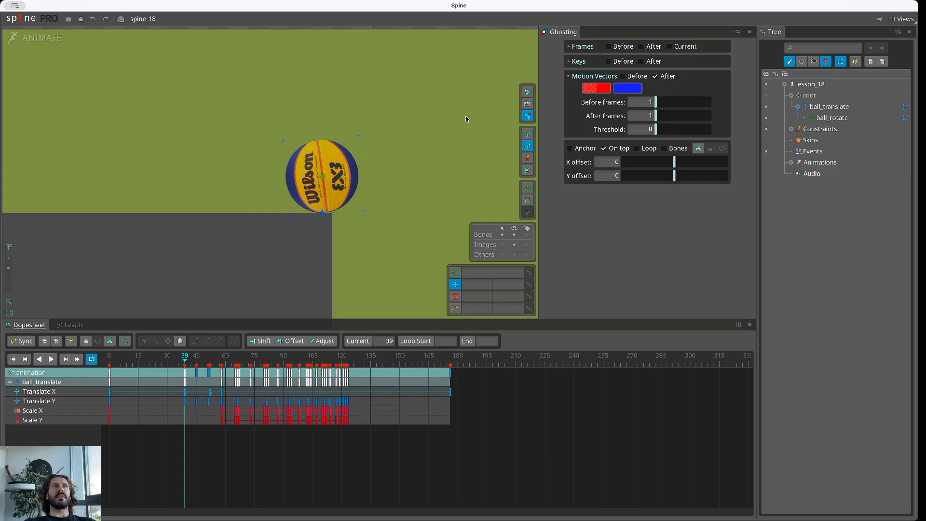
scroll(395, 119, "up", 3)
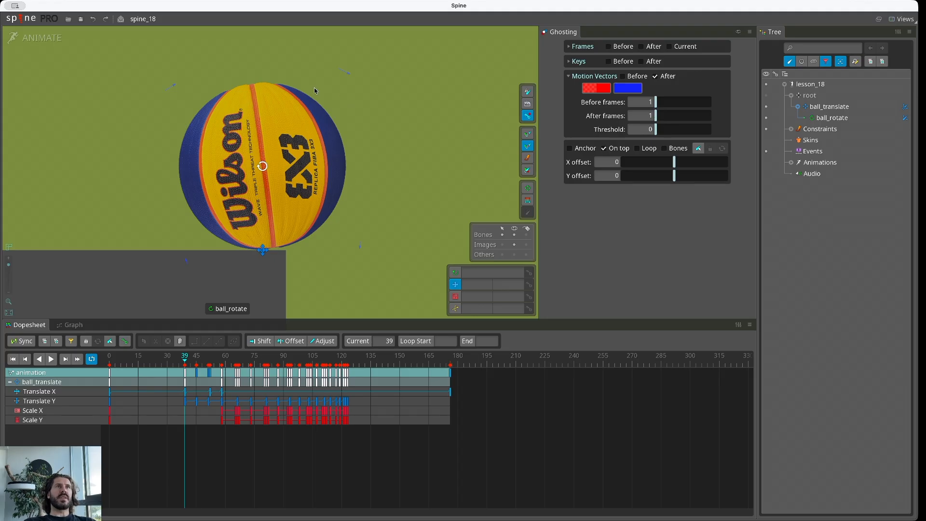
scroll(227, 140, "up", 2)
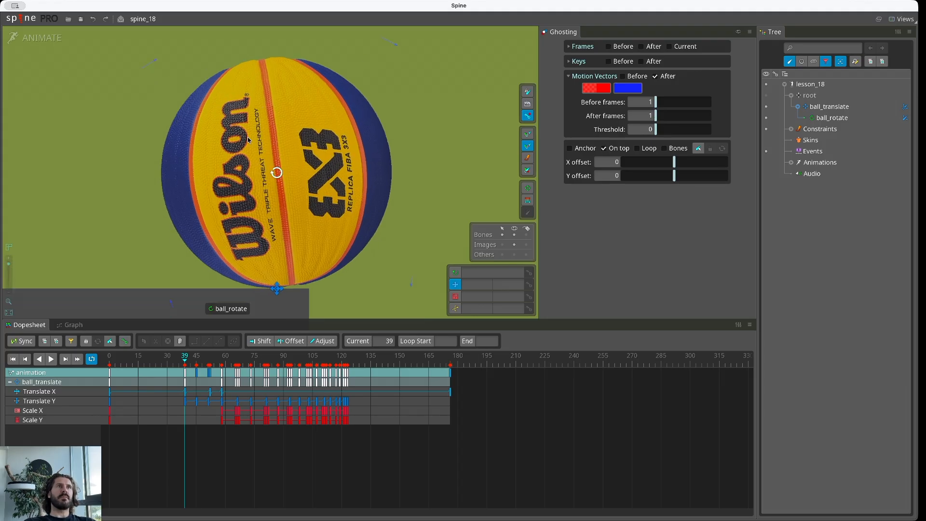
left_click_drag(248, 140, 221, 127)
scroll(227, 124, "up", 3)
left_click_drag(275, 63, 231, 173)
scroll(396, 86, "up", 5)
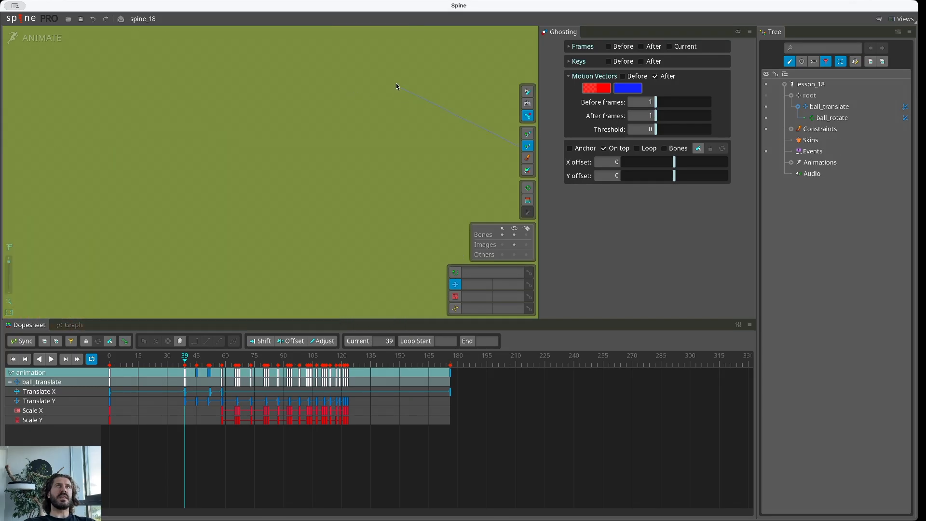
Set the Motion Vectors After tint to black
left_click(628, 88)
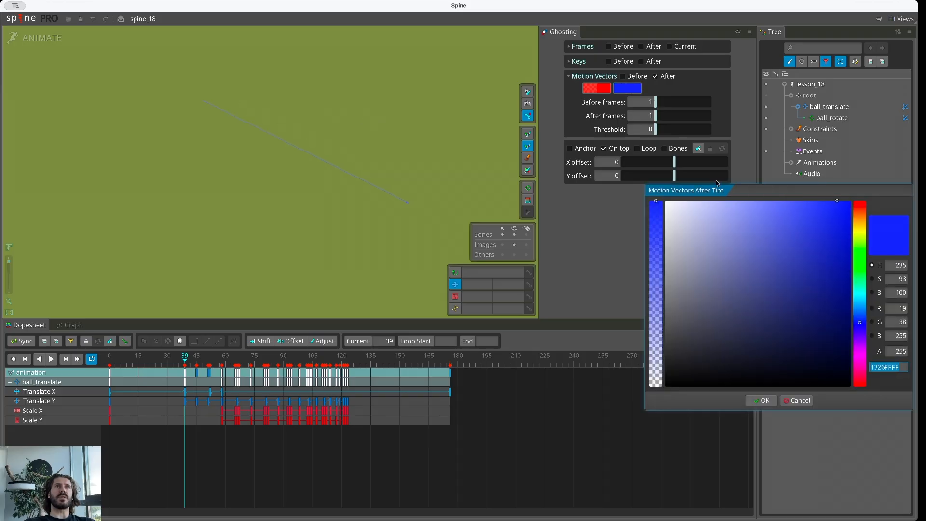
left_click_drag(672, 217, 665, 387)
left_click(761, 400)
scroll(250, 134, "down", 5)
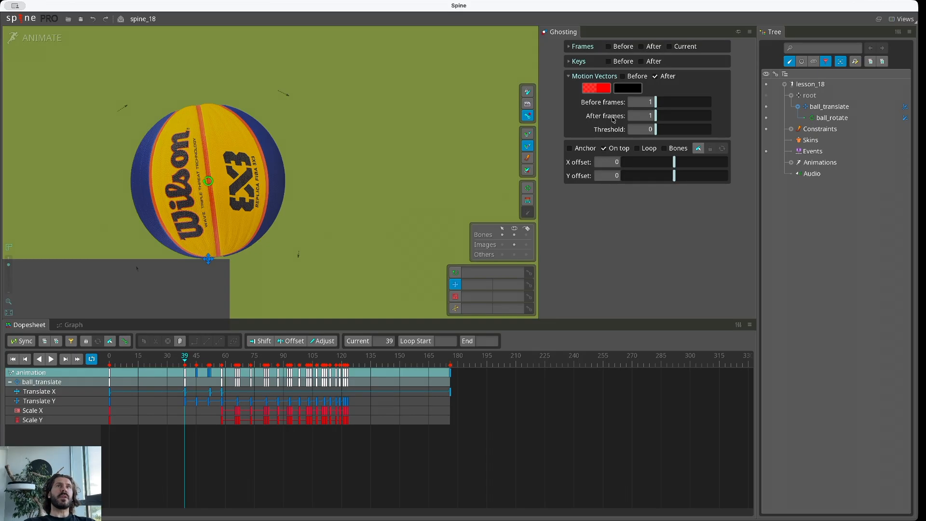
Try 19 After frames for the motion vectors, inspect the arrows, and settle on 14
left_click_drag(656, 116, 689, 120)
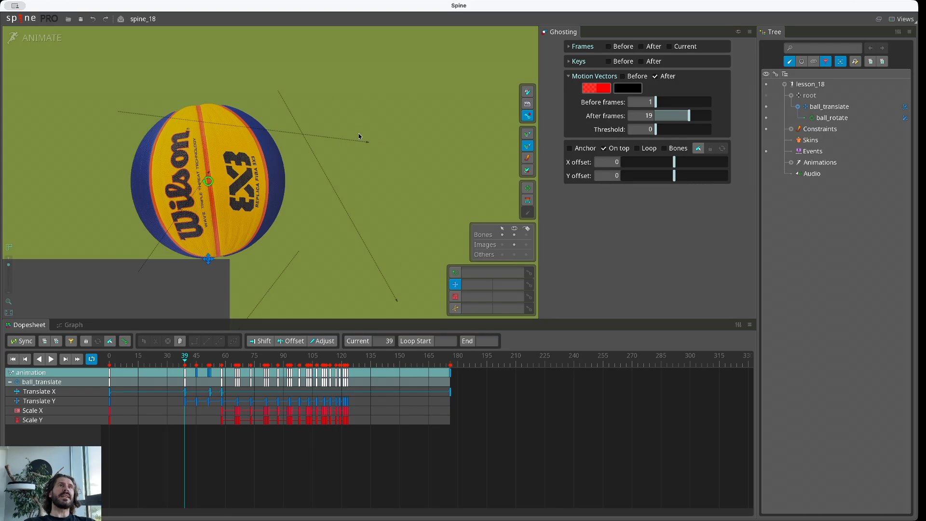
scroll(366, 141, "up", 10)
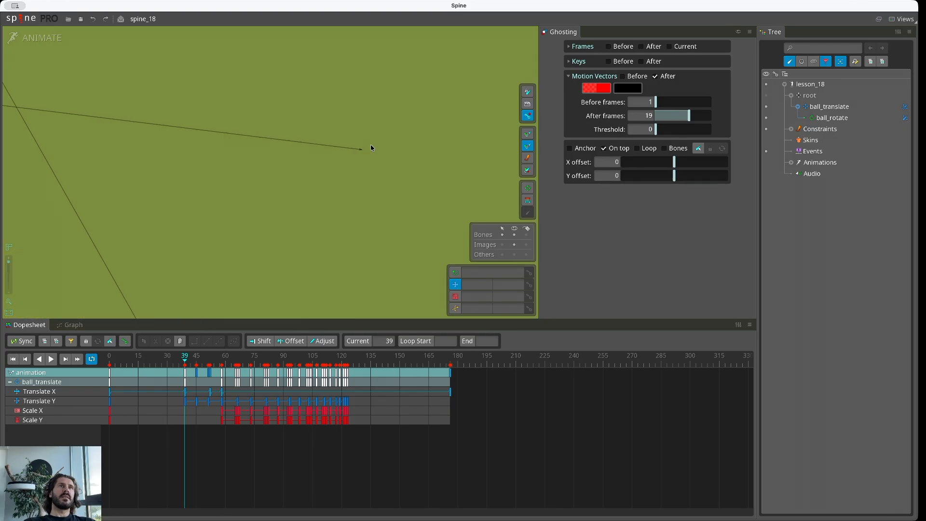
scroll(253, 173, "down", 9)
scroll(246, 143, "down", 3)
left_click_drag(162, 166, 263, 102)
left_click_drag(679, 117, 670, 117)
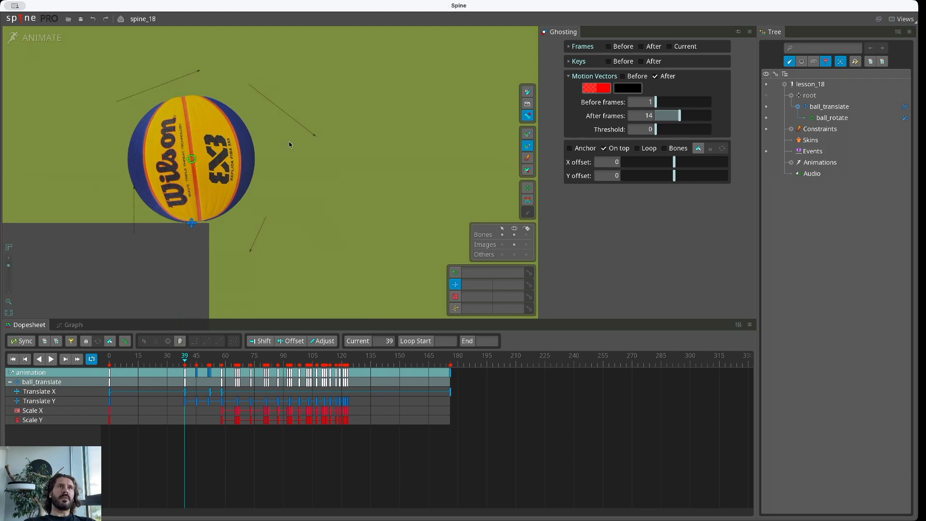
Reveal the slots and attachments in the tree, select the ball image attachment under ball_rotate, and view its corner motion vectors
left_click(167, 131)
scroll(168, 131, "up", 5)
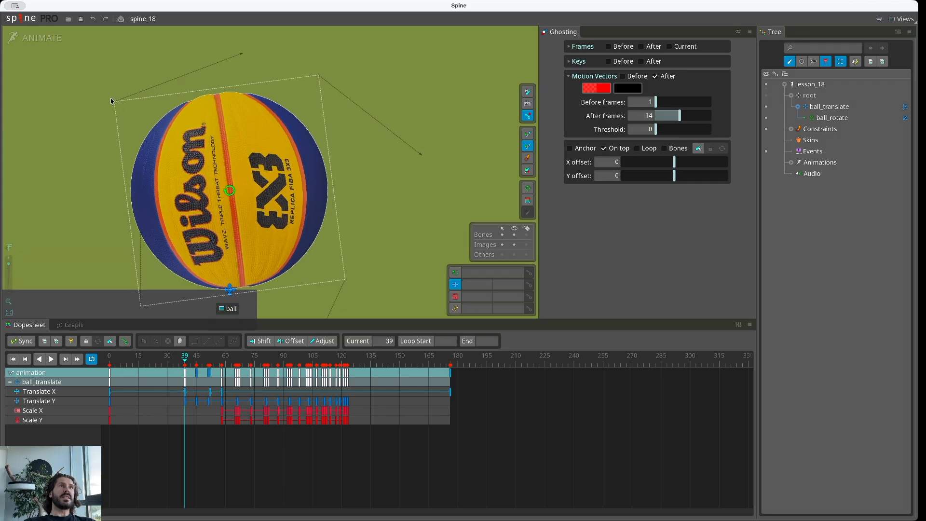
left_click(374, 134)
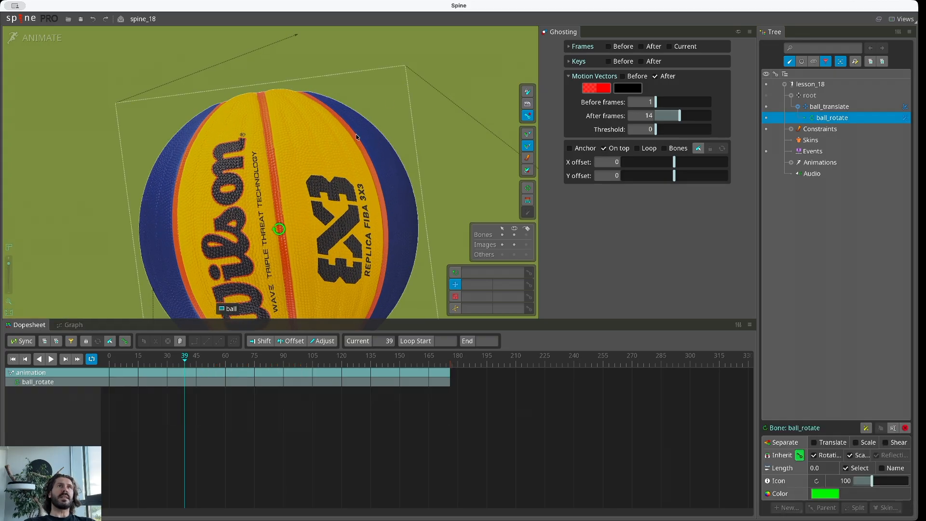
left_click(790, 62)
left_click(833, 186)
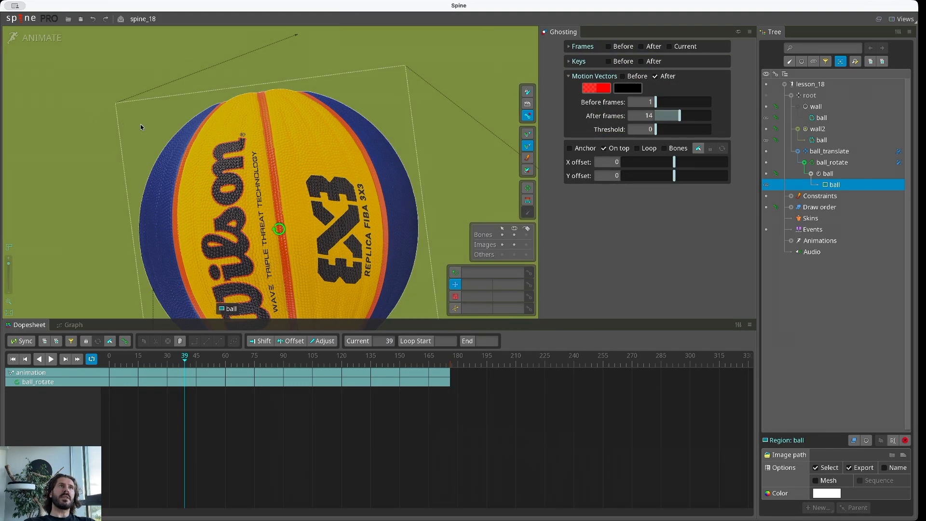
scroll(233, 159, "down", 3)
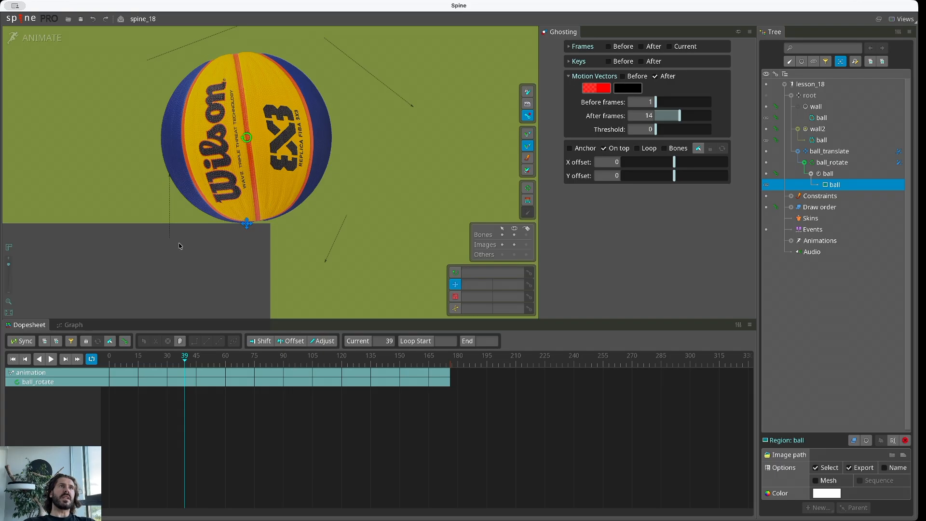
scroll(240, 142, "down", 1)
left_click_drag(257, 112, 255, 139)
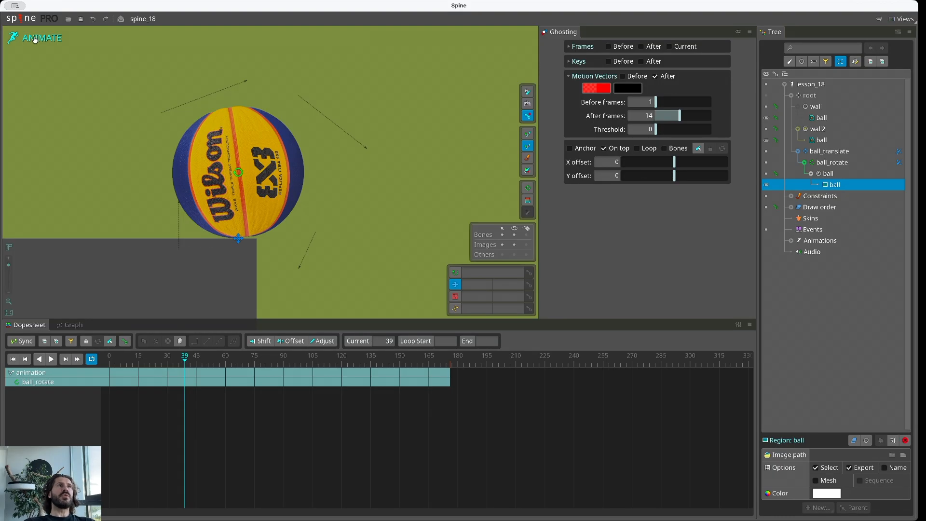
In Setup mode, convert the ball image attachment to a mesh and generate additional vertices for it
left_click(35, 38)
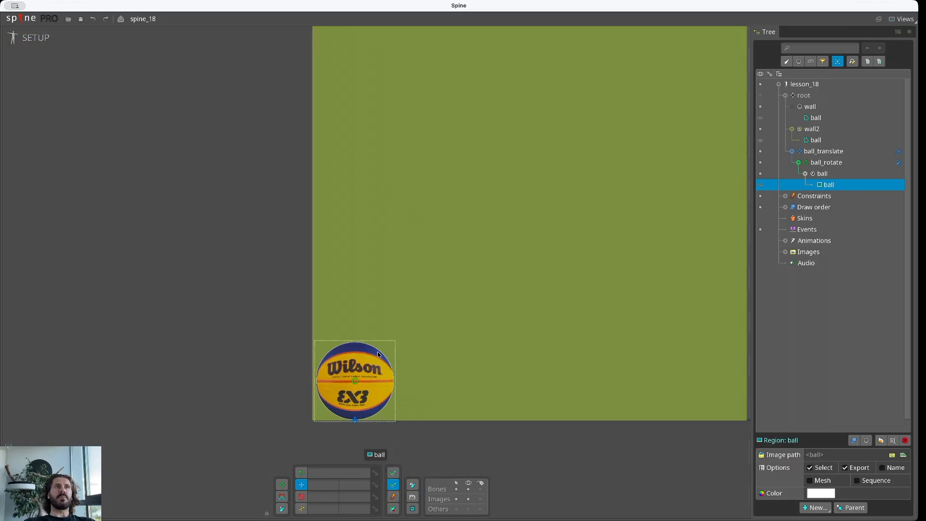
left_click(810, 481)
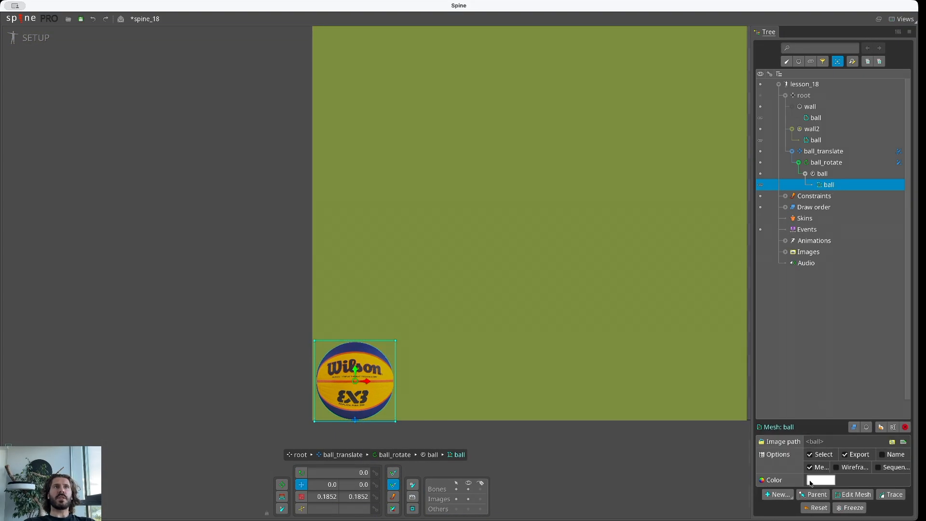
left_click(853, 495)
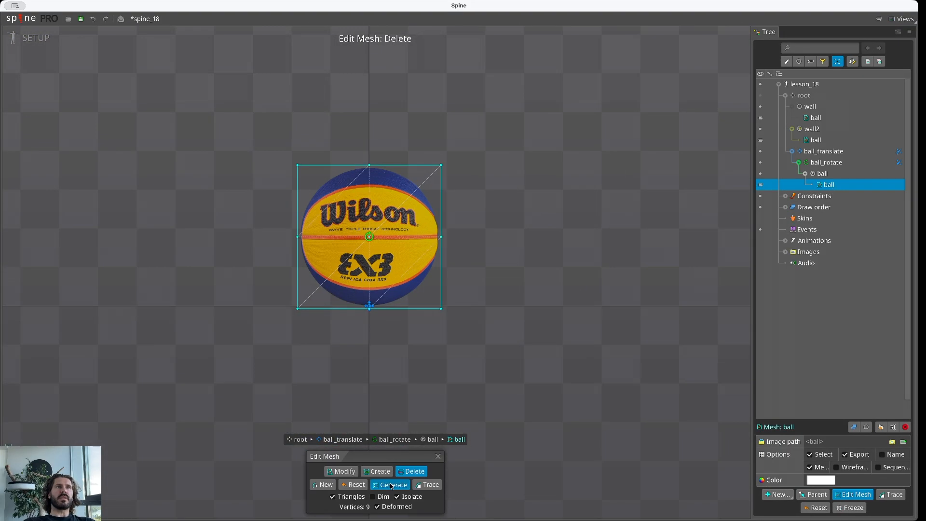
left_click(438, 457)
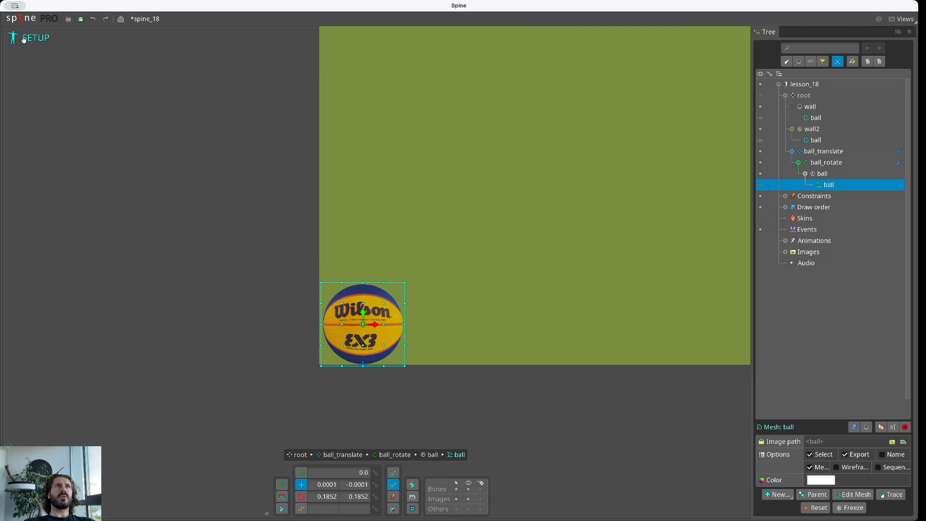
Return to Animate mode and select the ball mesh
left_click(24, 40)
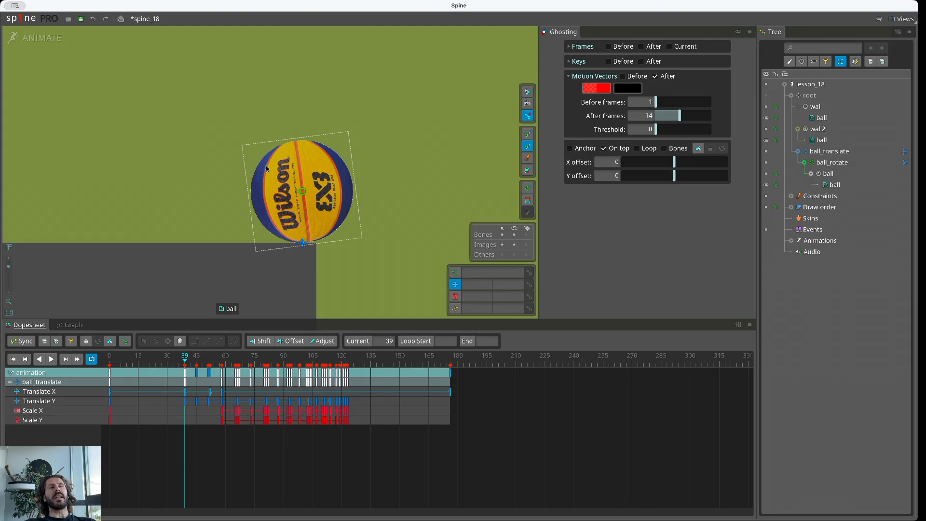
left_click(266, 168)
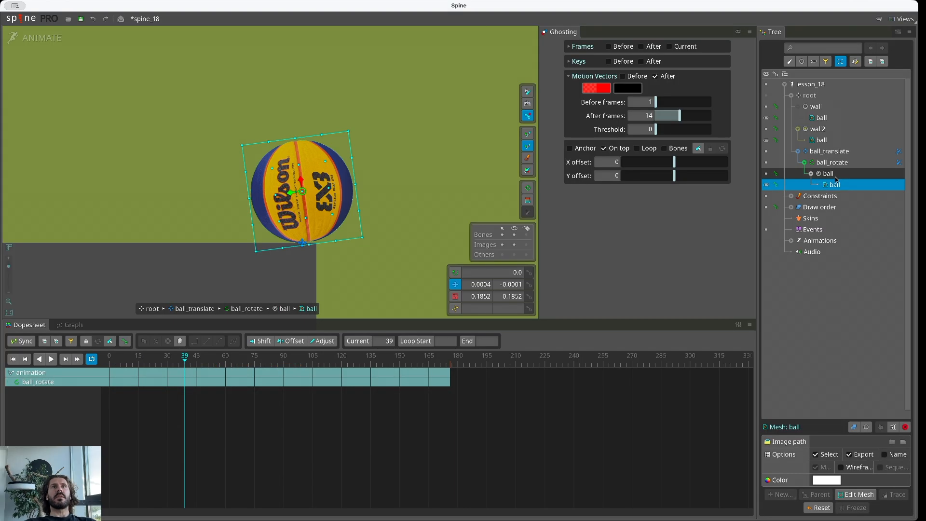
Key the ball mesh's deform at frame 39 and pull its top middle vertex far upward at frame 42
left_click(777, 185)
scroll(232, 367, "up", 5)
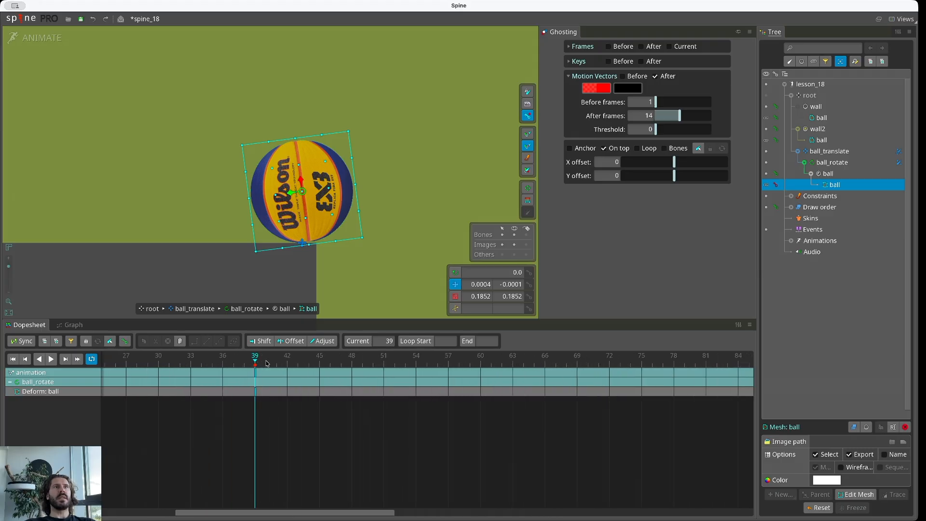
left_click_drag(259, 362, 291, 363)
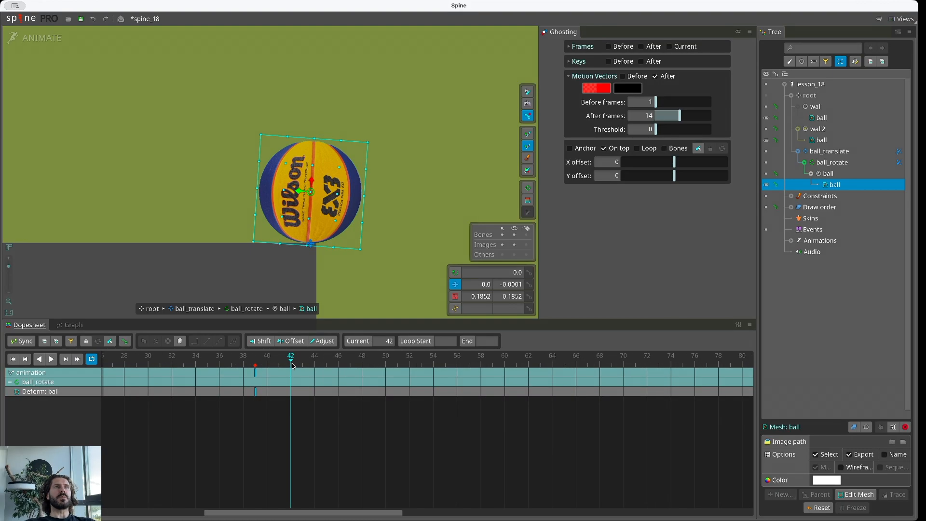
left_click_drag(314, 139, 321, 66)
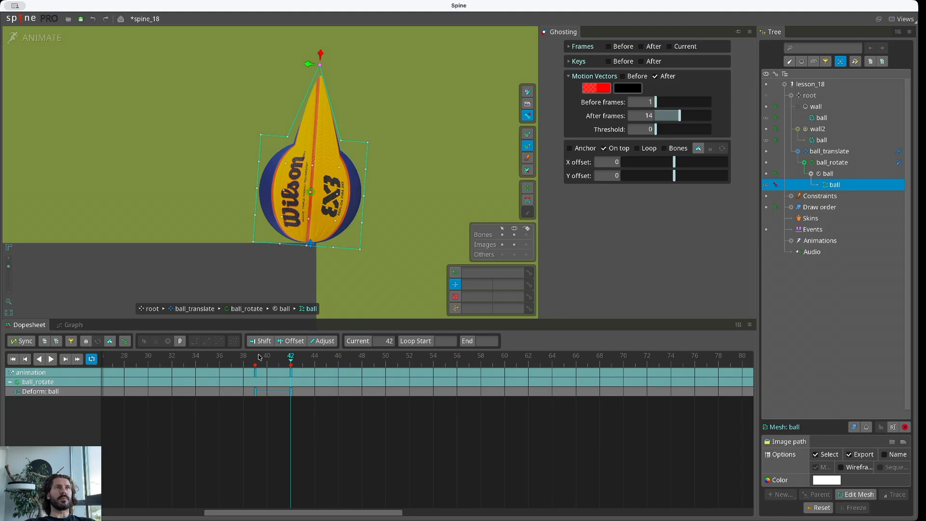
Examine the pulled vertex's motion vector from frame 39 through frame 40 to frame 42
left_click(255, 358)
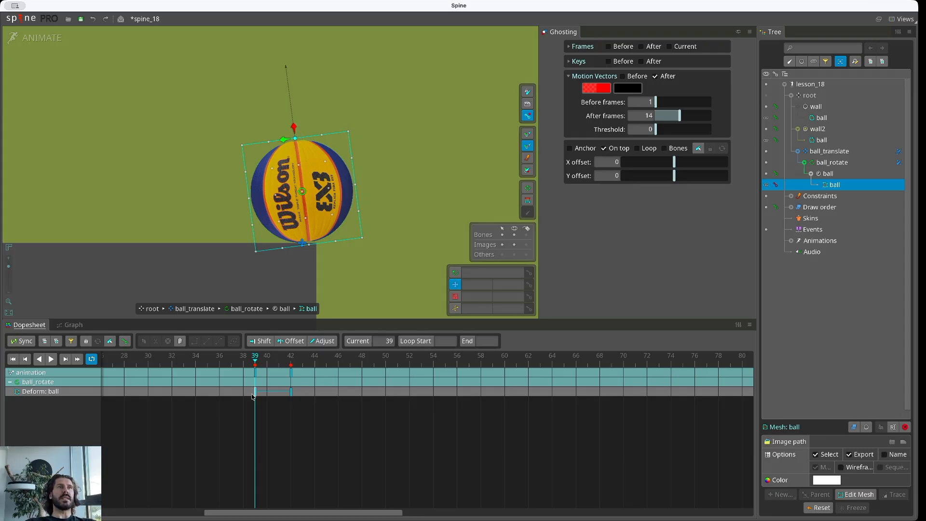
left_click(266, 361)
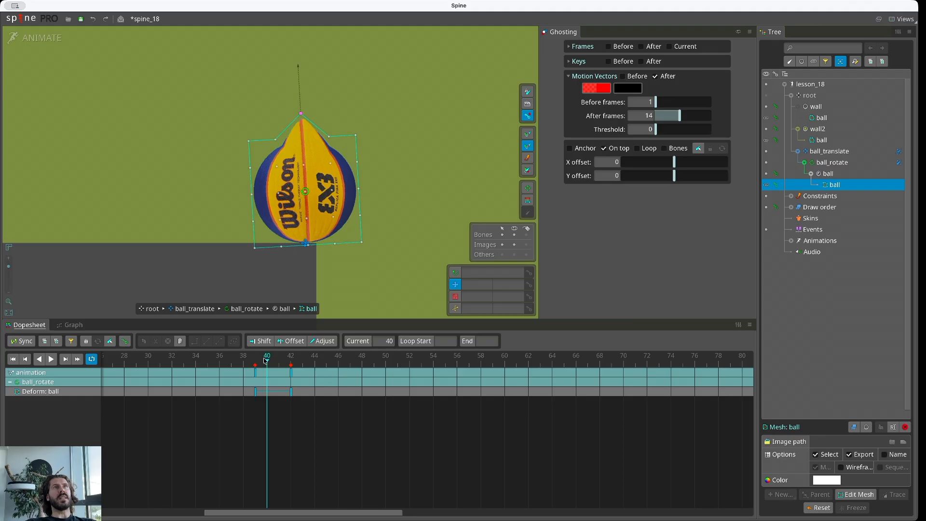
left_click_drag(266, 361, 291, 361)
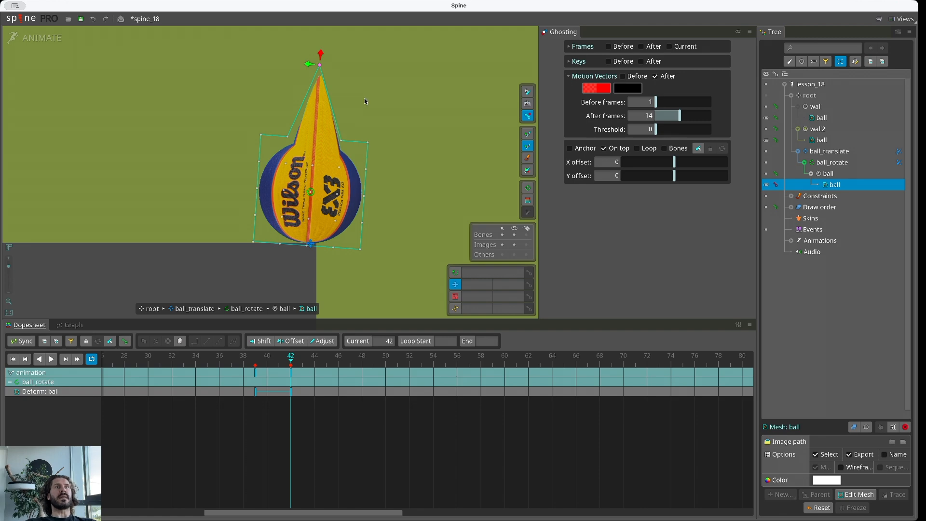
Delete the ball mesh's deform keys, turn its Mesh option off in Setup mode, and return to Animate mode
left_click(293, 371)
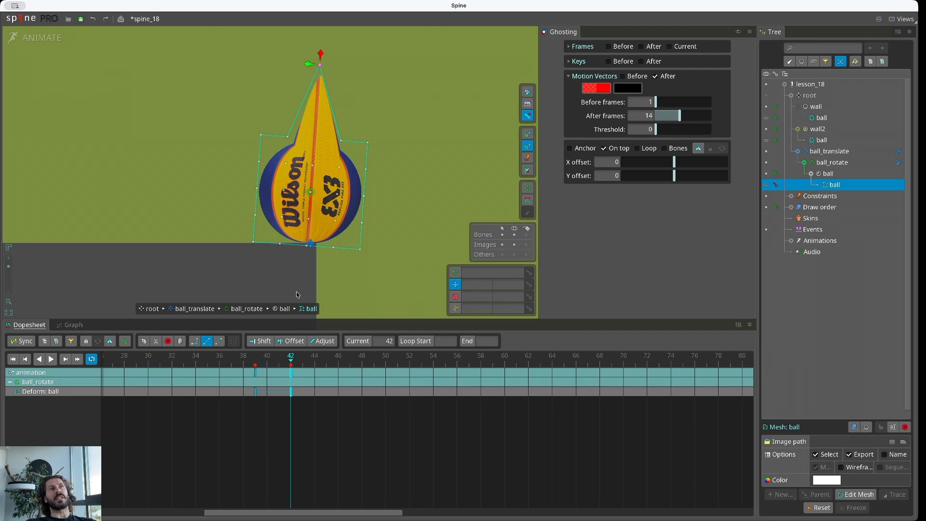
left_click_drag(315, 387, 227, 400)
key("Delete")
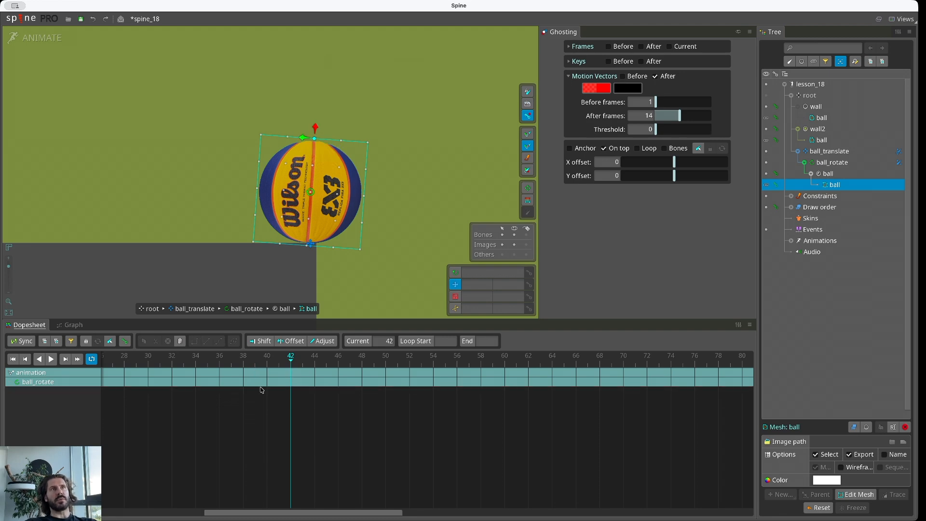
left_click(27, 38)
left_click(810, 467)
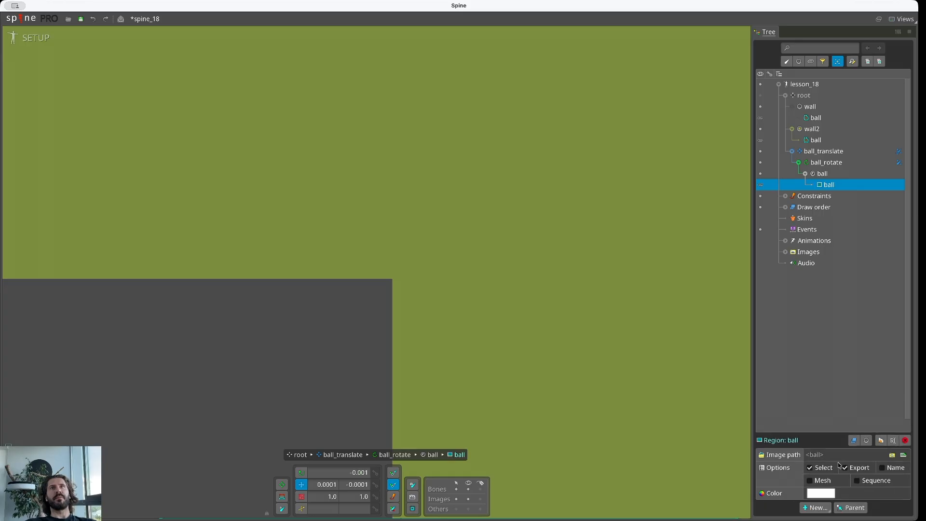
left_click(25, 39)
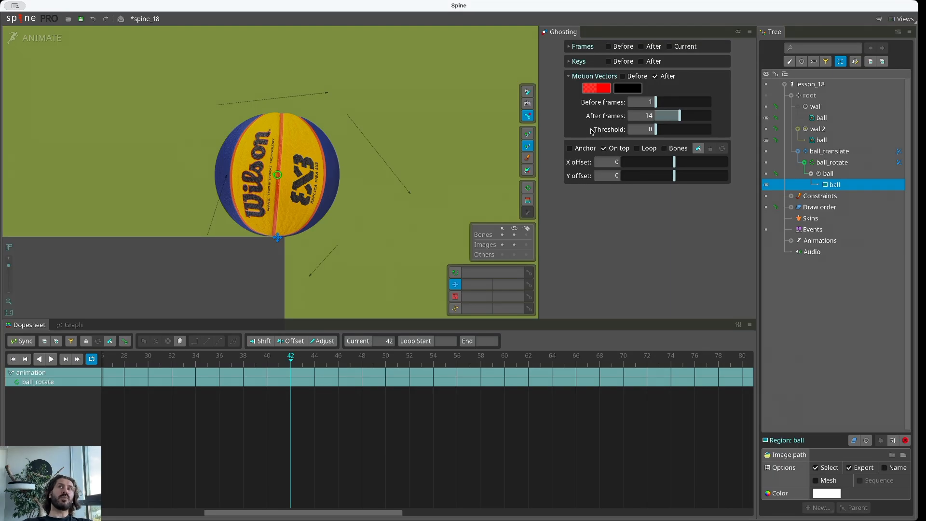
Try motion vector thresholds such as 492 and 101, and reset the threshold to 0
left_click_drag(656, 129, 711, 132)
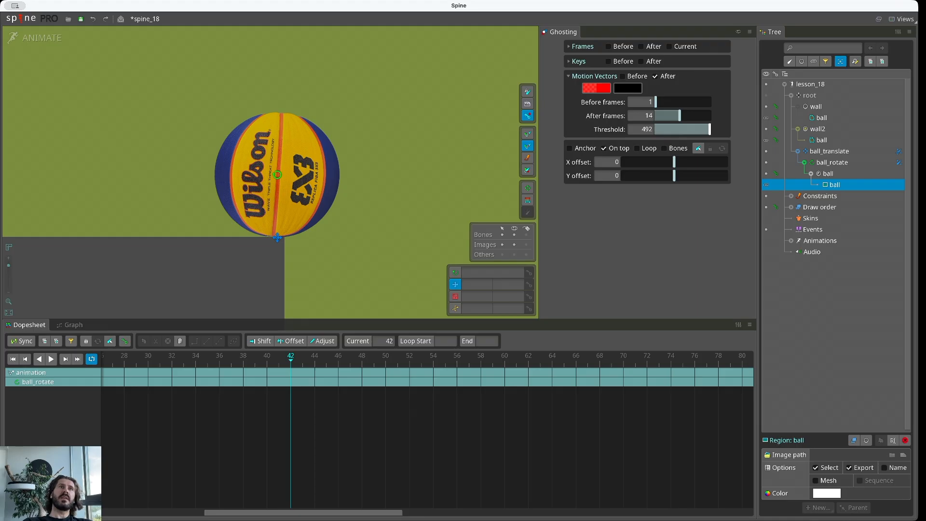
left_click_drag(711, 132, 693, 134)
left_click_drag(693, 134, 697, 134)
left_click_drag(698, 134, 712, 135)
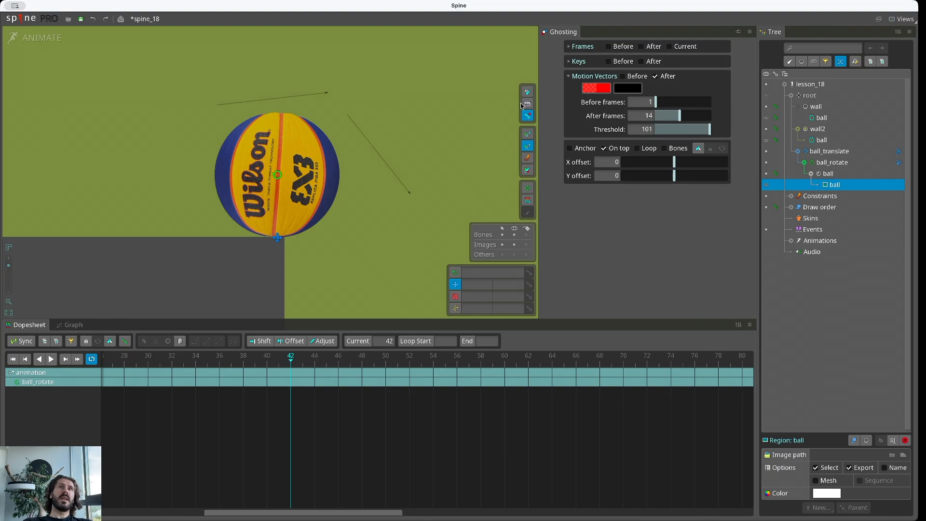
left_click_drag(708, 134, 604, 129)
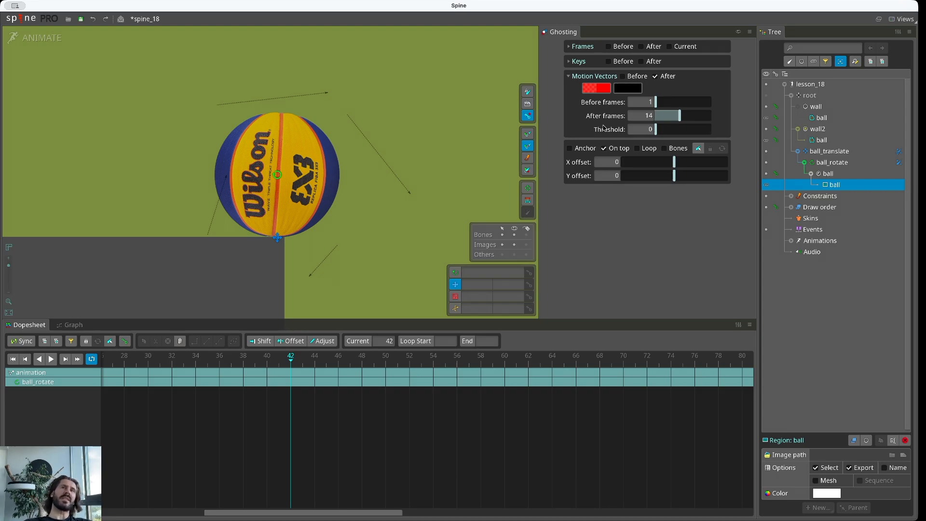
Turn off the After motion vectors and expand the Frames and Keys ghosting settings
left_click(656, 76)
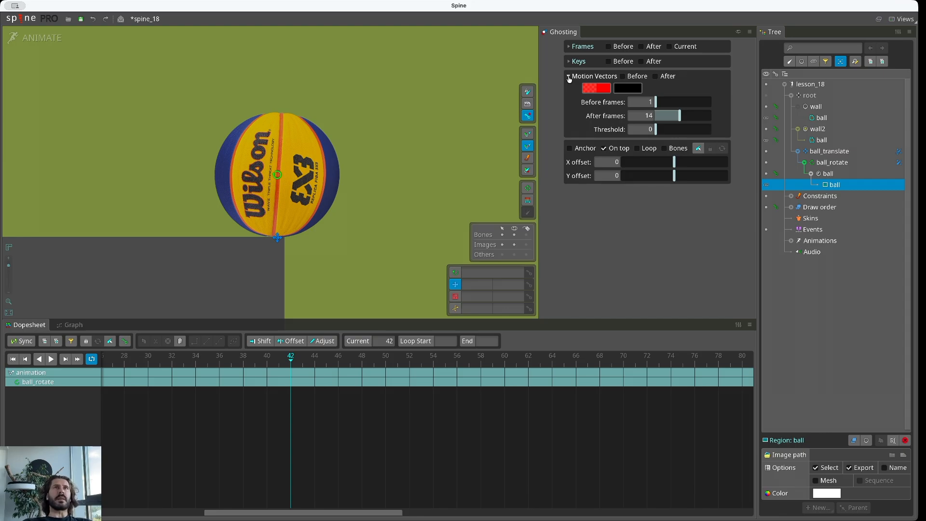
left_click(569, 61)
left_click(568, 47)
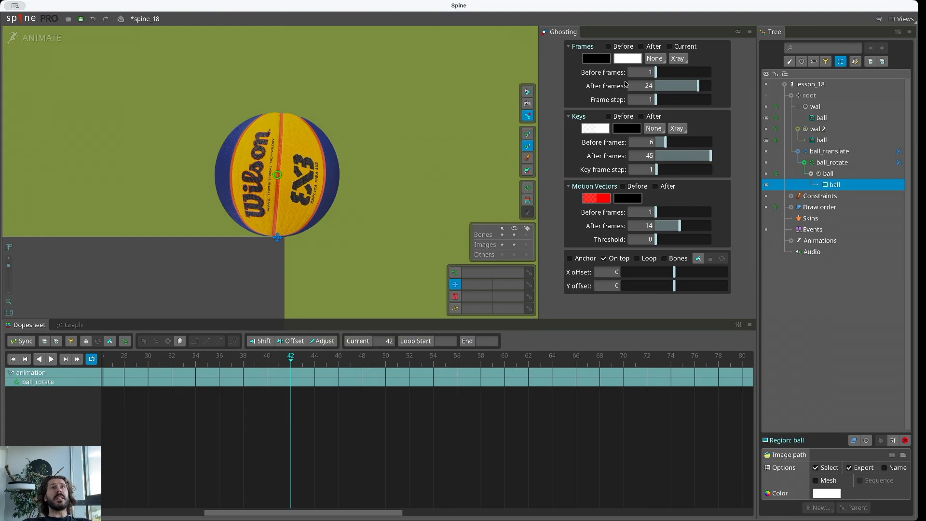
Give the Frames Before ghosts a red tint, enable them, and set Before frames to 22
left_click(596, 59)
left_click(831, 253)
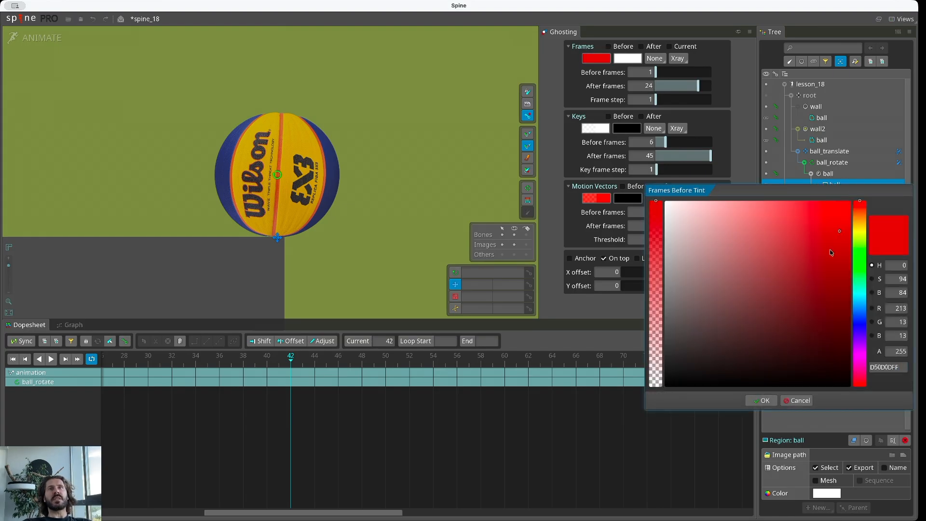
left_click(761, 401)
left_click(609, 46)
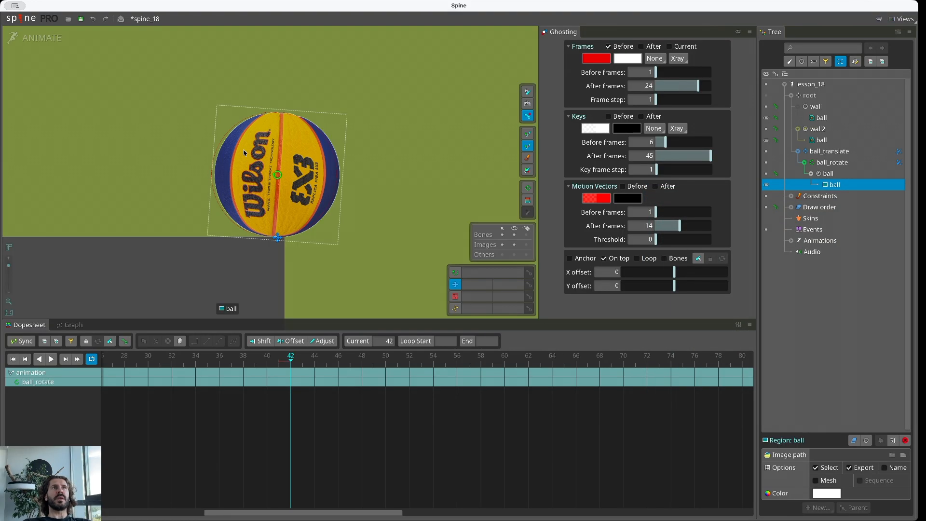
left_click_drag(653, 73, 694, 72)
scroll(132, 116, "up", 5)
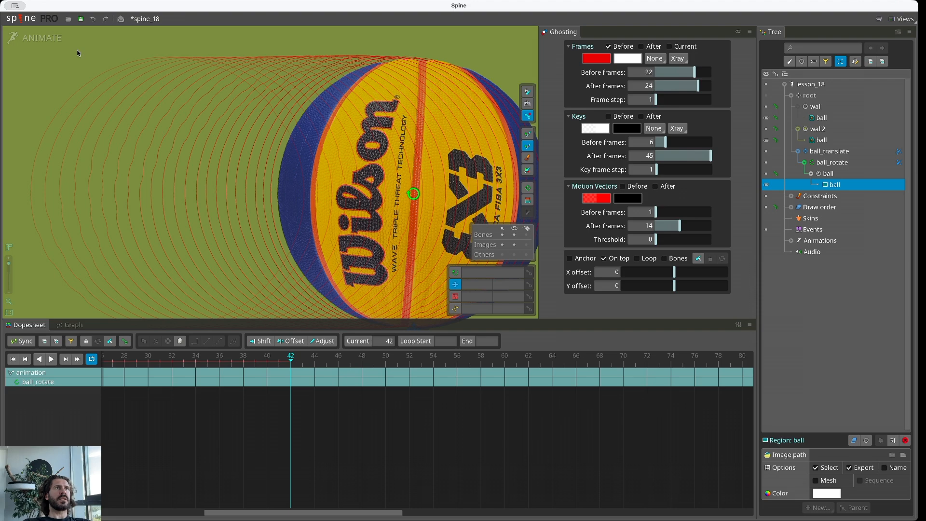
In Setup mode, change the wall2 slot's color to white and return to Animate mode
left_click(42, 38)
left_click(755, 116)
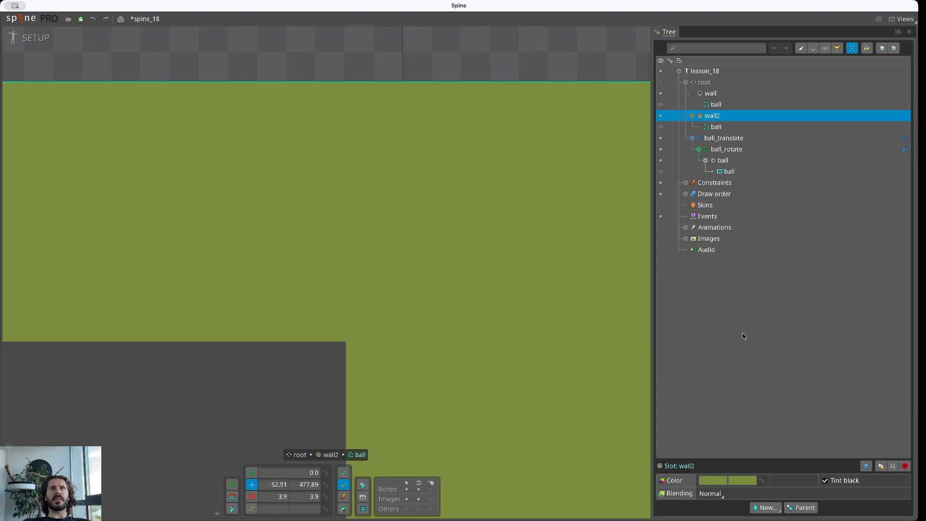
left_click(714, 481)
left_click_drag(671, 208, 655, 195)
left_click(743, 481)
left_click(760, 400)
left_click(36, 40)
Set the Frames Before tint to near-black 030303 for the ghost outlines on the white wall
scroll(234, 155, "up", 3)
left_click_drag(264, 193, 299, 77)
scroll(277, 106, "up", 3)
left_click(597, 59)
left_click_drag(833, 240, 806, 332)
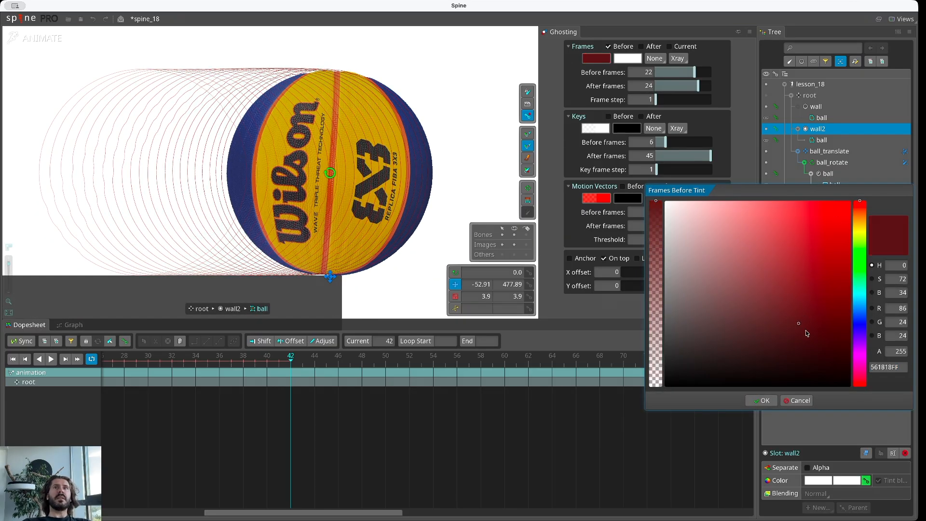
left_click_drag(865, 299, 859, 254)
left_click_drag(799, 309, 666, 384)
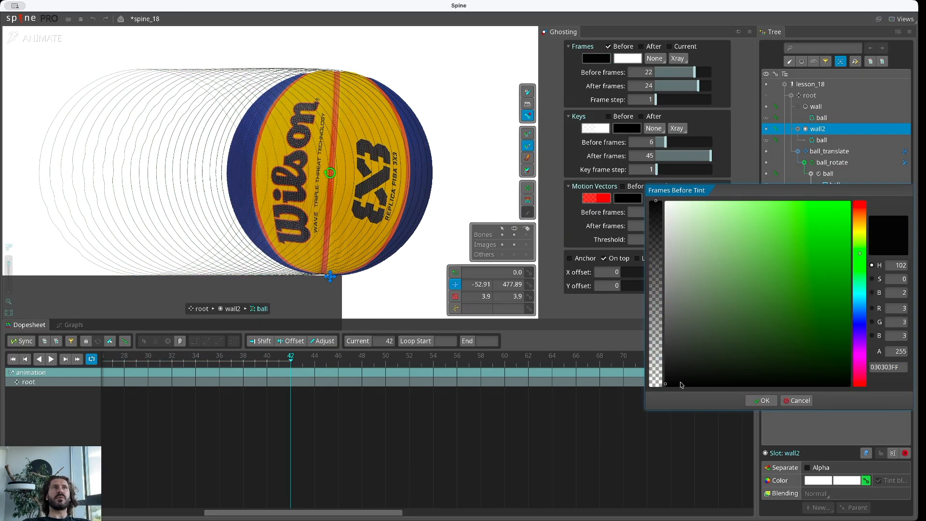
left_click(759, 401)
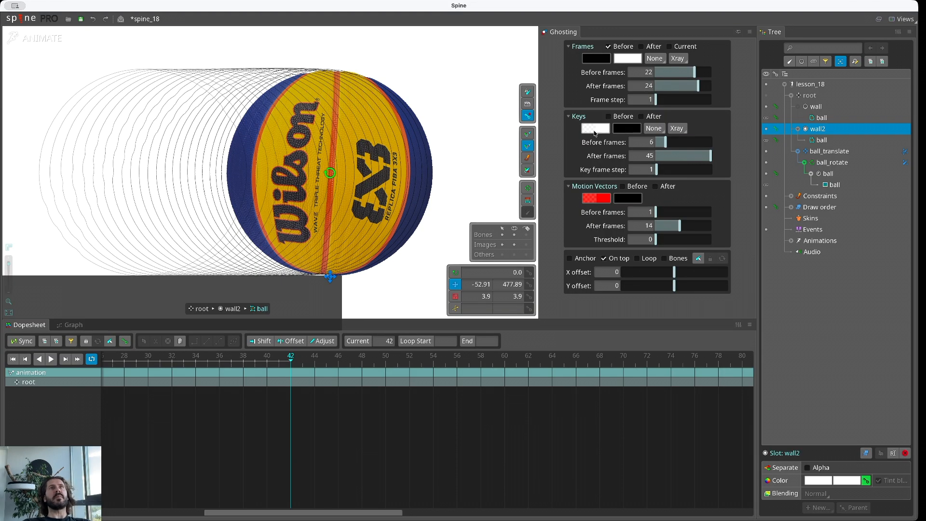
Switch the Frames ghosts from None to Images and select the ball_rotate bone to ghost only the ball
left_click(608, 47)
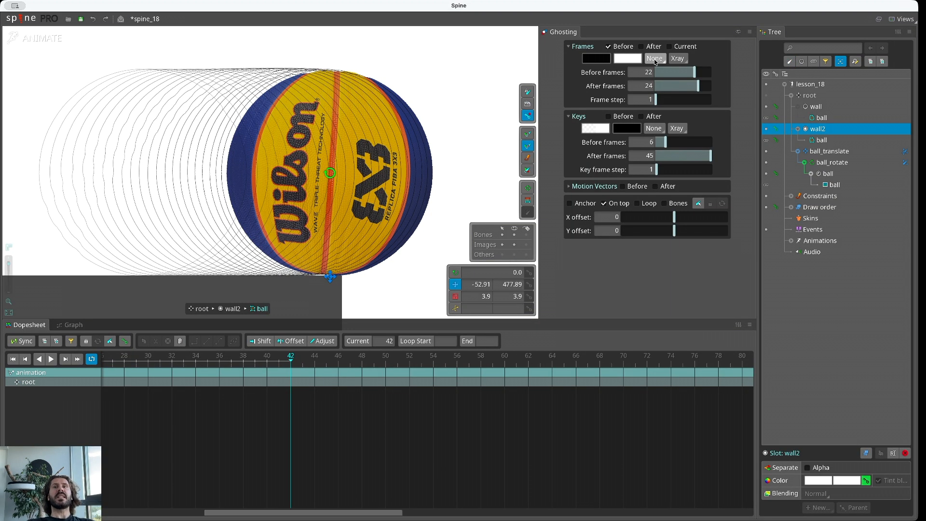
left_click(655, 59)
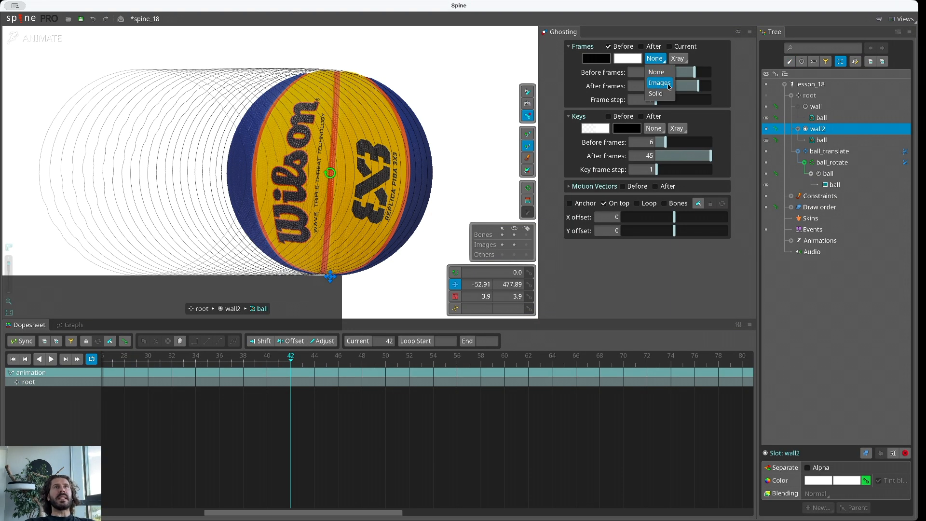
left_click(660, 86)
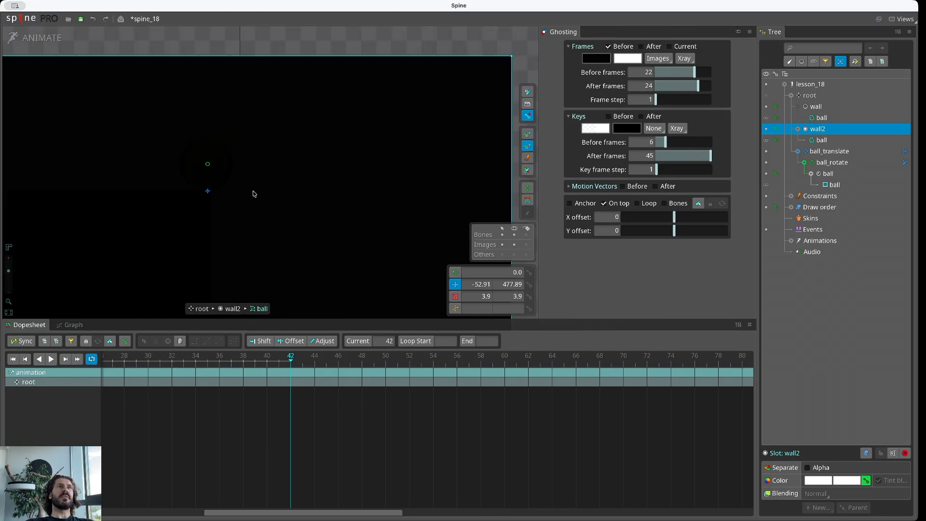
scroll(254, 194, "down", 5)
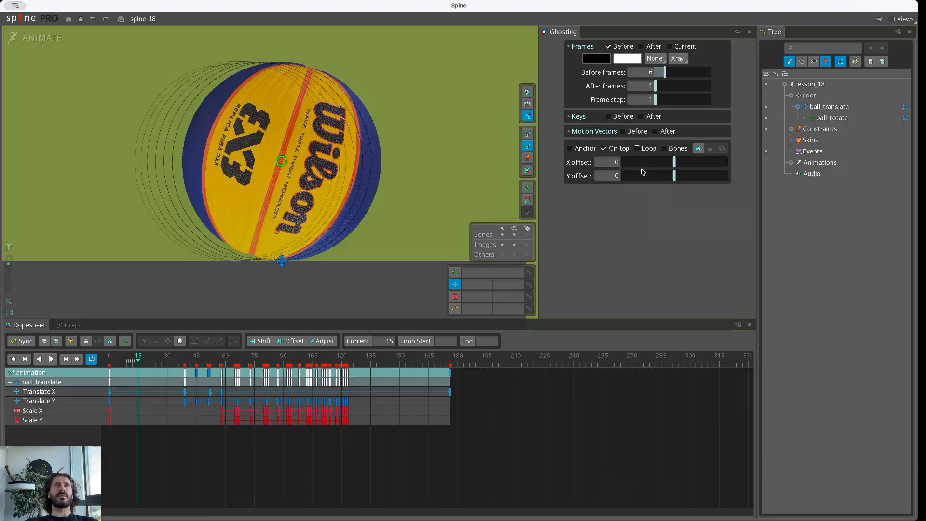
left_click(832, 162)
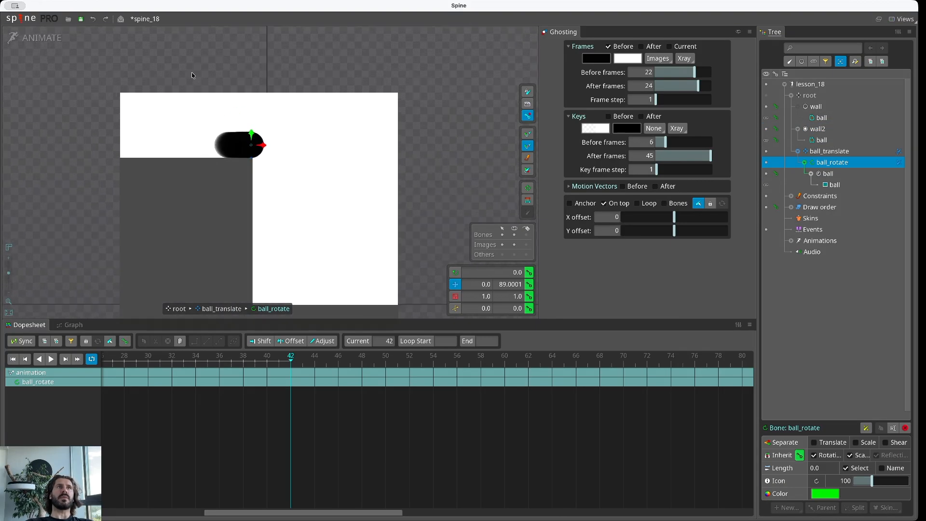
scroll(242, 96, "up", 5)
scroll(295, 172, "up", 2)
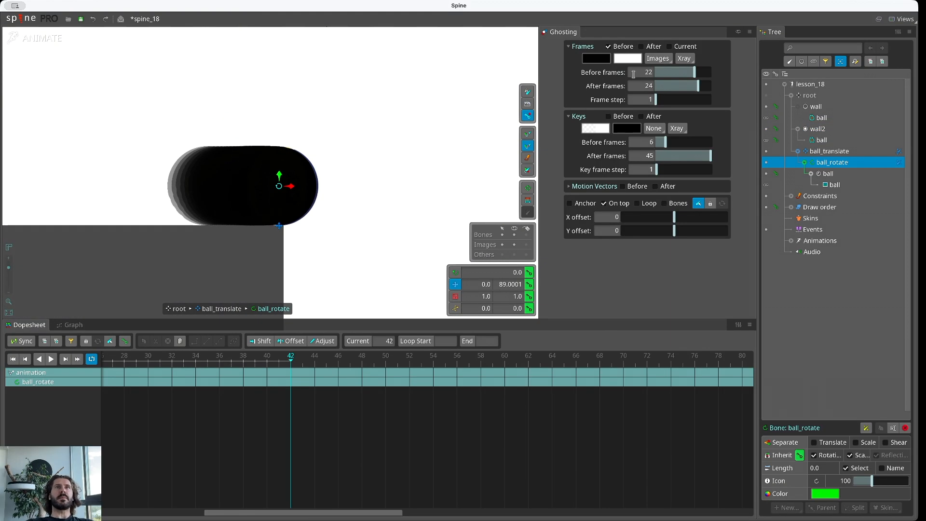
Keep the Frames ghosts on Images and set their Before tint to white
left_click(658, 58)
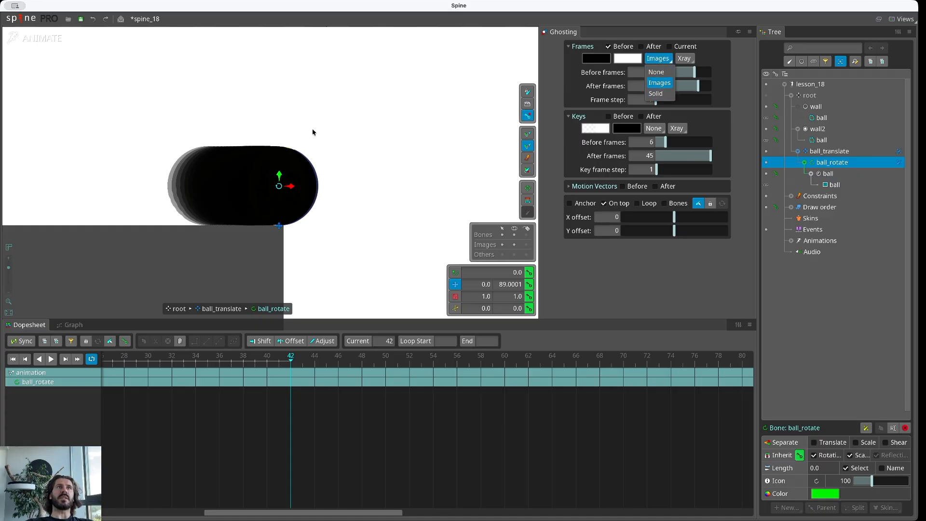
scroll(252, 165, "up", 3)
left_click(598, 60)
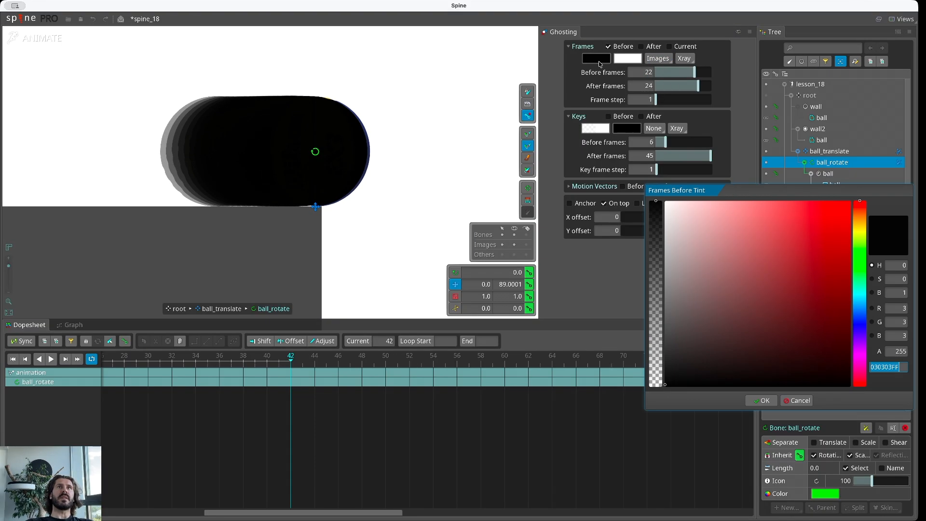
left_click(666, 202)
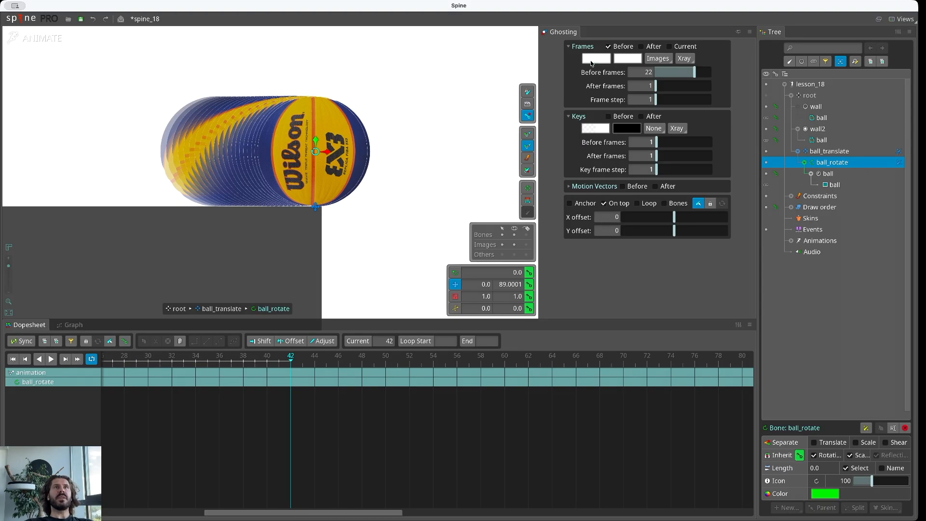
Try a red Frames Before tint on the image ghosts and return the tint to white FFFFFF
left_click(597, 58)
left_click_drag(717, 217, 852, 202)
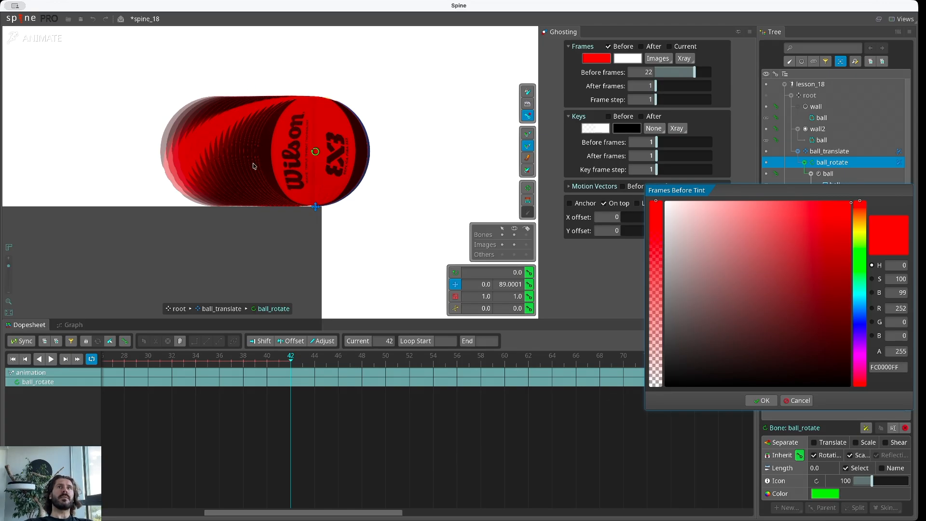
left_click_drag(822, 189, 589, 100)
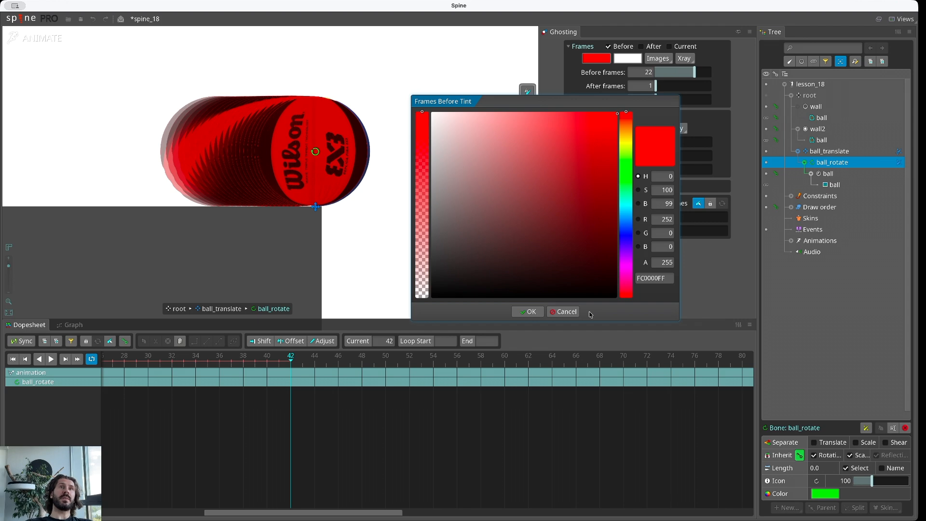
left_click_drag(597, 103, 671, 131)
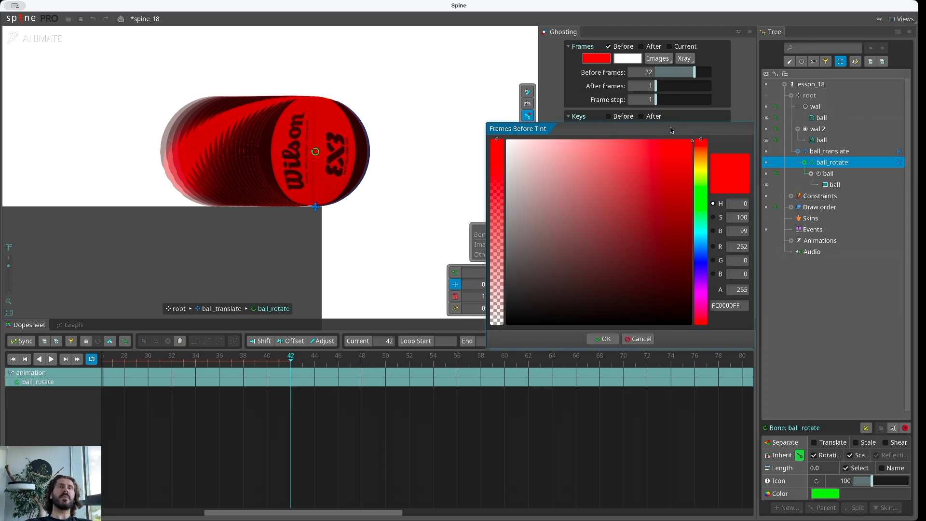
left_click_drag(653, 229, 504, 138)
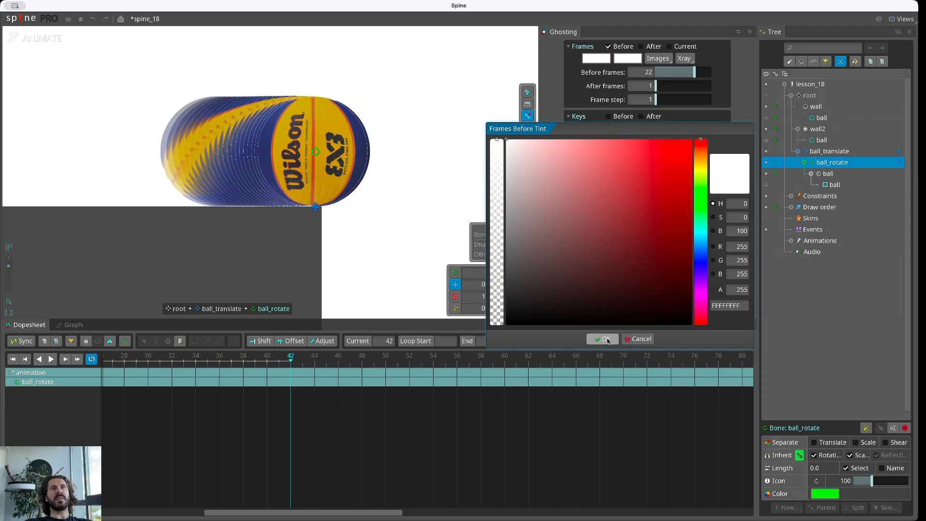
left_click(603, 339)
Try the white Frames Before tint at alpha 0 and 66, and restore it to full opacity
left_click(597, 58)
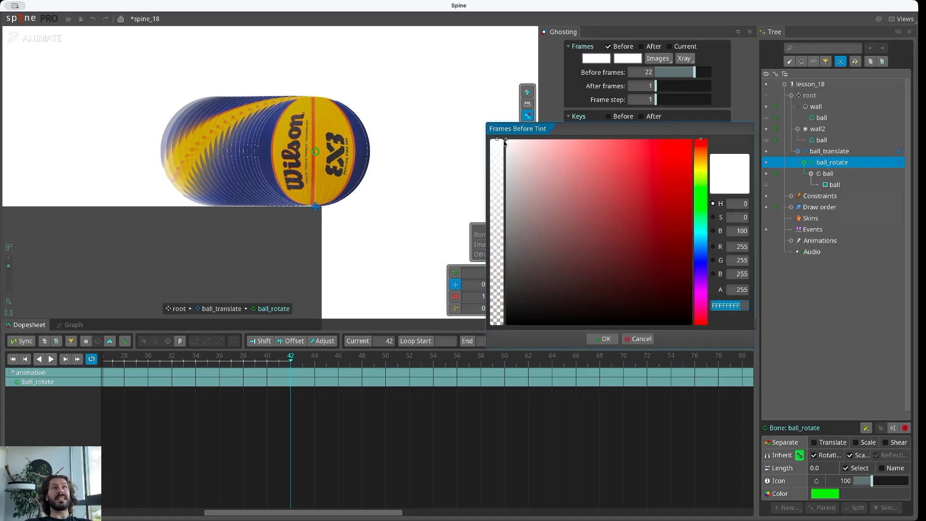
left_click_drag(500, 151, 499, 335)
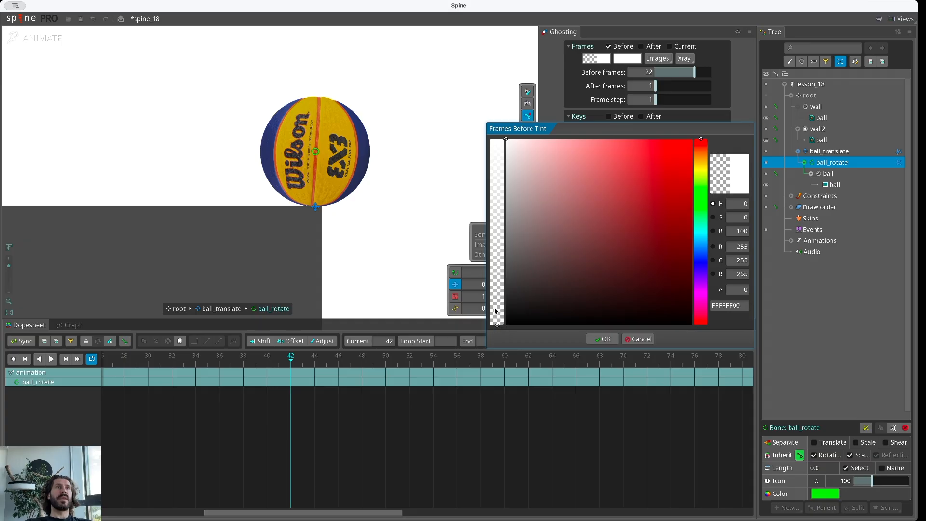
left_click_drag(498, 327, 497, 278)
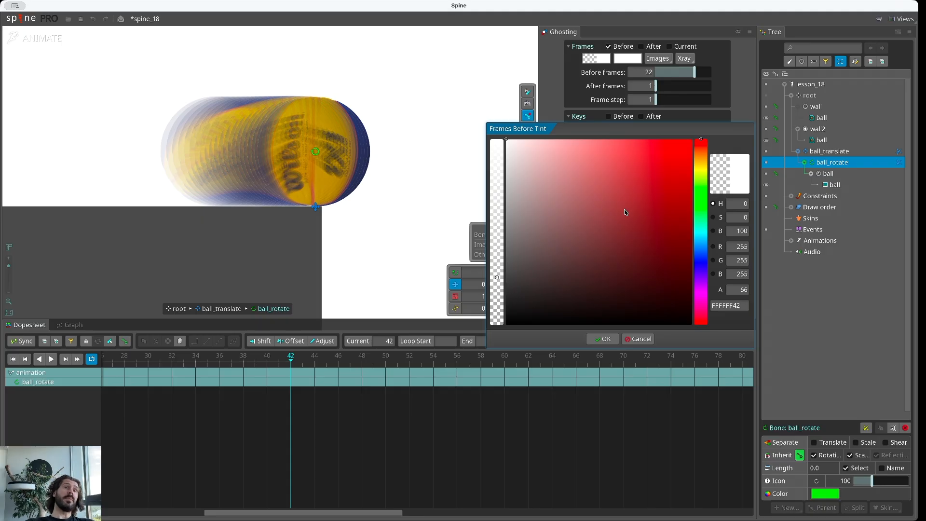
left_click(497, 141)
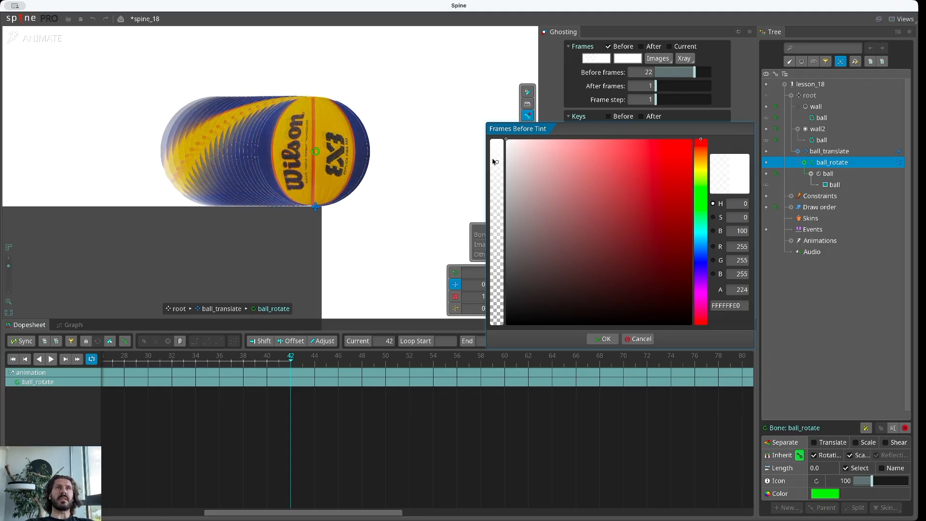
left_click(602, 339)
Switch the Frames ghosts to Solid and set their Before tint to fully opaque green 52CF25
left_click(659, 59)
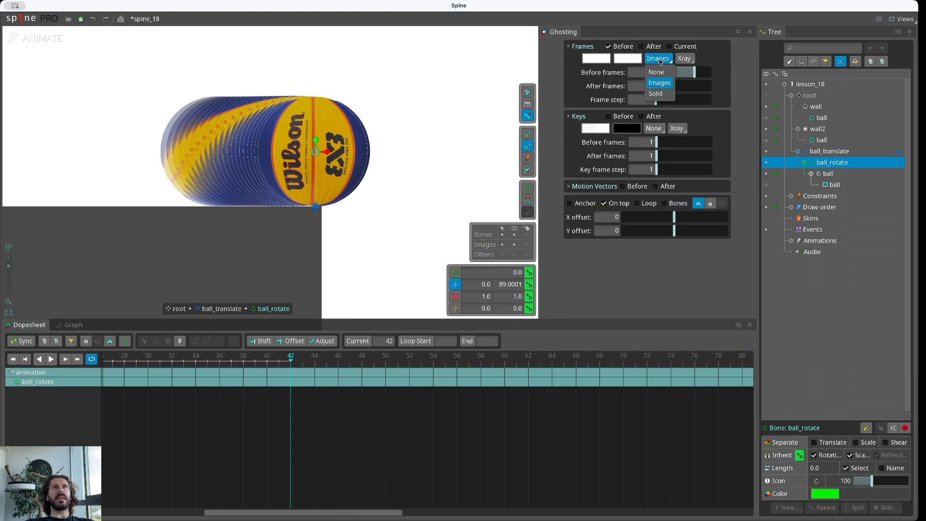
left_click(657, 95)
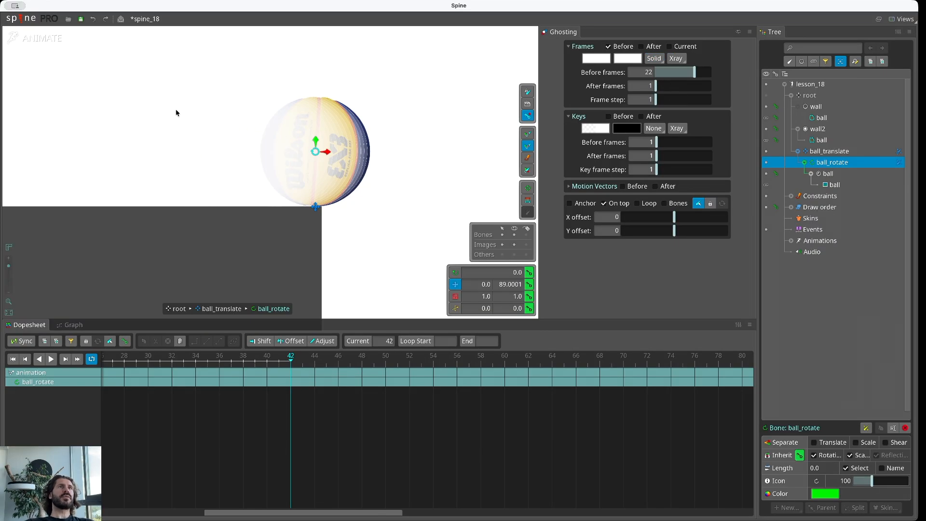
left_click(597, 58)
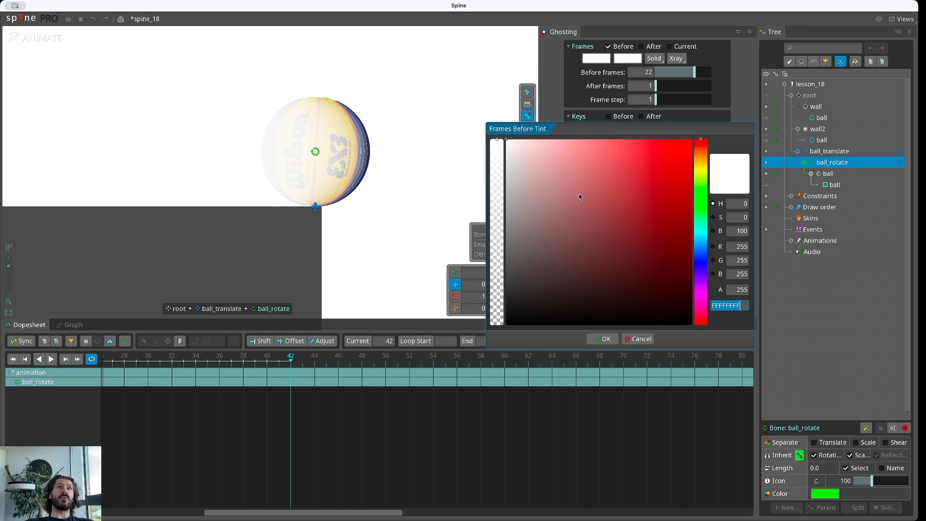
left_click_drag(579, 194, 678, 166)
left_click(701, 193)
left_click_drag(633, 207, 659, 174)
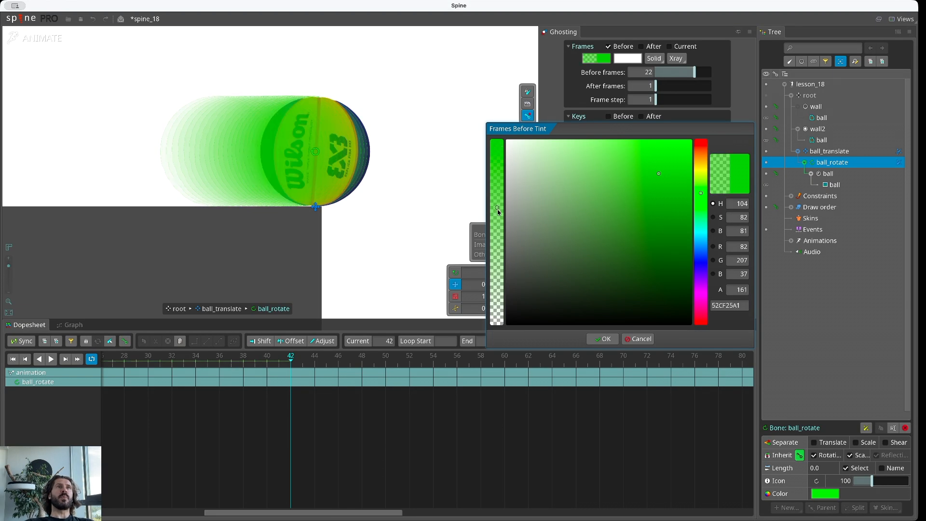
left_click(498, 145)
left_click_drag(498, 145, 498, 139)
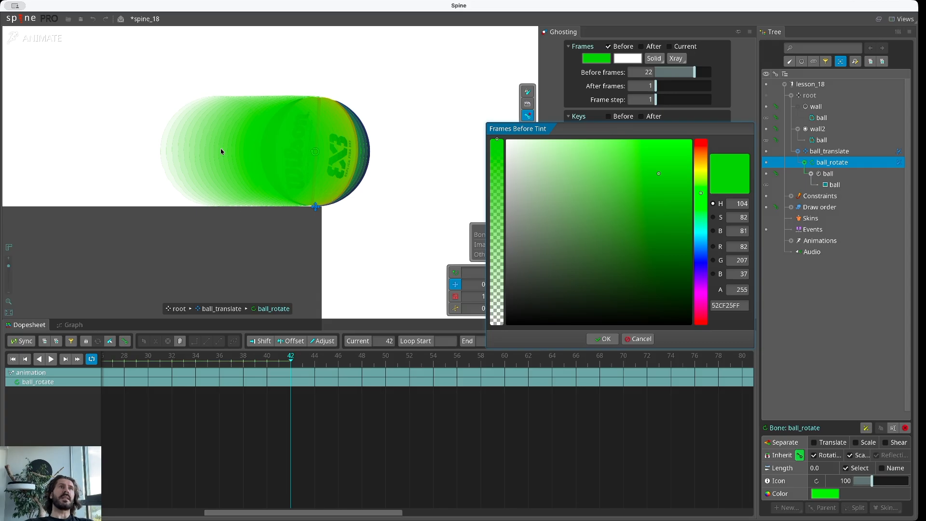
left_click(603, 339)
Set both the image rendering and the outline style of the Frames ghosts to None
scroll(273, 124, "up", 5)
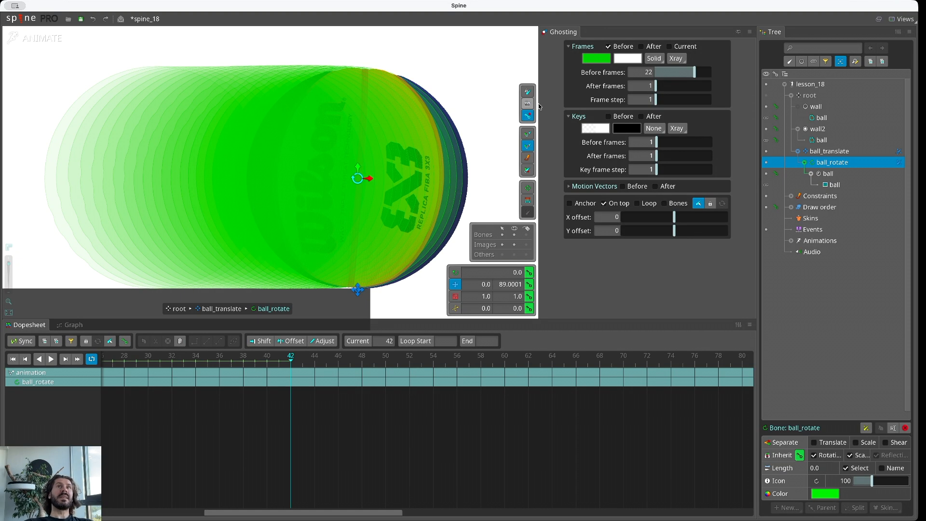
left_click(655, 63)
left_click(657, 68)
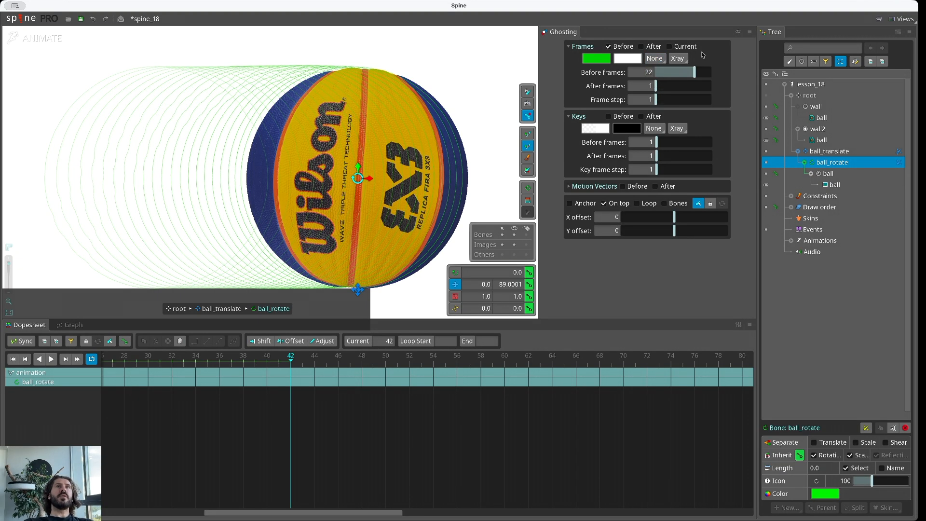
left_click(679, 59)
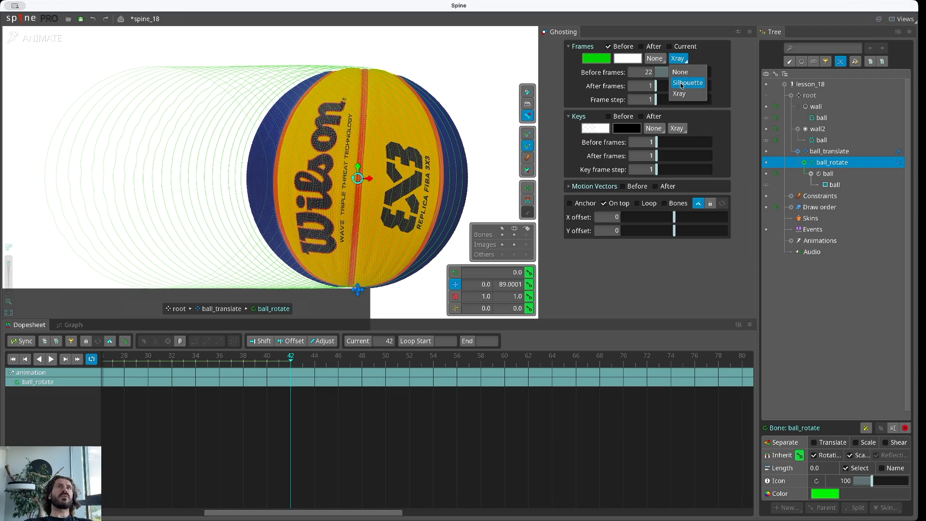
left_click(681, 72)
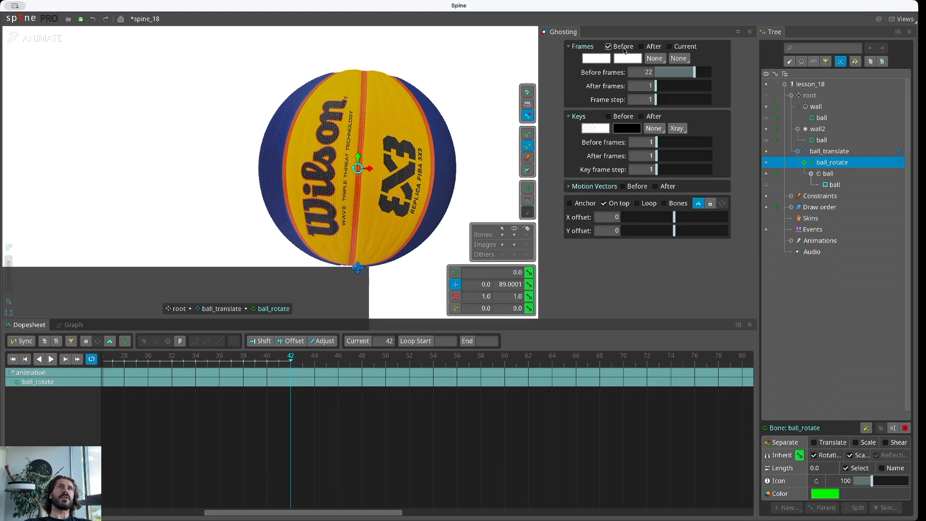
Set the Frames ghost outlines to Silhouette and their Before tint to red FF0000
left_click(679, 59)
left_click(690, 82)
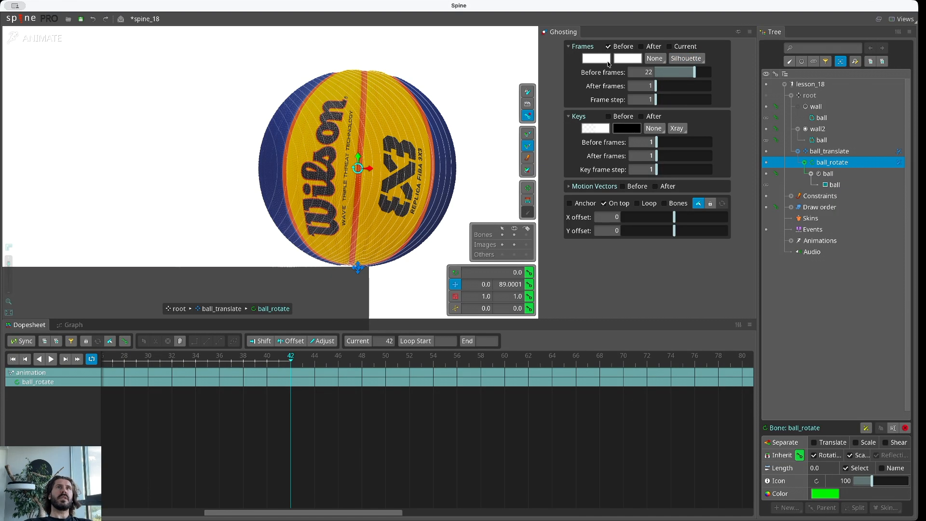
left_click(598, 60)
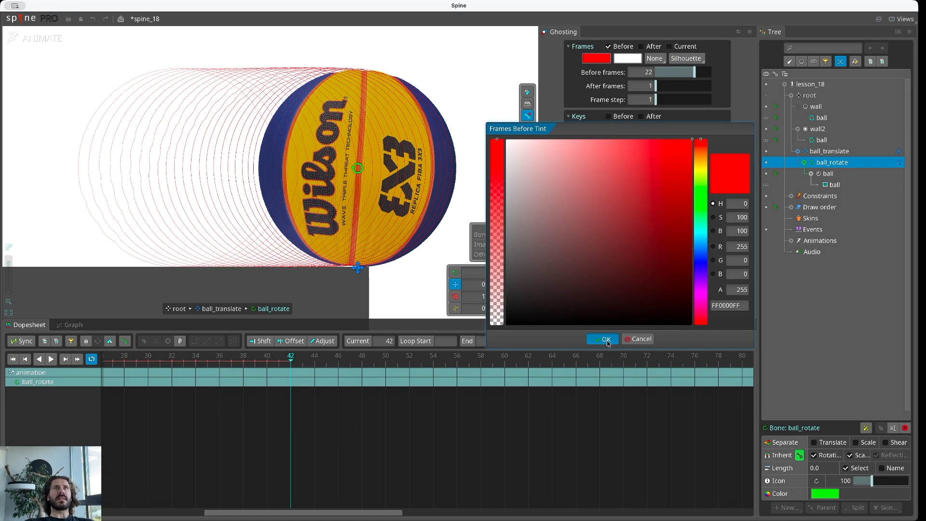
left_click(604, 339)
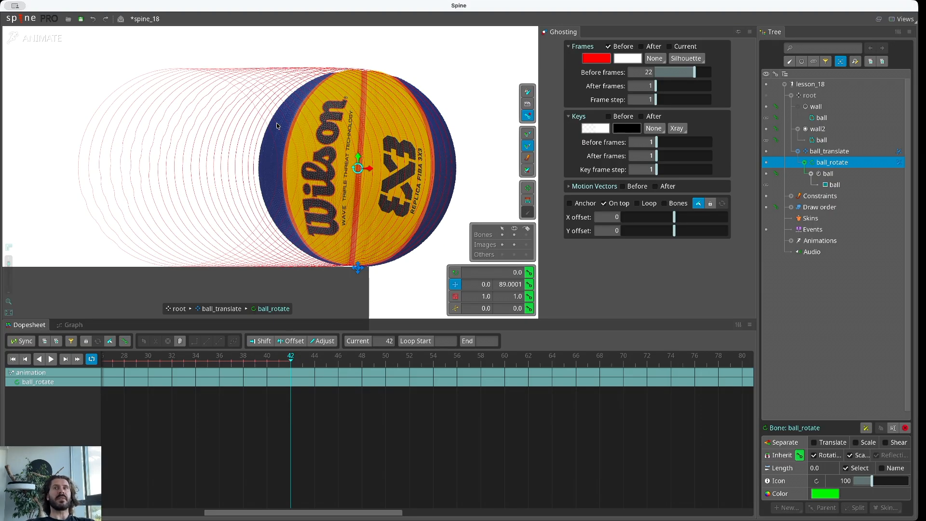
Try Solid rendering for the red Frames ghosts, and return it to None with Xray outlines
left_click(656, 59)
left_click(656, 94)
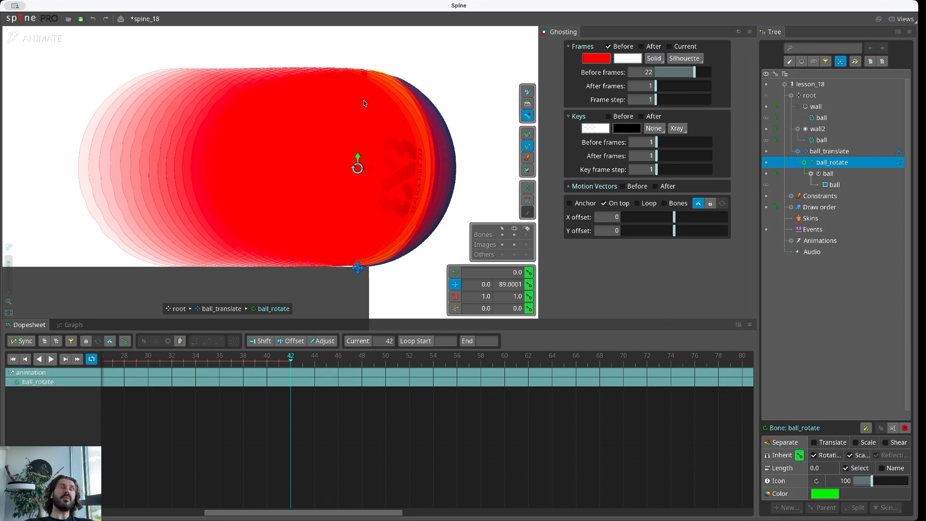
left_click(654, 58)
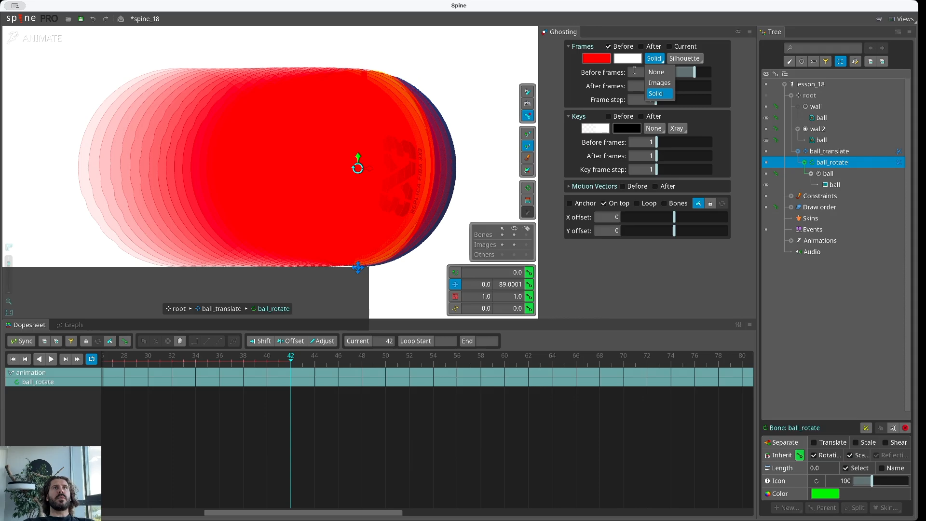
left_click(663, 75)
left_click(678, 58)
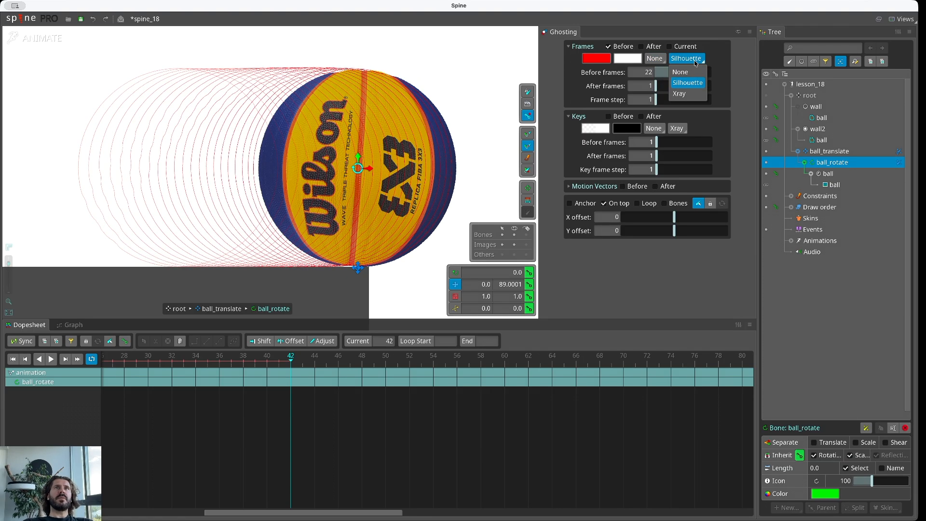
left_click(690, 93)
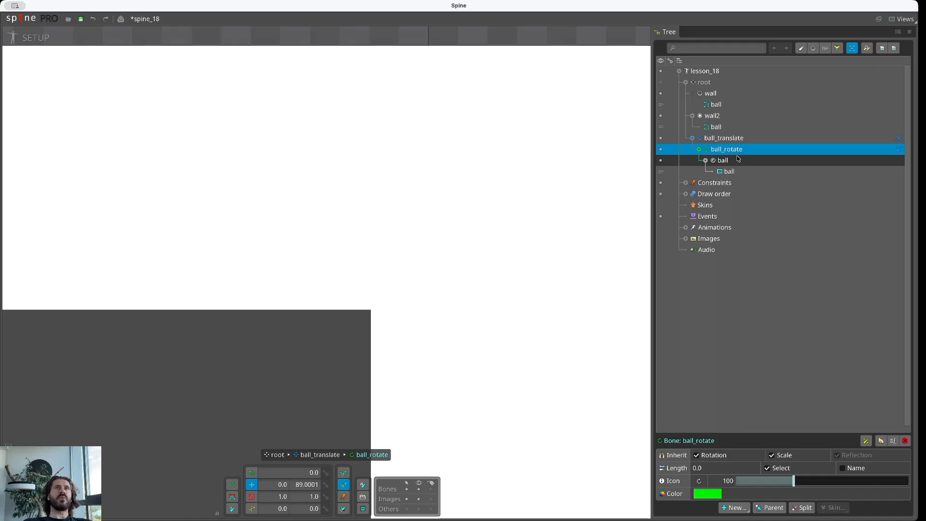
In Setup mode, duplicate the ball slot and move the copy's image upward so it partly overlaps the original
left_click(738, 159)
key("ctrl+d")
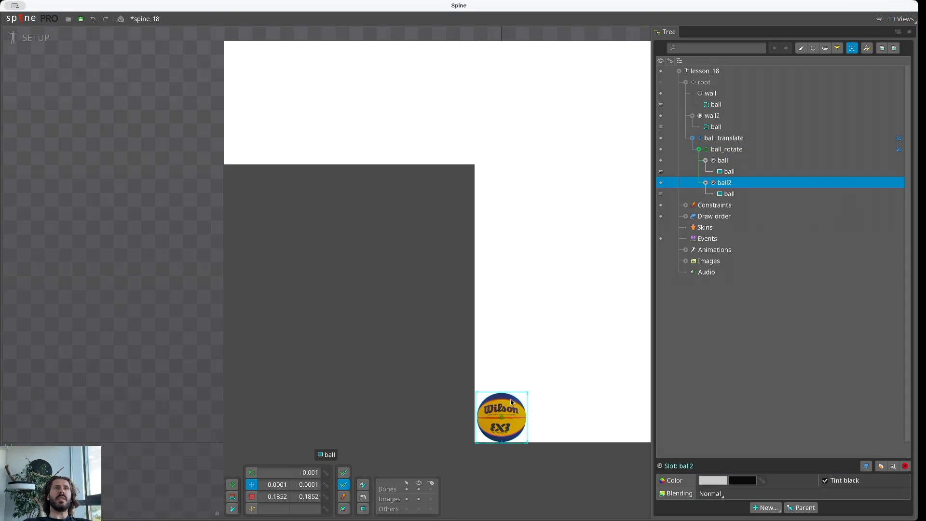
left_click_drag(502, 408, 502, 377)
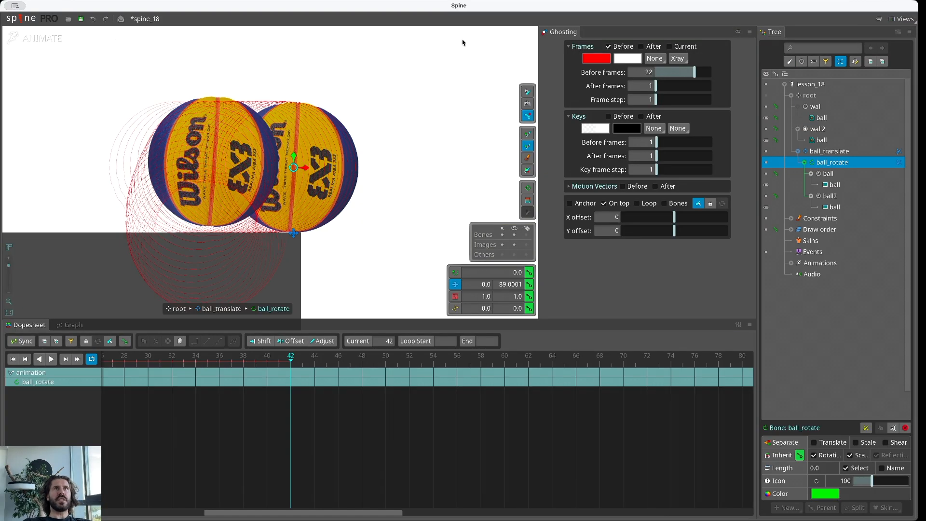
Set the Frames ghost outlines to Silhouette and reduce Before frames to 2 for the overlapping balls
scroll(369, 86, "up", 4)
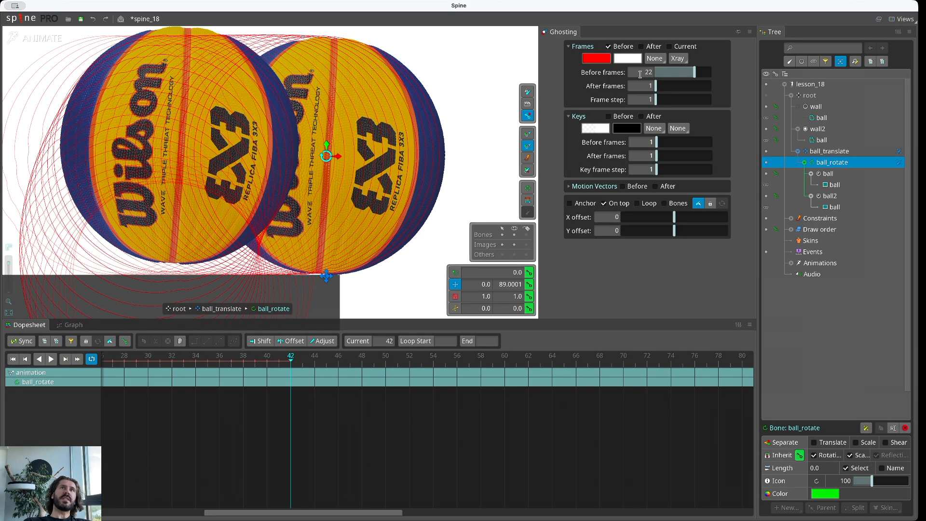
left_click(678, 59)
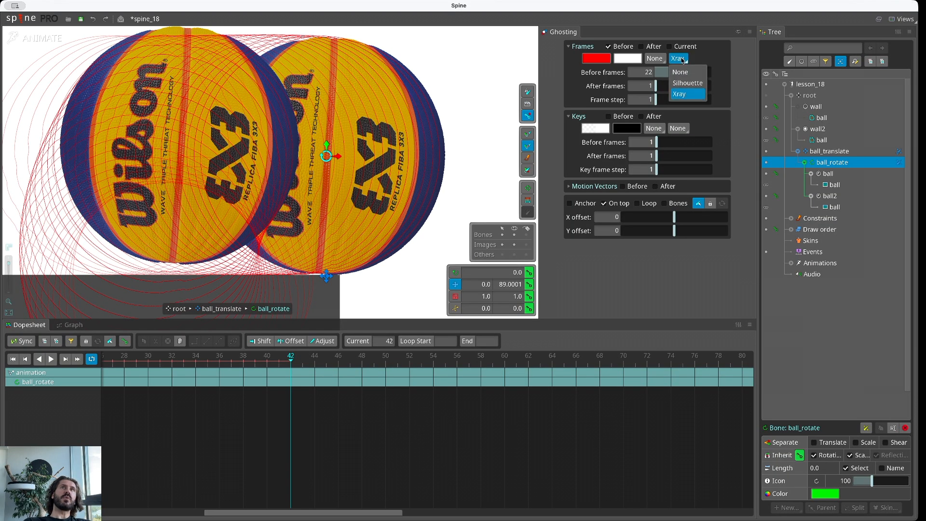
left_click(687, 82)
scroll(282, 232, "down", 3)
left_click(668, 73)
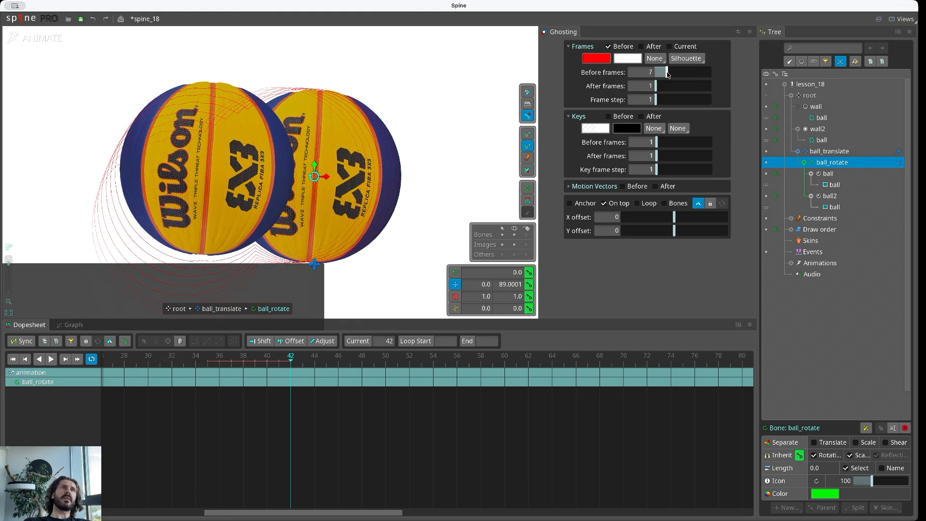
left_click_drag(668, 73, 657, 74)
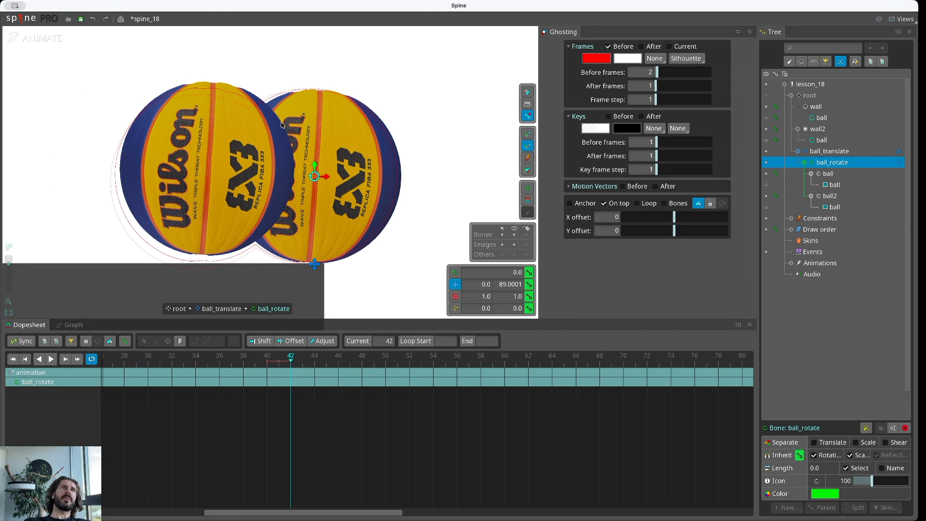
scroll(283, 125, "up", 3)
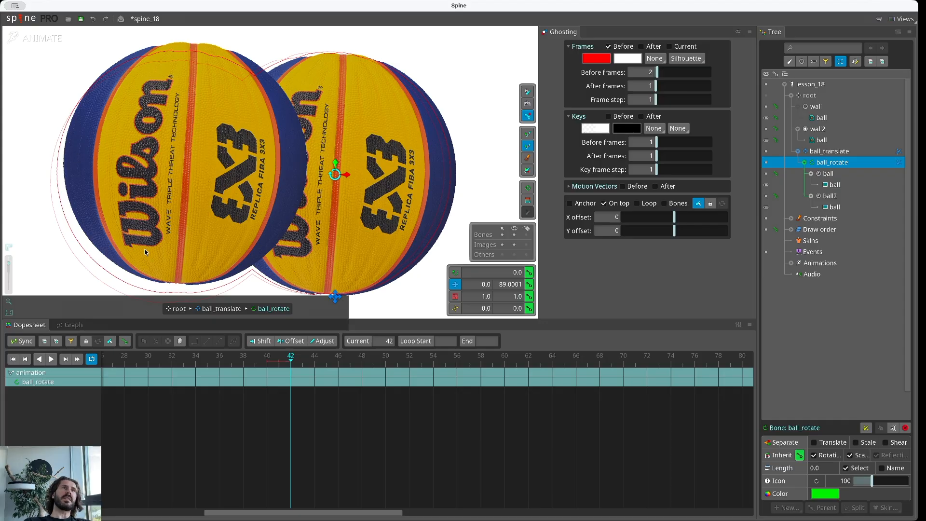
Switch the Frames ghost outlines on the two overlapping balls back to Xray
left_click(685, 58)
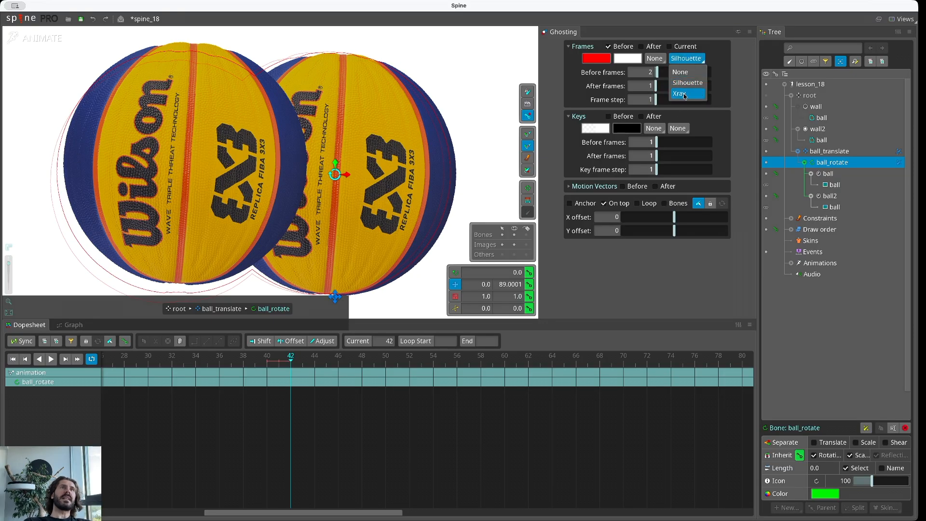
left_click(686, 93)
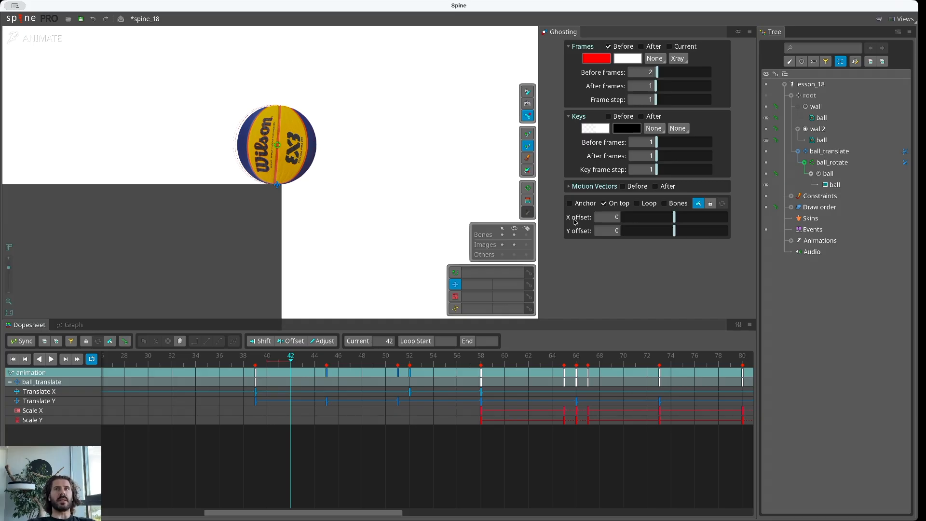
Enable Anchor for the ghosting and raise Before frames to 20
left_click(571, 204)
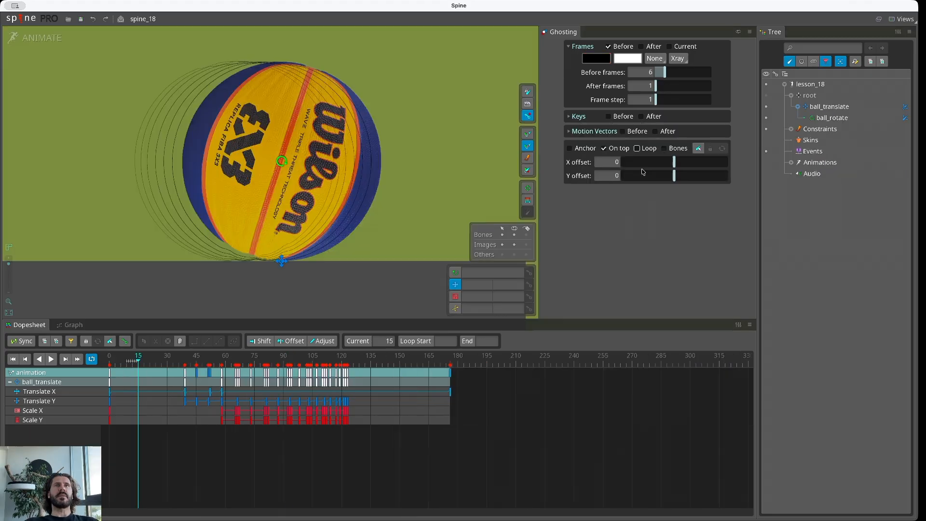
left_click_drag(656, 73, 693, 75)
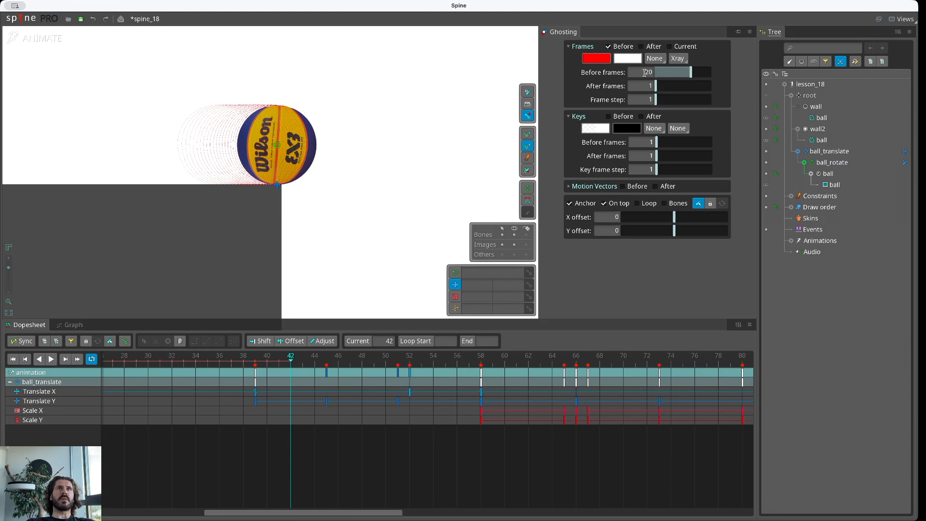
Set the ghosting Frame step to 5 and scrub the ball animation forward from frame 42 to about frame 45.85
left_click(664, 100)
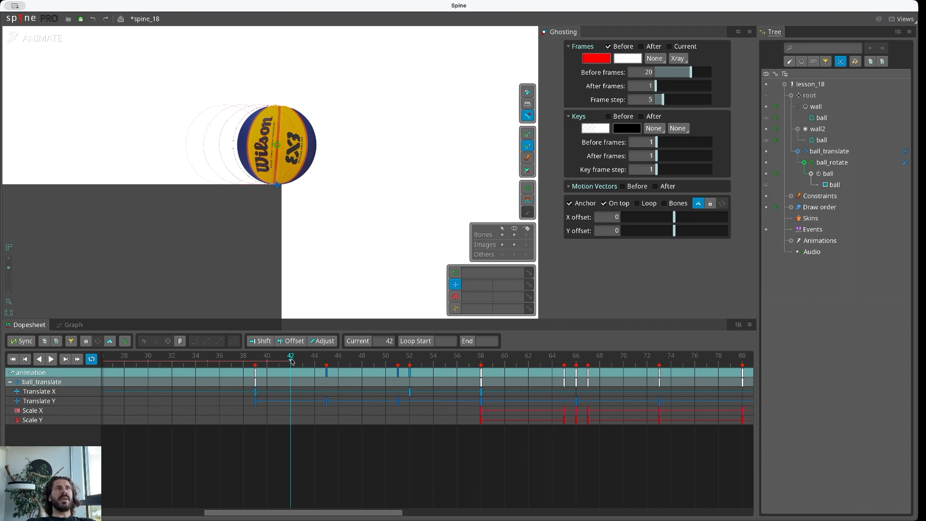
mouse_move(291, 362)
left_mouse_down()
mouse_move(325, 362)
mouse_move(290, 361)
left_mouse_up()
left_click_drag(289, 361, 385, 362)
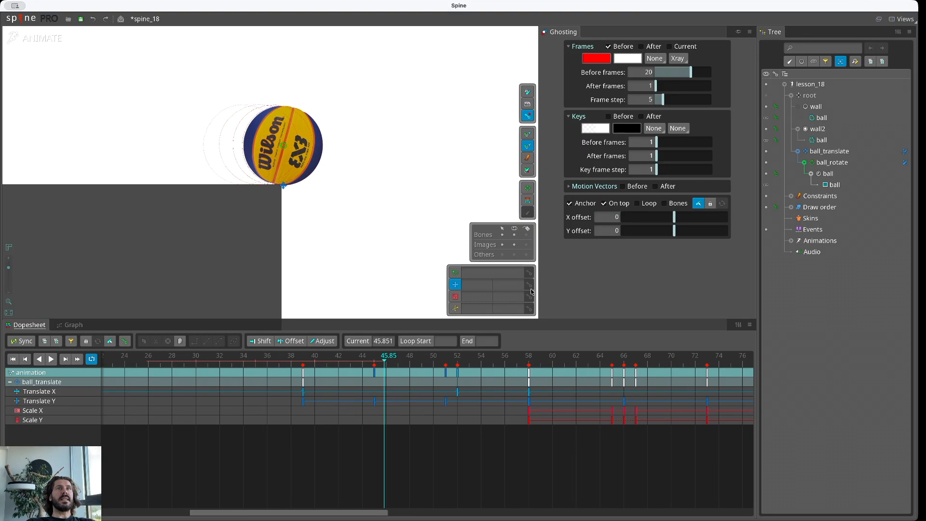
Compare ghosting with Anchor off and back on while scrubbing the ball backward past about frame 30
left_click(570, 203)
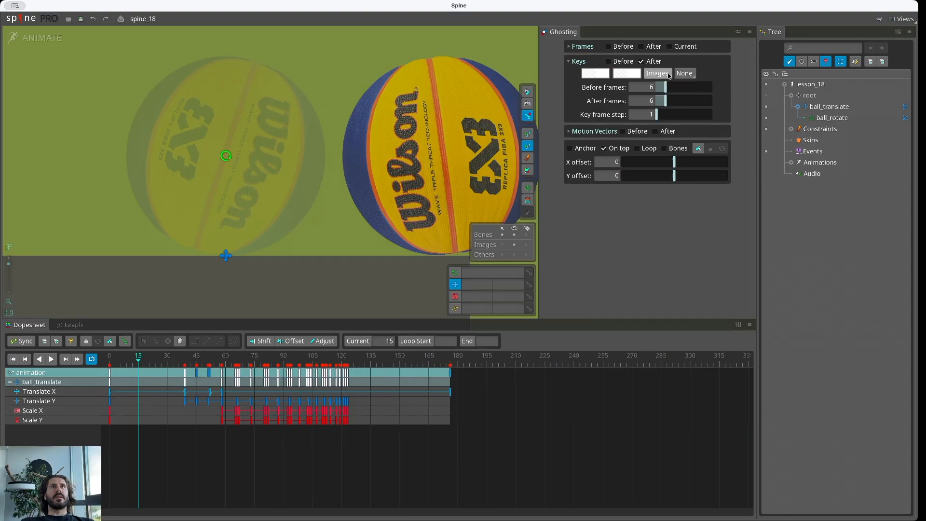
left_click_drag(385, 362, 281, 360)
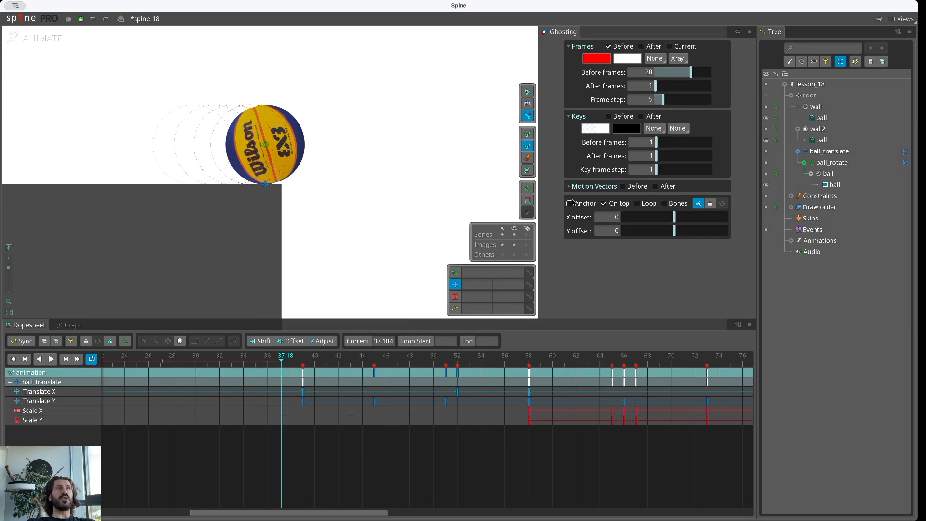
left_click(571, 203)
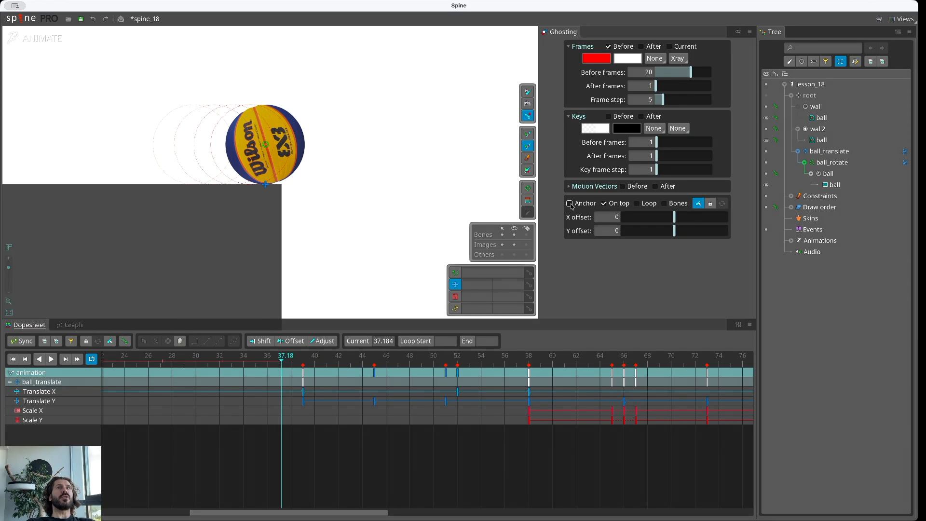
left_click_drag(285, 365, 194, 369)
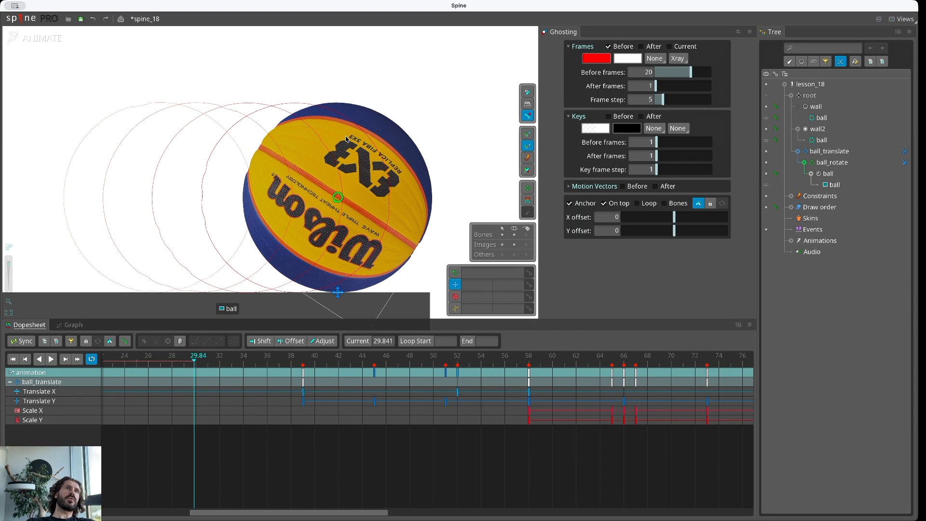
left_click_drag(174, 367, 157, 378)
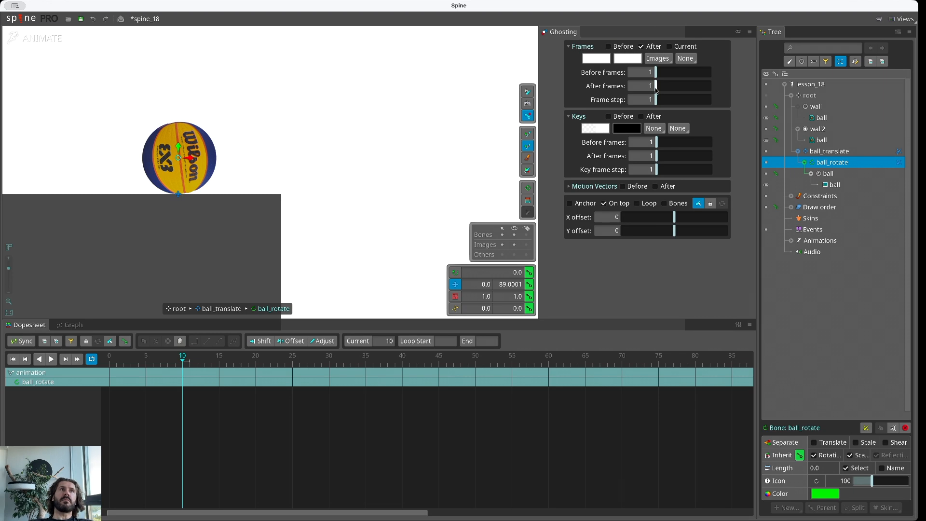
Set After frames to 2 and the ghosting X offset to about 240.48 to spread the ghosts apart
left_click_drag(657, 87, 659, 91)
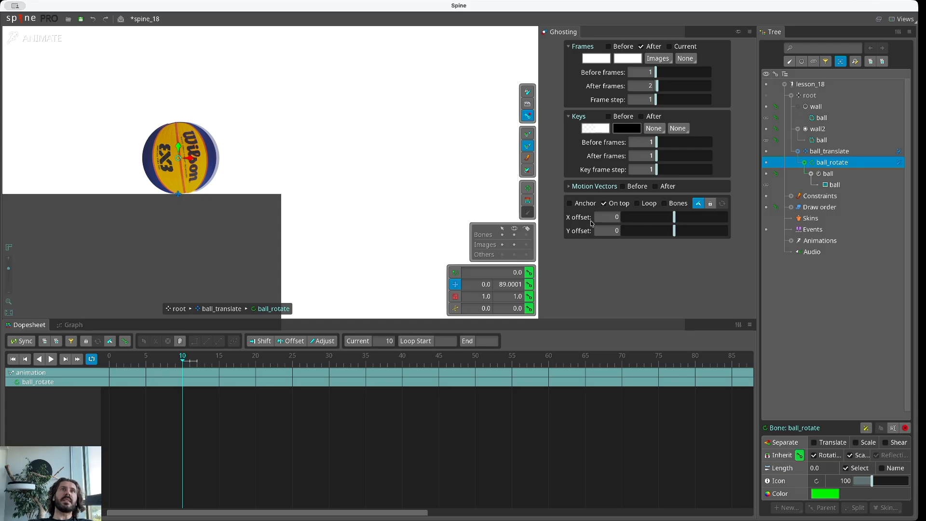
left_click_drag(675, 220, 717, 221)
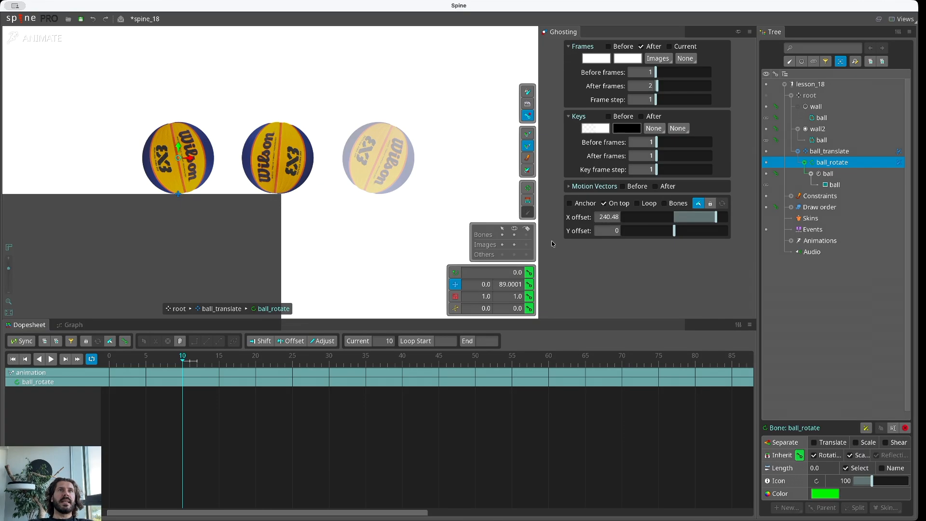
Scrub the offset ghosts to frame 12, then enable Anchor and scrub further forward to compare
left_click(191, 362)
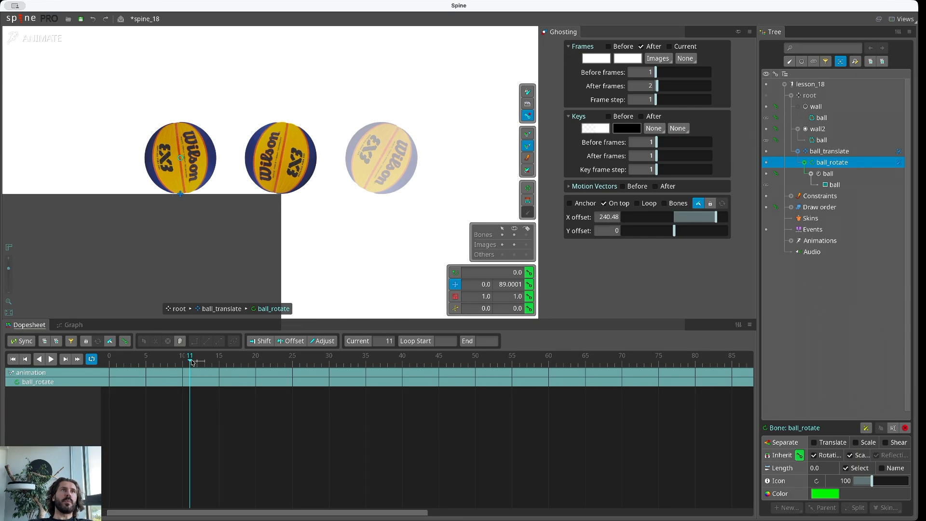
mouse_move(192, 362)
left_mouse_down()
mouse_move(320, 369)
mouse_move(197, 376)
left_mouse_up()
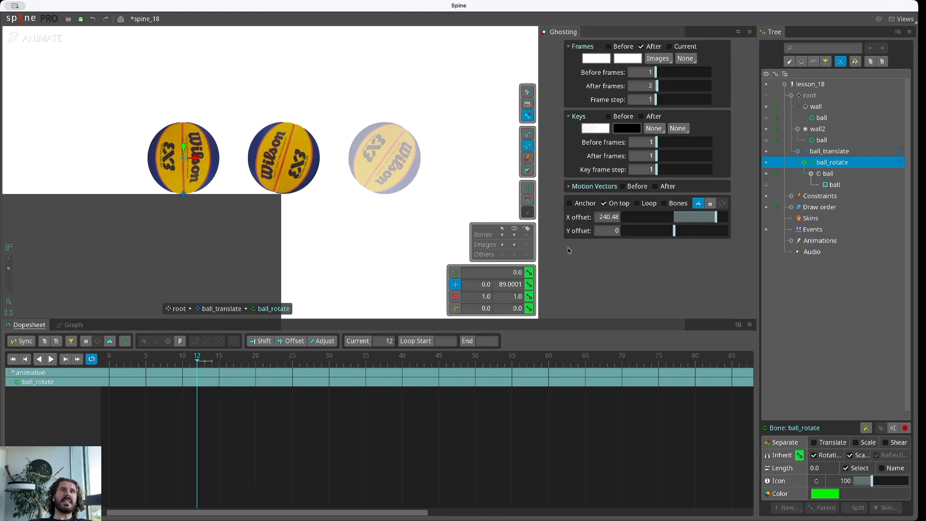
left_click(570, 203)
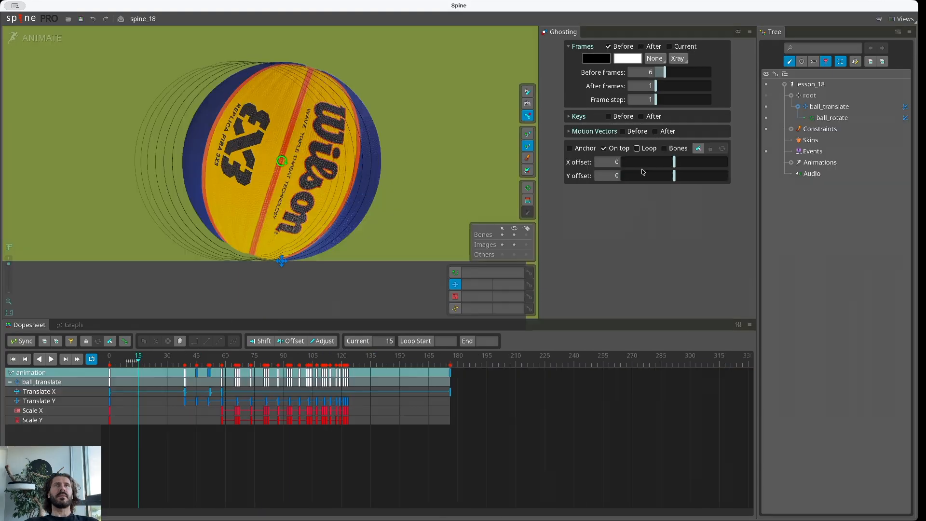
mouse_move(207, 363)
left_mouse_down()
mouse_move(405, 366)
mouse_move(224, 368)
left_mouse_up()
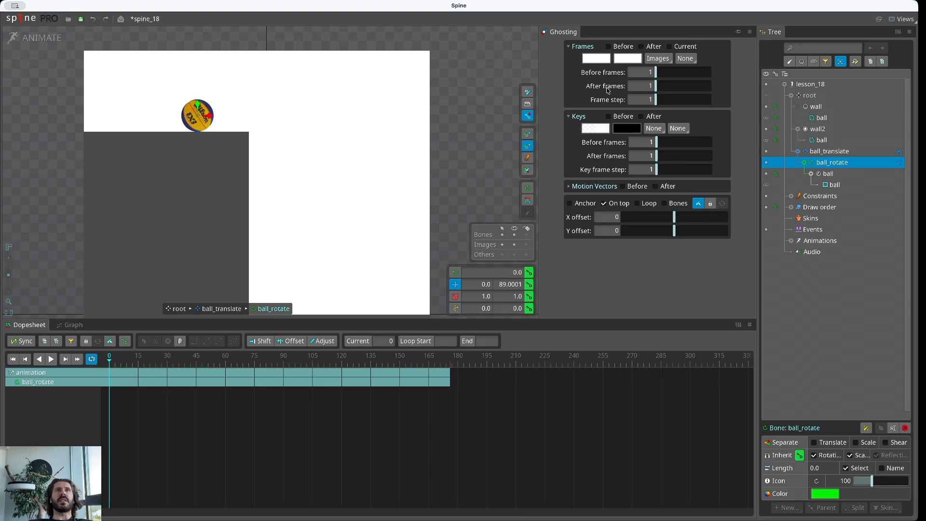
Enable ghosts for frames after the current one and set After frames to 18
scroll(181, 98, "up", 2)
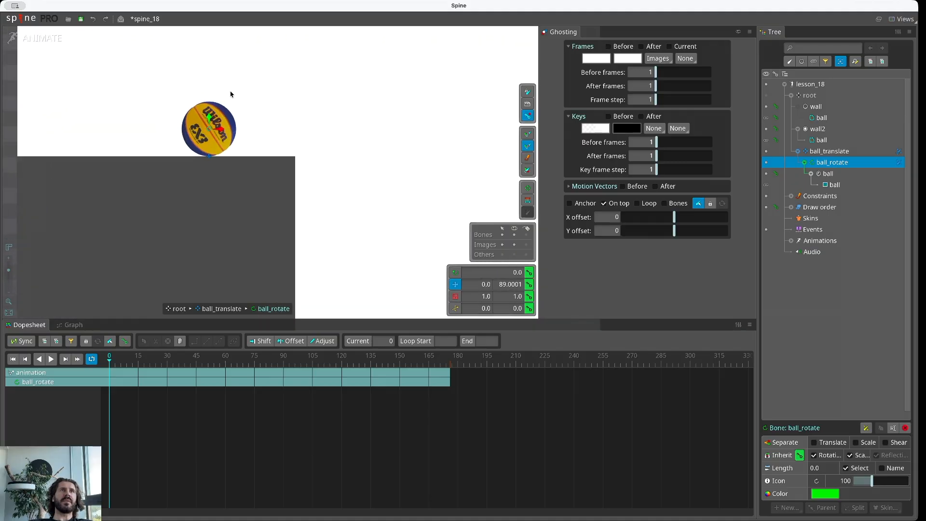
left_click(640, 47)
left_click_drag(655, 86, 687, 87)
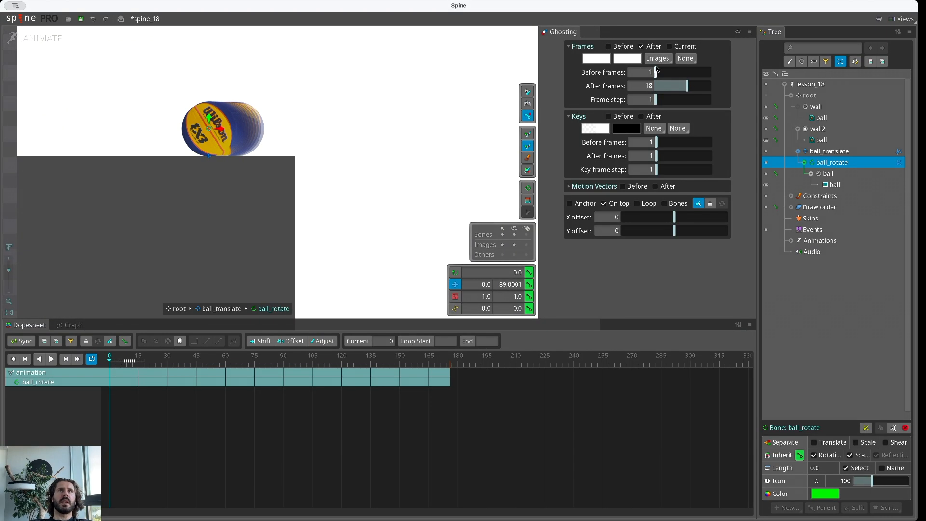
Render the Frames ghosts as Solid with a translucent red After tint, alpha about 42
left_click(658, 58)
left_click(628, 58)
left_click_drag(489, 257, 498, 298)
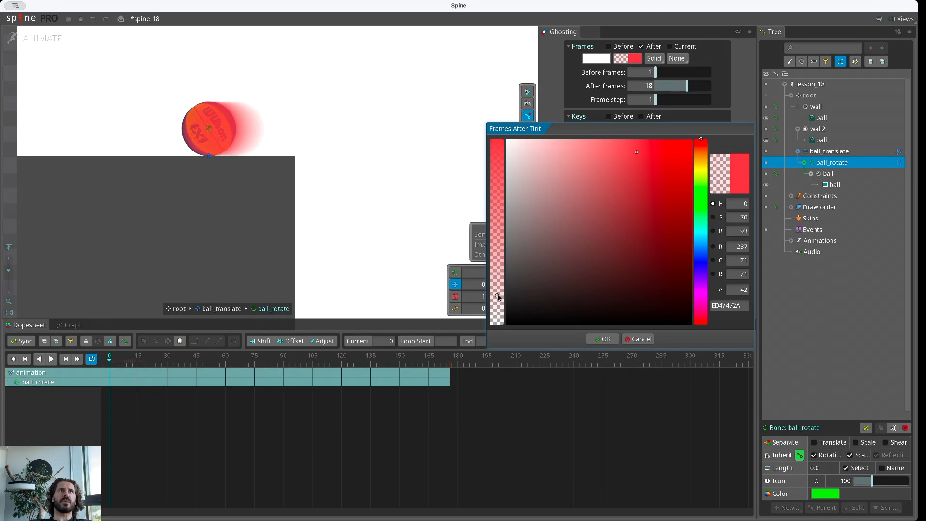
left_click(603, 338)
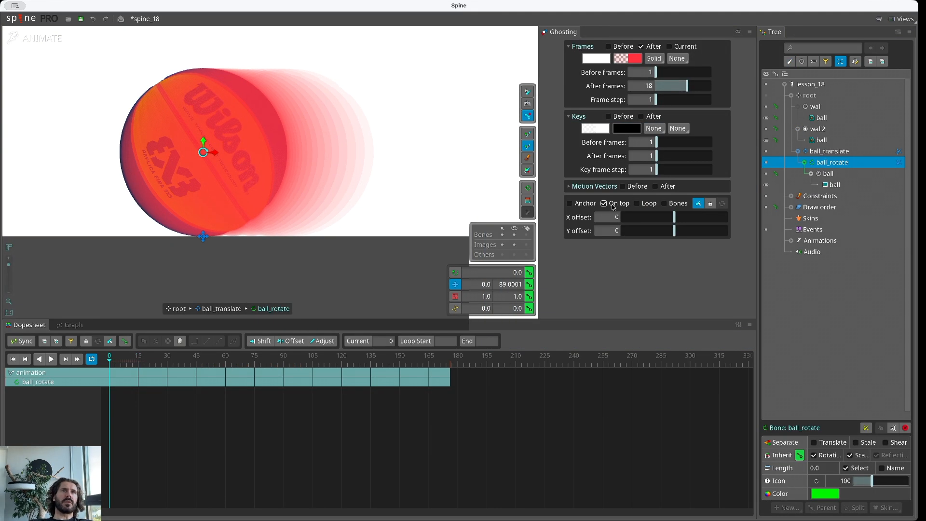
Turn the ghosting On top option off and back on to compare how the ghosts stack against the ball
left_click(614, 207)
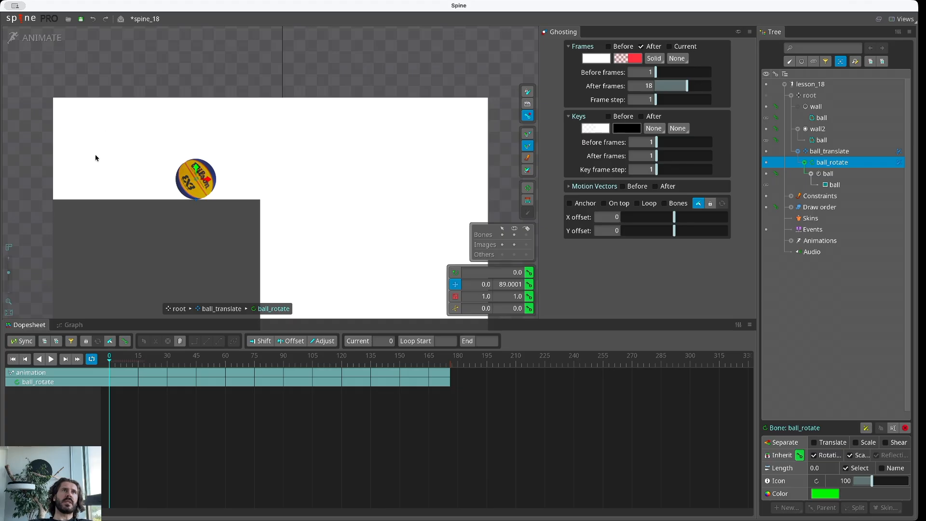
scroll(211, 182, "down", 4)
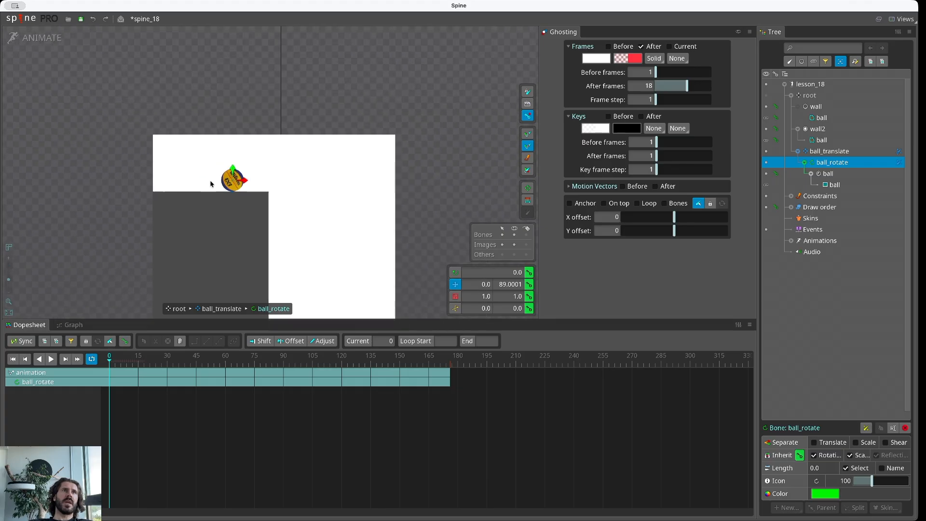
left_click_drag(211, 181, 186, 115)
scroll(191, 93, "up", 6)
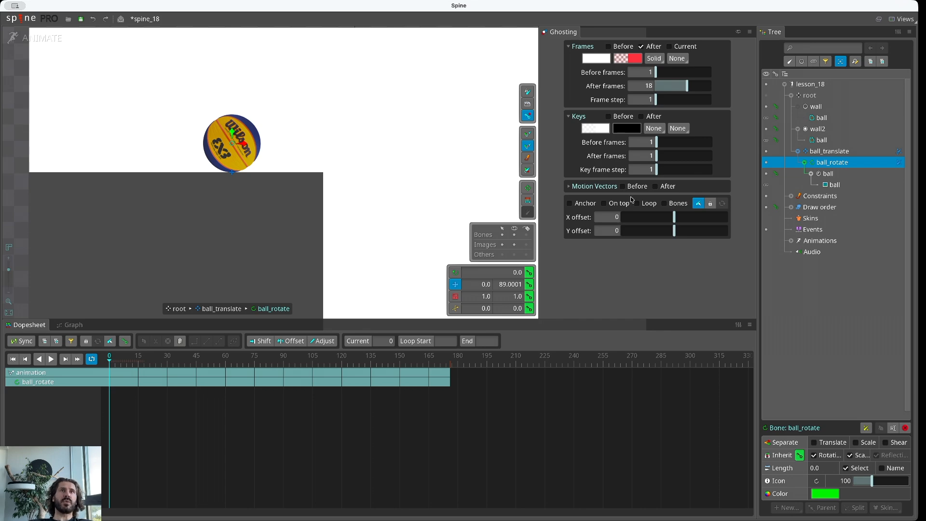
left_click(609, 202)
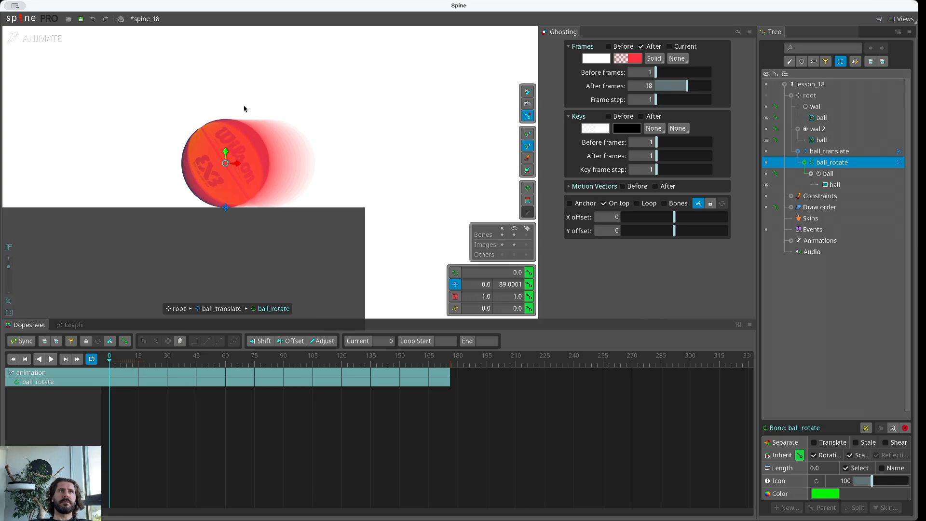
scroll(284, 97, "up", 5)
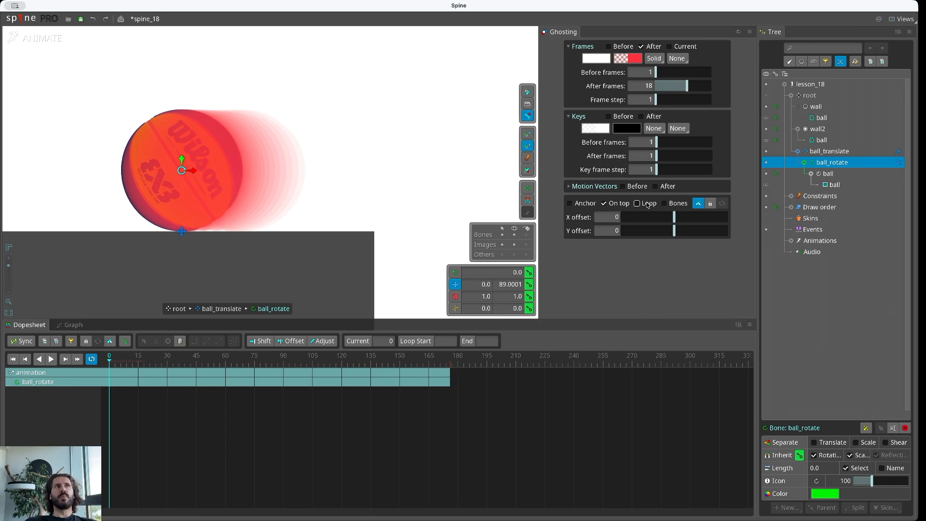
Enable Loop ghosting, switch Frames ghosts from After to Before, and set Before frames to 18
left_click(646, 203)
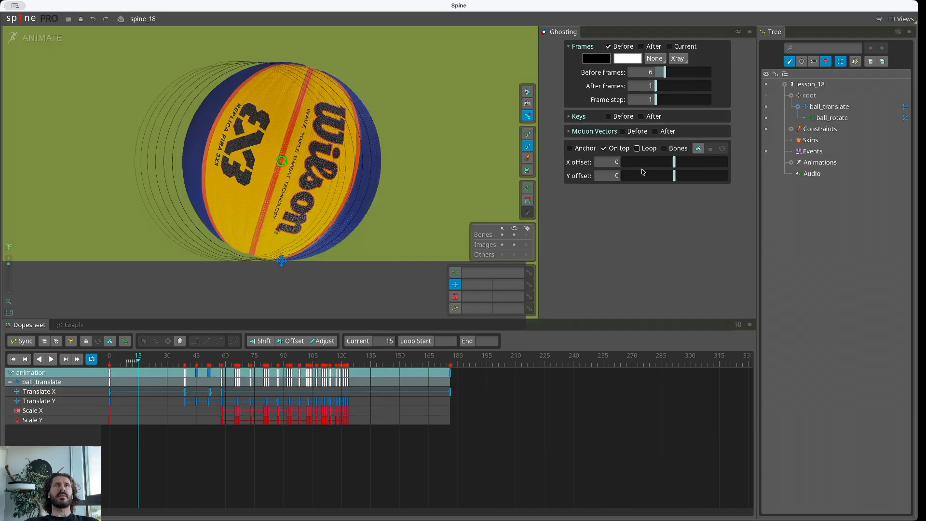
left_click(641, 46)
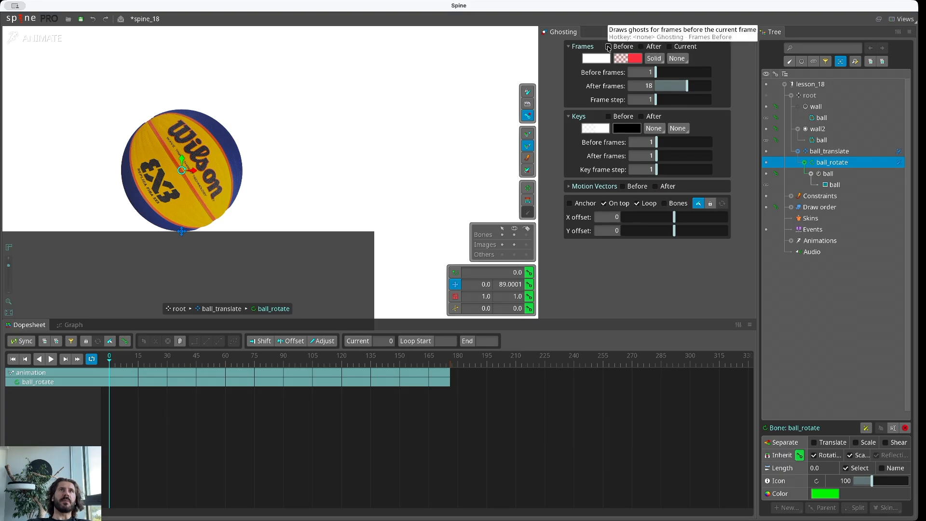
left_click(608, 46)
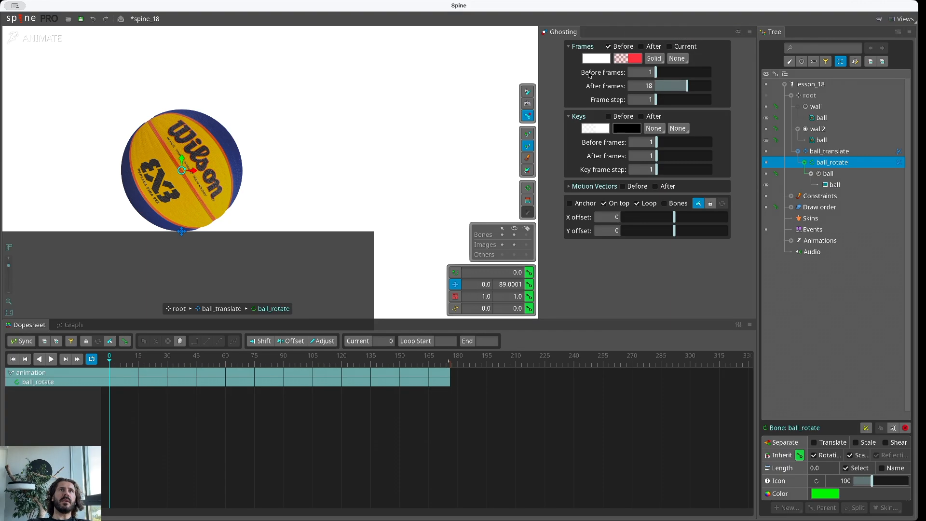
left_click_drag(656, 73, 687, 72)
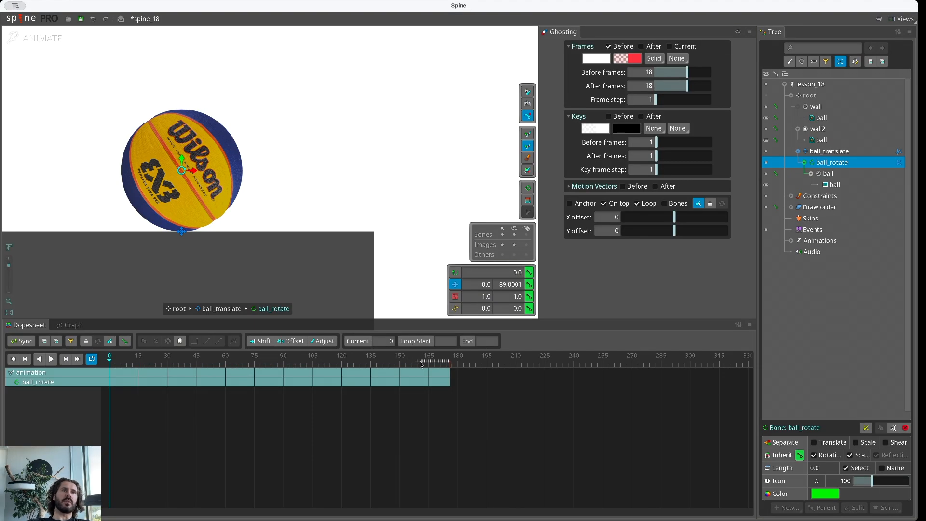
Change the Frames Before tint to black
scroll(310, 231, "down", 5)
left_click(596, 59)
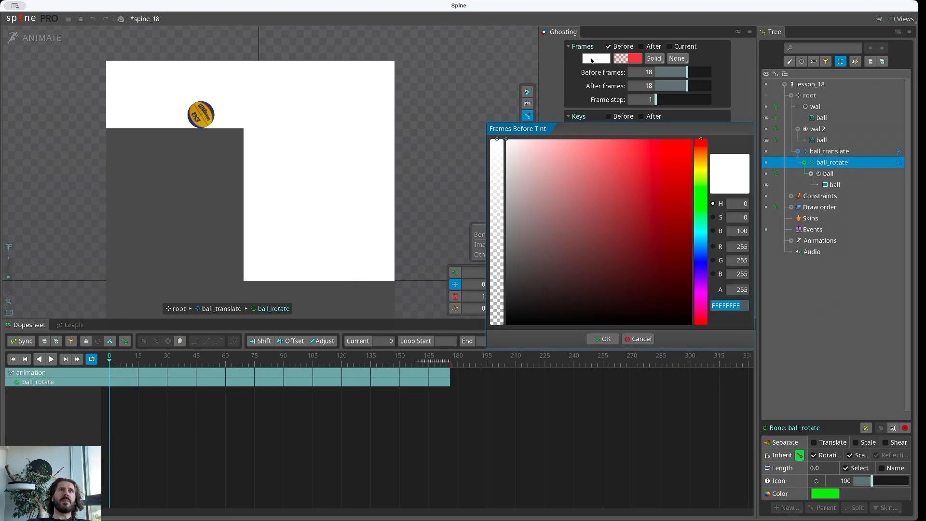
left_click_drag(520, 184, 497, 333)
left_click(603, 339)
Switch the Frames ghosts from solid images to Silhouette outlines only and raise Before frames to 90
left_click(654, 59)
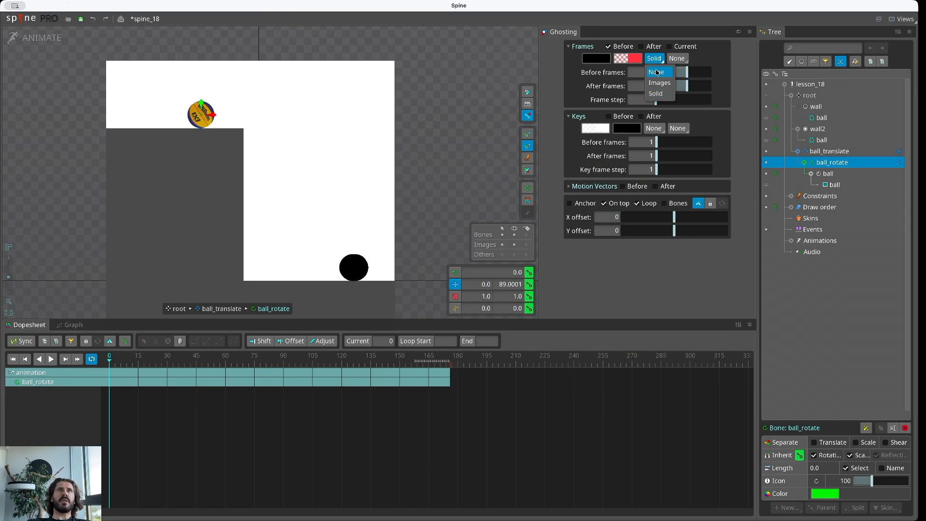
left_click(657, 72)
left_click(676, 59)
left_click(687, 83)
scroll(434, 289, "up", 2)
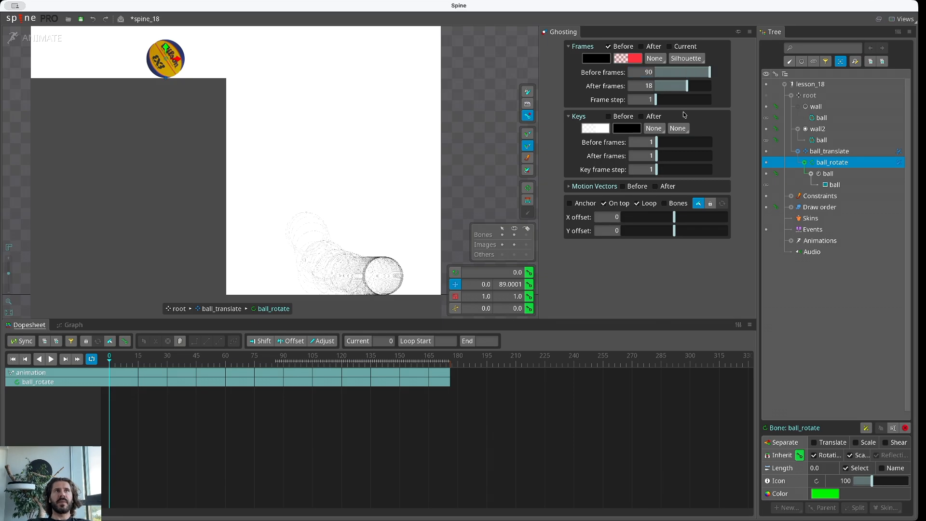
Enable the After ghosts alongside Before, set After frames to 90, and make the After tint a purer red
left_click(641, 46)
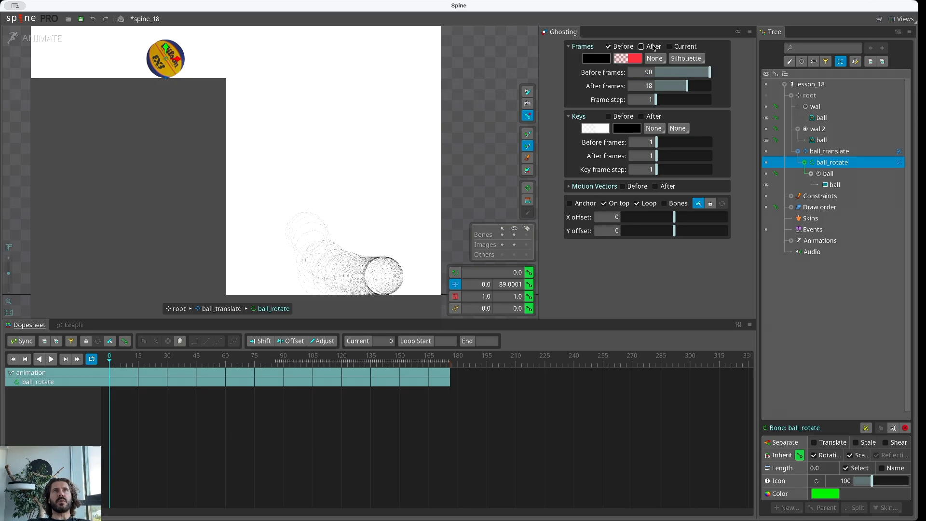
left_click(647, 85)
type("90")
key("Return")
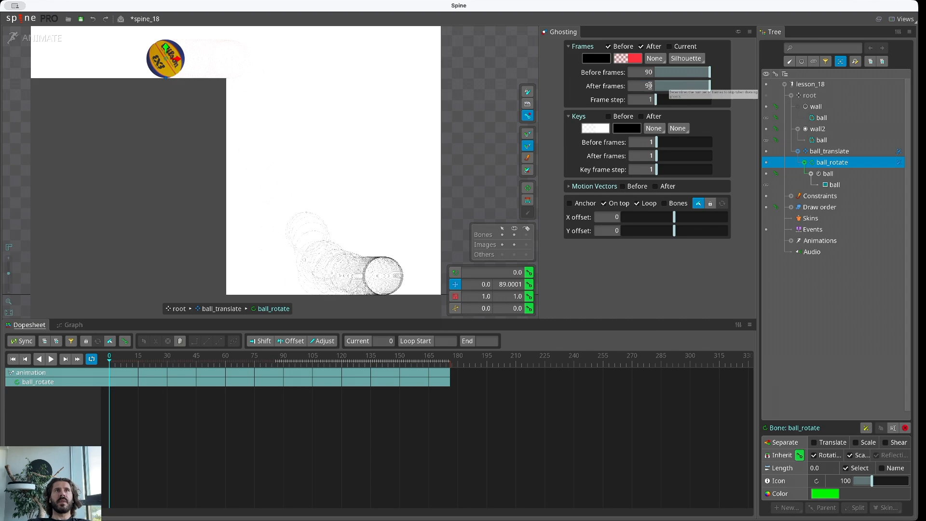
left_click(634, 59)
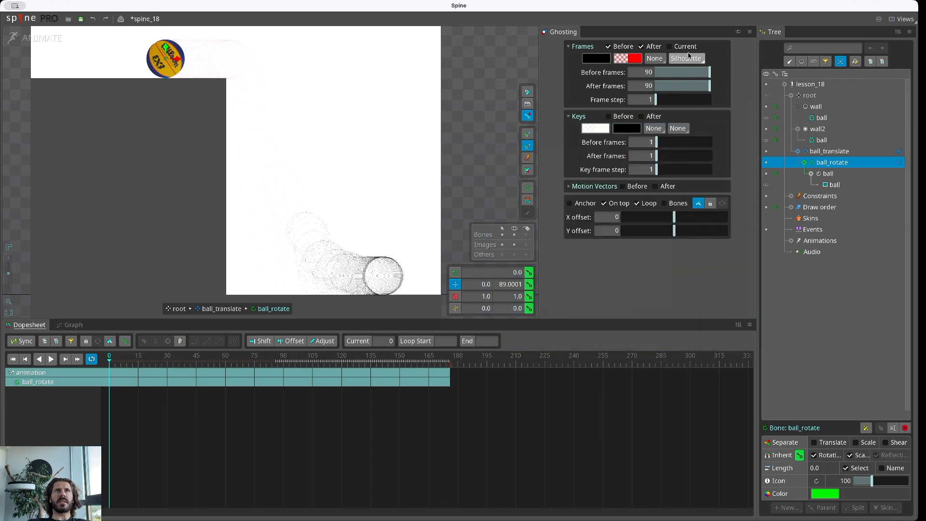
Set the Frames ghost outlines to None and images to Solid, and scrub to frame 2 to check the looped ghosts
left_click(689, 58)
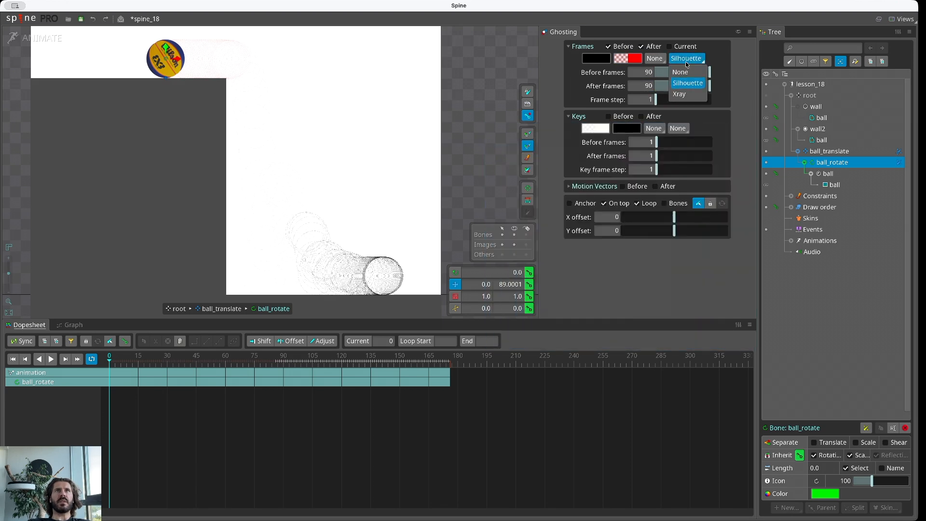
left_click(680, 72)
left_click(655, 59)
left_click(655, 95)
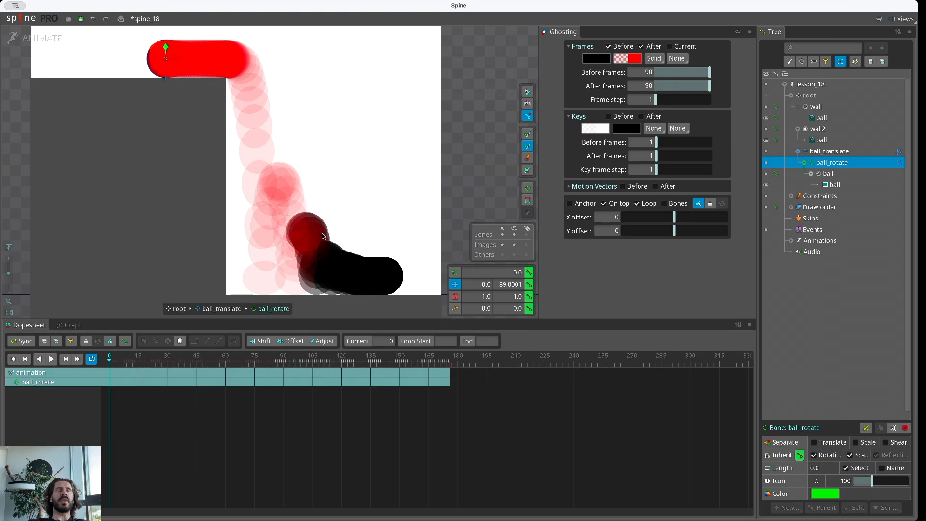
mouse_move(109, 361)
left_mouse_down()
mouse_move(391, 383)
mouse_move(109, 377)
mouse_move(418, 381)
mouse_move(109, 375)
left_mouse_up()
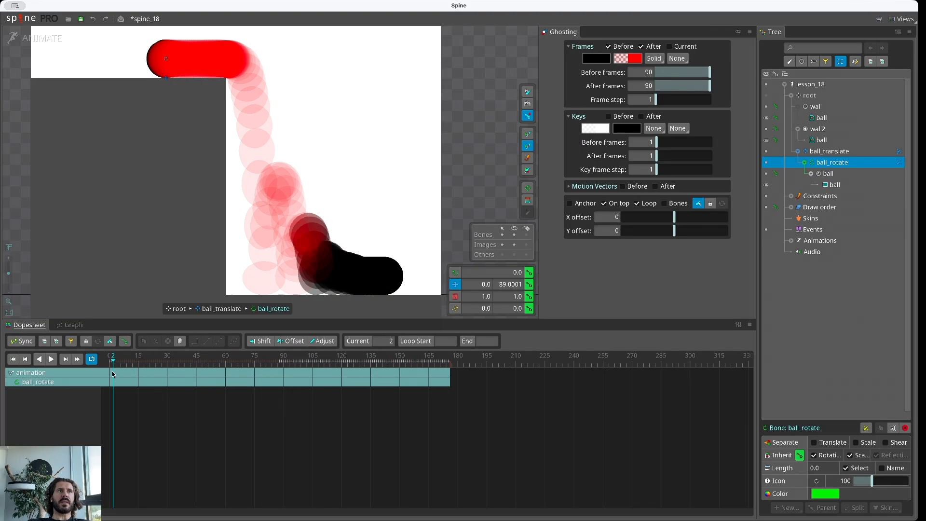
Set the Frames ghosts' Before frames to 180 and After frames to 1, and turn off the Before and After ghosts
left_click(668, 72)
left_click_drag(668, 86, 655, 87)
left_click(647, 72)
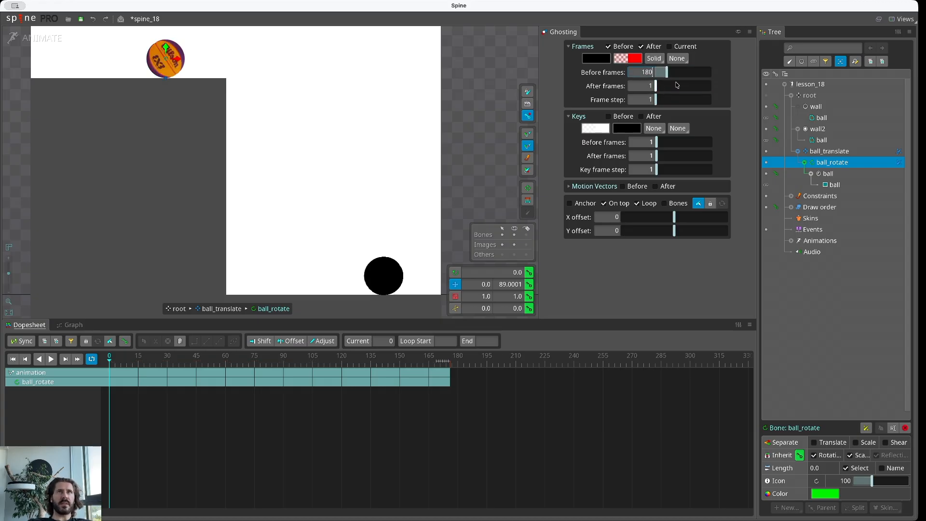
type("180")
key("Return")
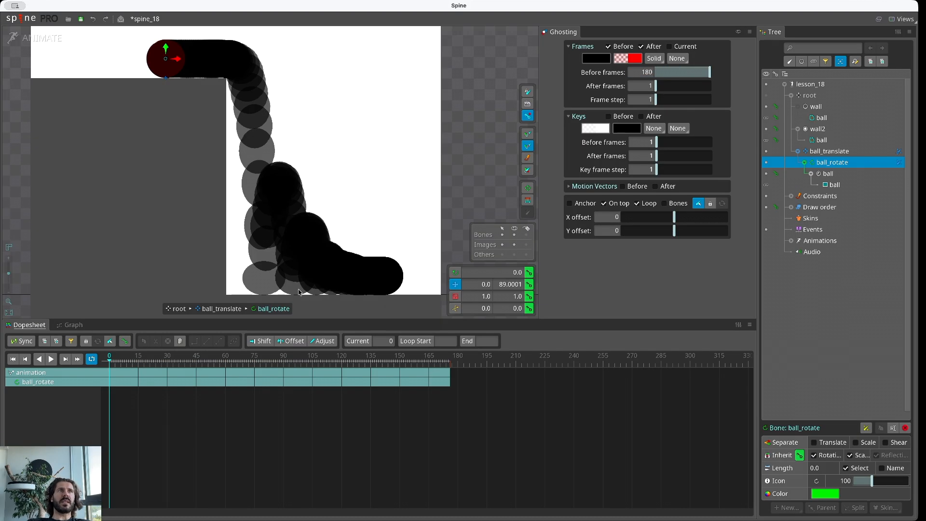
left_click(609, 47)
left_click(609, 47)
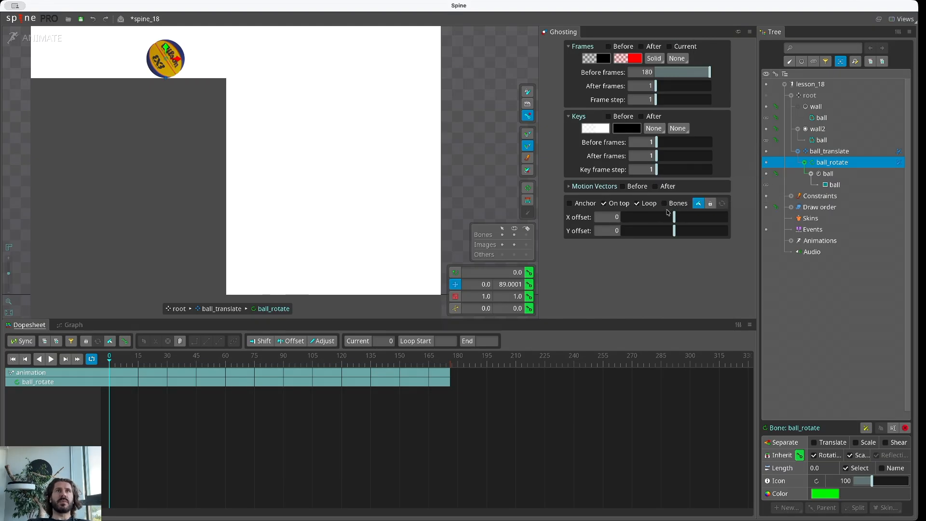
Enable Bones and the Frames Before ghosts, set their images to None, and examine the bone ghosts along the ball's bouncing path
left_click(665, 203)
left_click(609, 47)
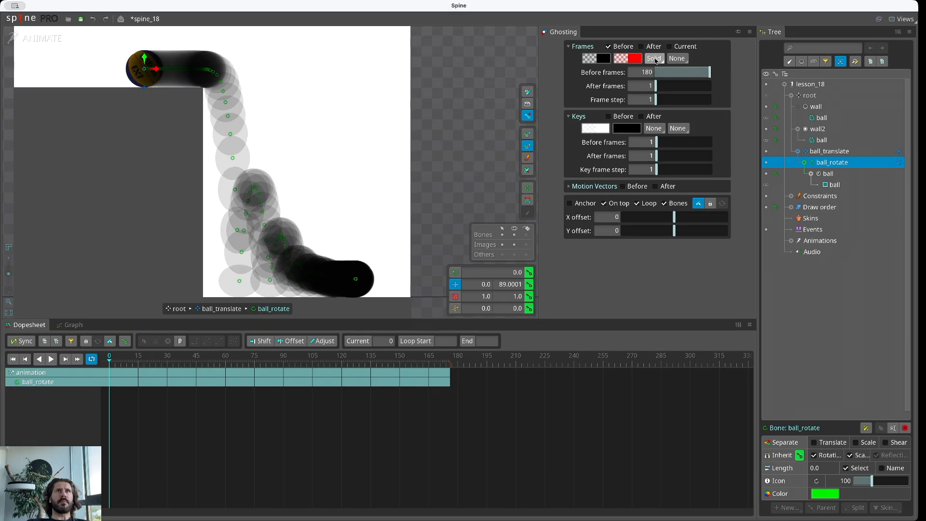
left_click(655, 58)
left_click(656, 72)
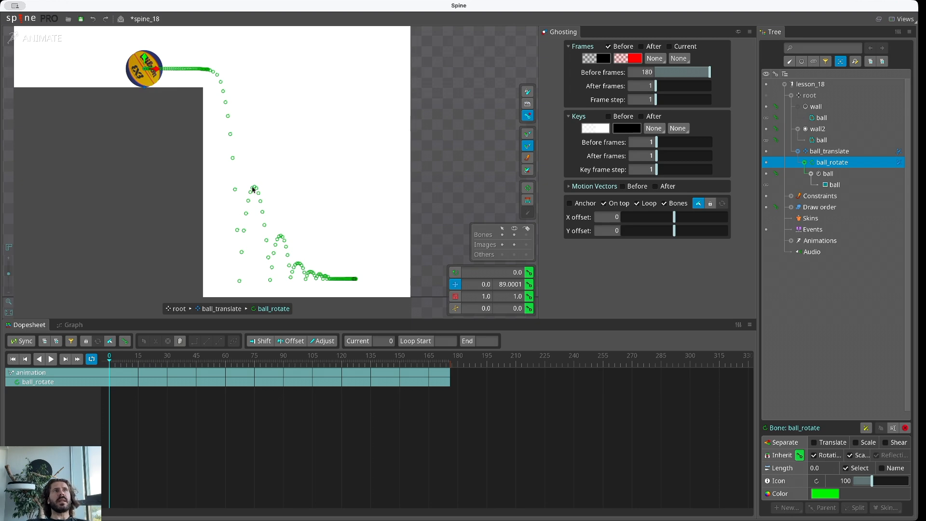
scroll(270, 193, "down", 2)
scroll(263, 130, "up", 5)
scroll(256, 125, "up", 2)
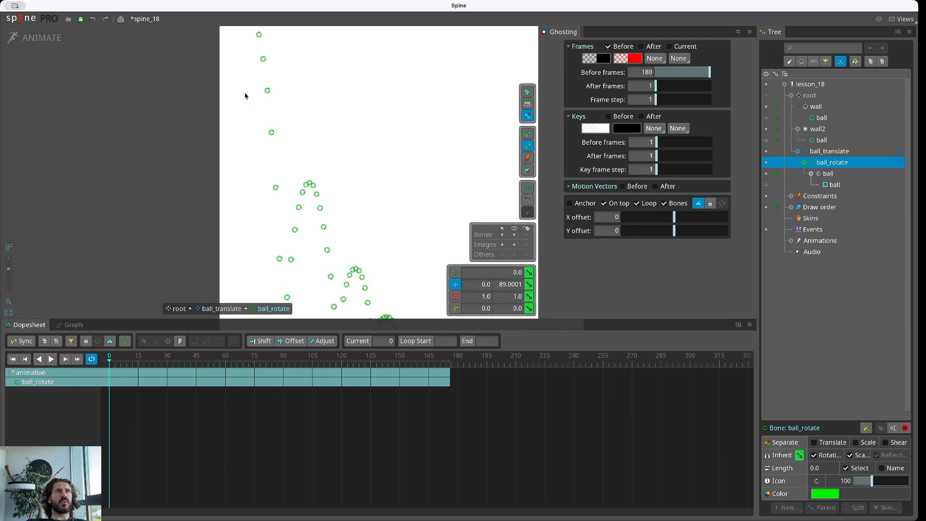
left_click_drag(246, 95, 228, 130)
scroll(243, 166, "down", 3)
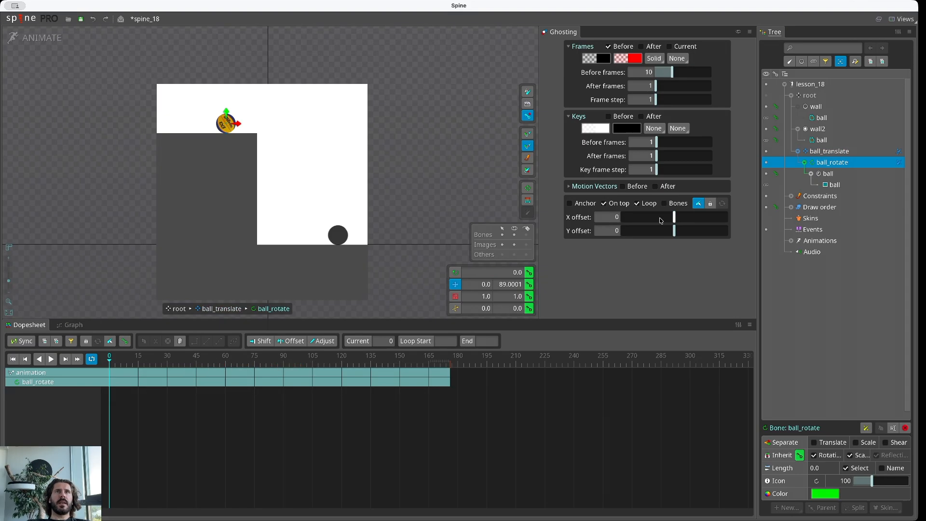
Offset the ghosts by X -92.86 and Y 88.09, and switch the Frames ghosts from Before to After with 10 After frames
mouse_move(675, 220)
left_mouse_down()
mouse_move(654, 221)
mouse_move(700, 224)
mouse_move(657, 223)
mouse_move(685, 223)
mouse_move(659, 223)
mouse_move(672, 231)
mouse_move(663, 234)
mouse_move(702, 232)
mouse_move(662, 232)
mouse_move(690, 232)
mouse_move(681, 220)
left_mouse_up()
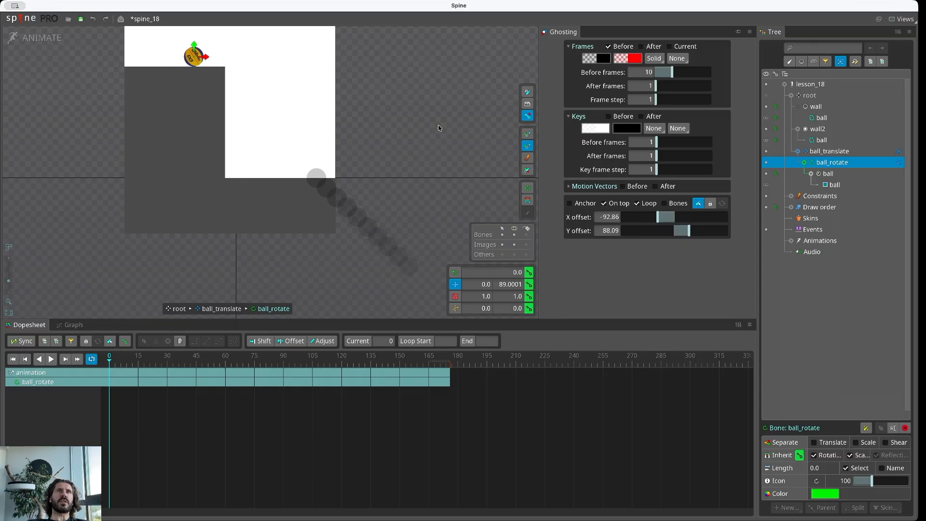
left_click(609, 47)
left_click(641, 46)
mouse_move(656, 86)
left_mouse_down()
mouse_move(669, 77)
mouse_move(657, 73)
mouse_move(673, 86)
left_mouse_up()
left_click_drag(230, 74, 262, 115)
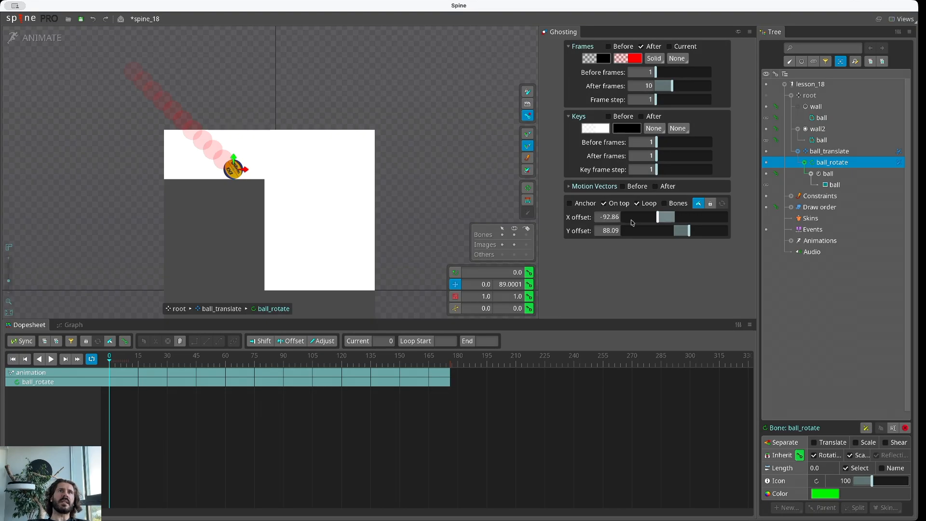
Set the ghosts' X offset to 166.67 and Y offset to 0
left_click_drag(659, 220, 673, 236)
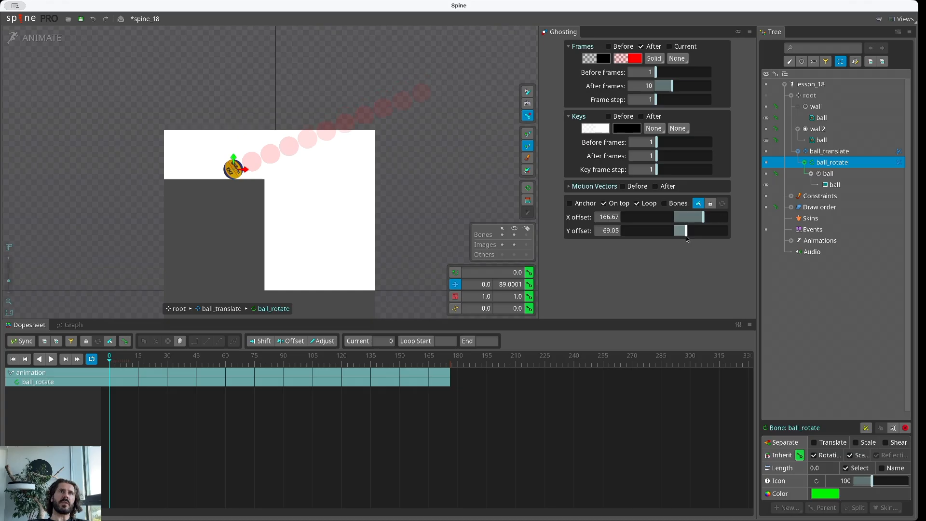
left_click_drag(687, 236, 674, 236)
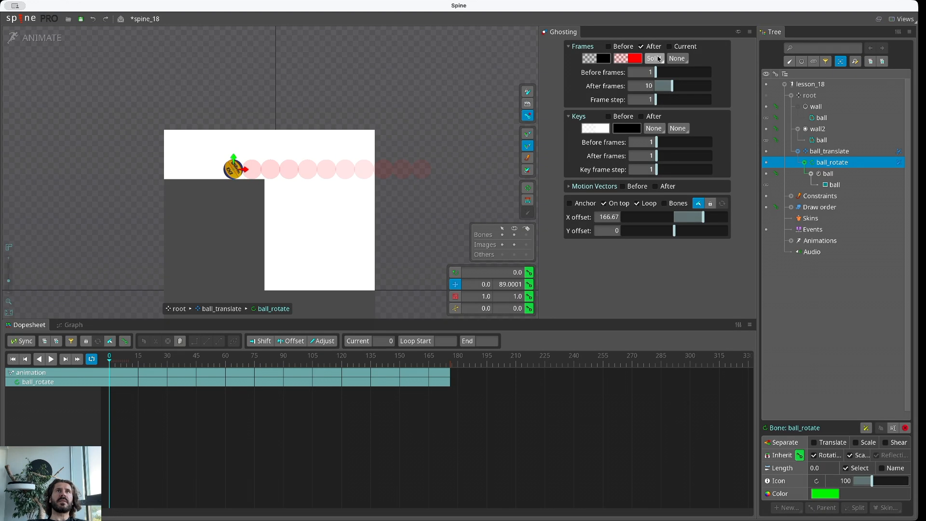
Switch the Frames ghosts from Solid to Images and make the Frames After tint fully opaque white
left_click(659, 59)
left_click(660, 82)
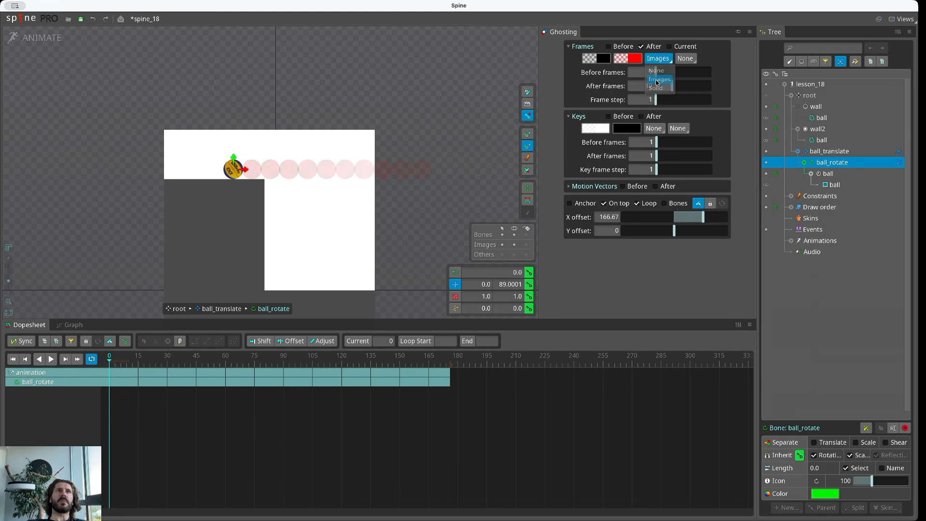
left_click(634, 59)
left_click(527, 155)
left_click_drag(525, 152, 502, 135)
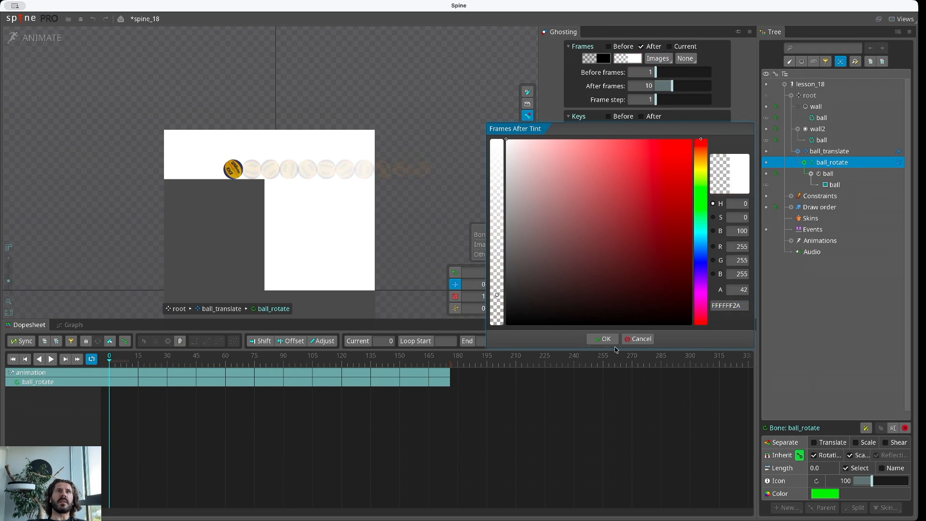
left_click_drag(500, 280, 499, 117)
left_click(598, 339)
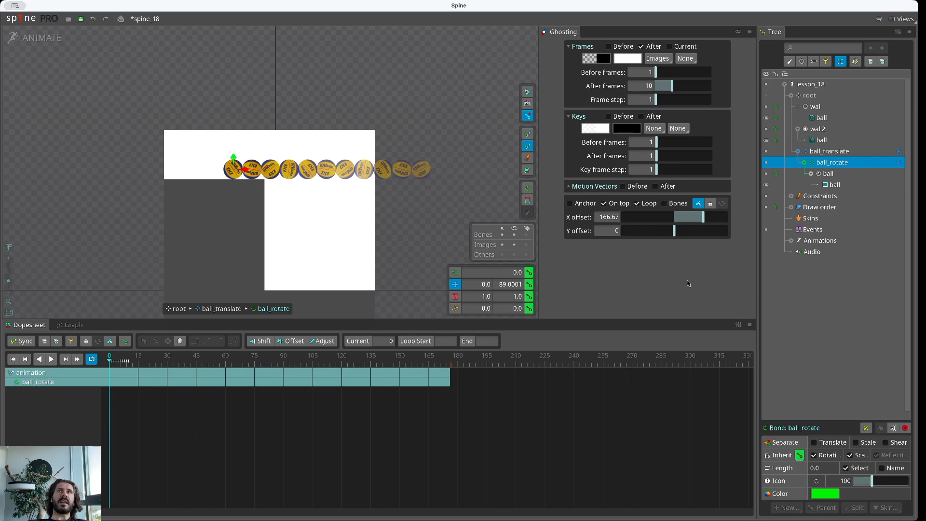
Turn the ghosting selection lock on and off, and compare the unlocked ghosts with ball_translate selected and with ball_rotate selected
left_click(722, 203)
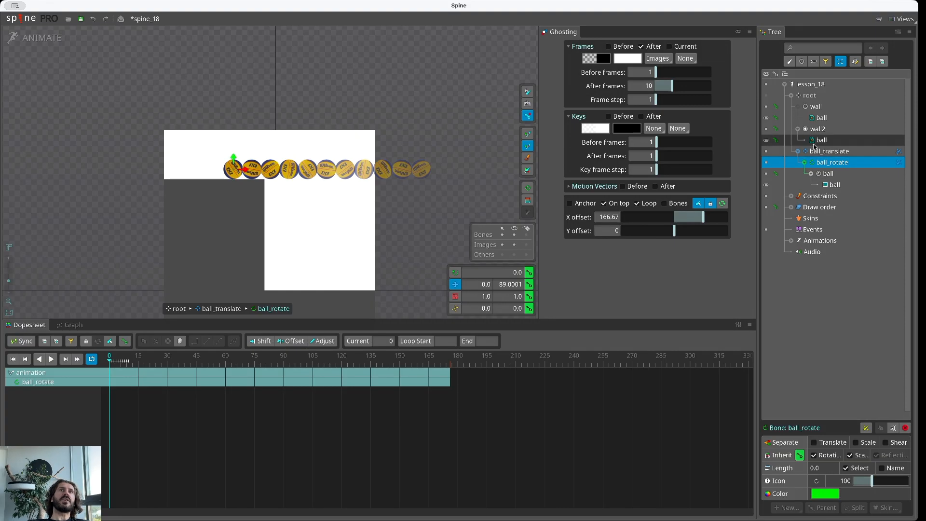
left_click(713, 206)
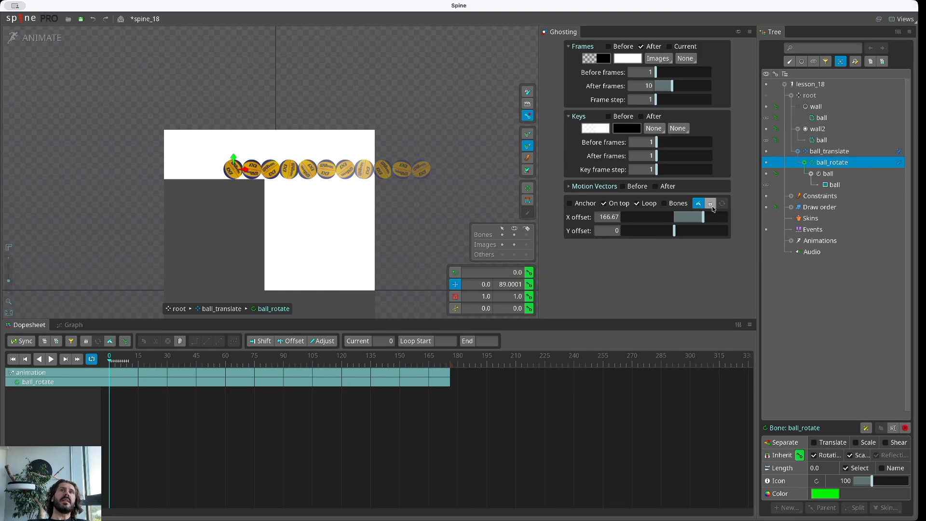
left_click(822, 151)
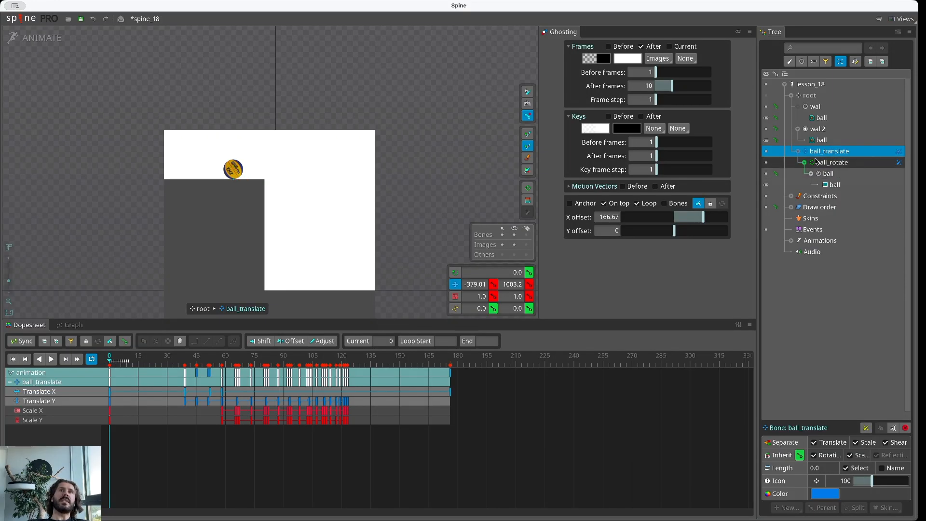
mouse_move(828, 185)
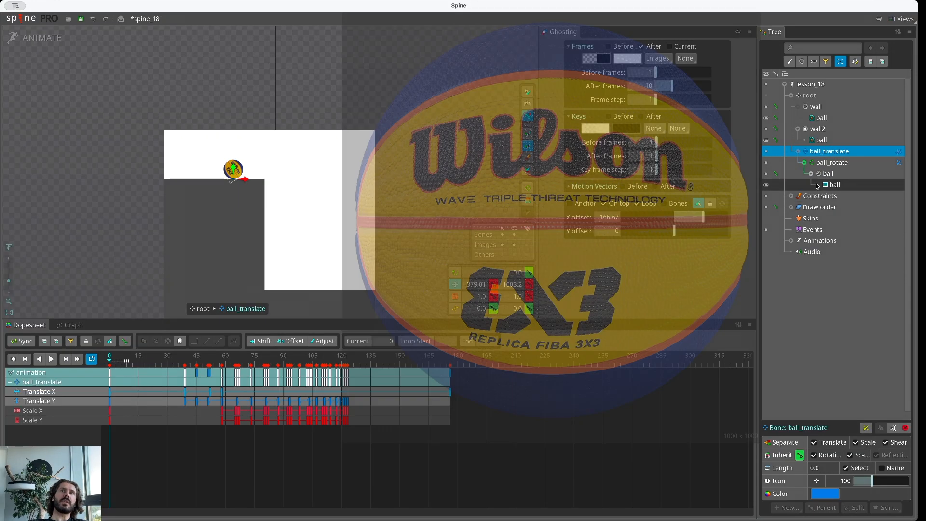
left_click(831, 163)
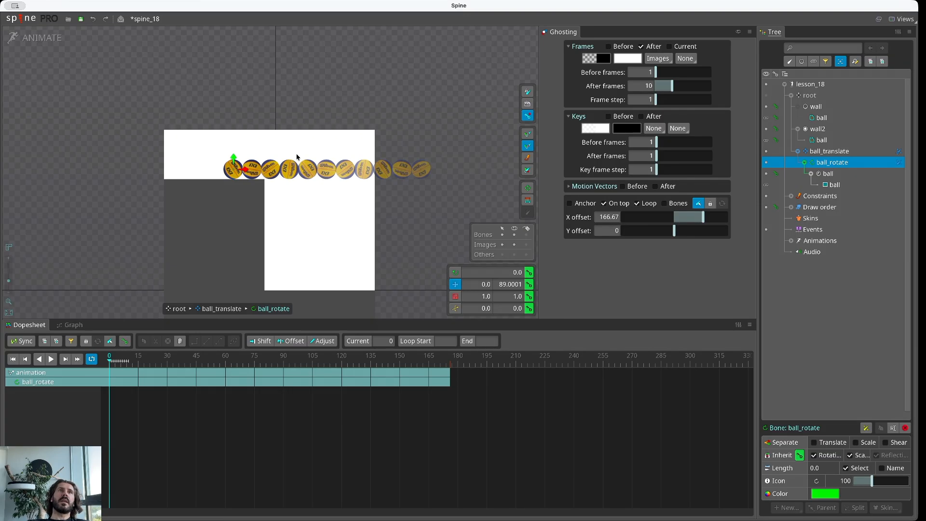
Lock the ghosting to ball_rotate, select ball_translate and try moving it up and across, and undo the move
left_click(711, 203)
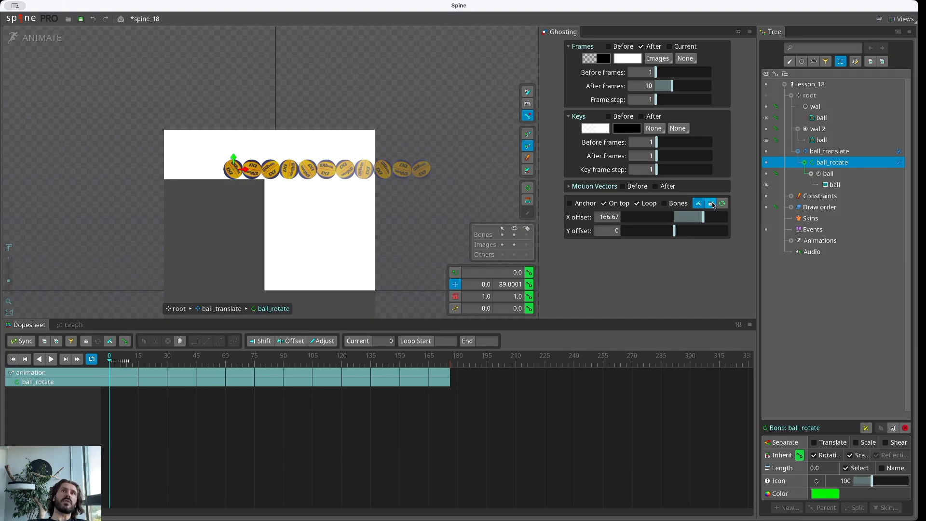
left_click(829, 151)
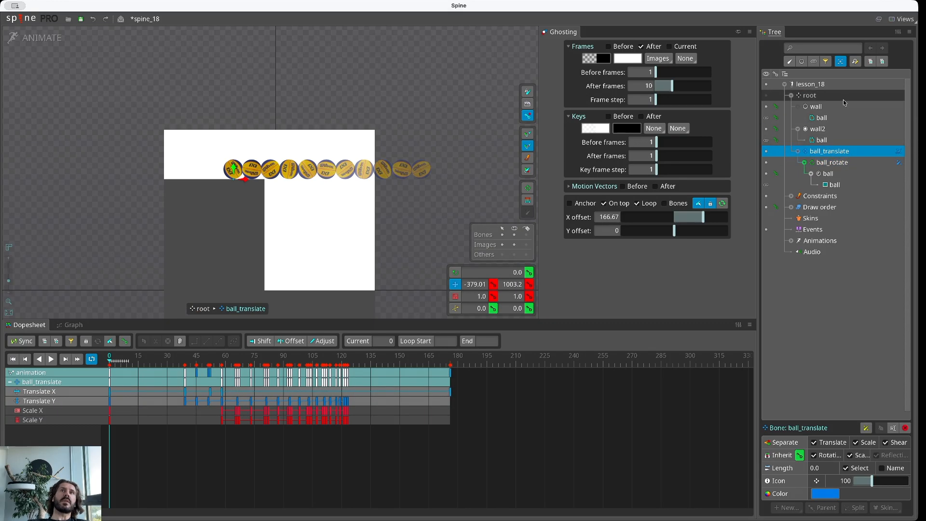
left_click_drag(248, 167, 276, 86)
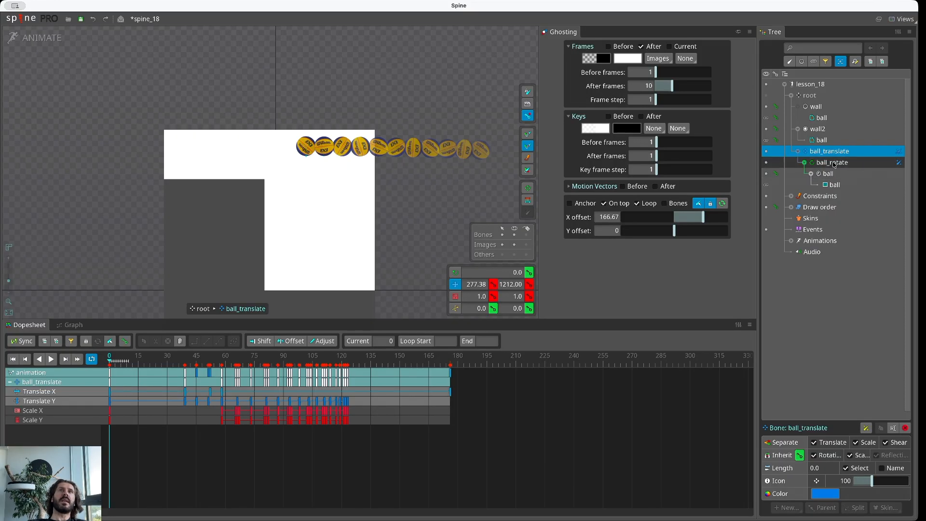
key("ctrl+z")
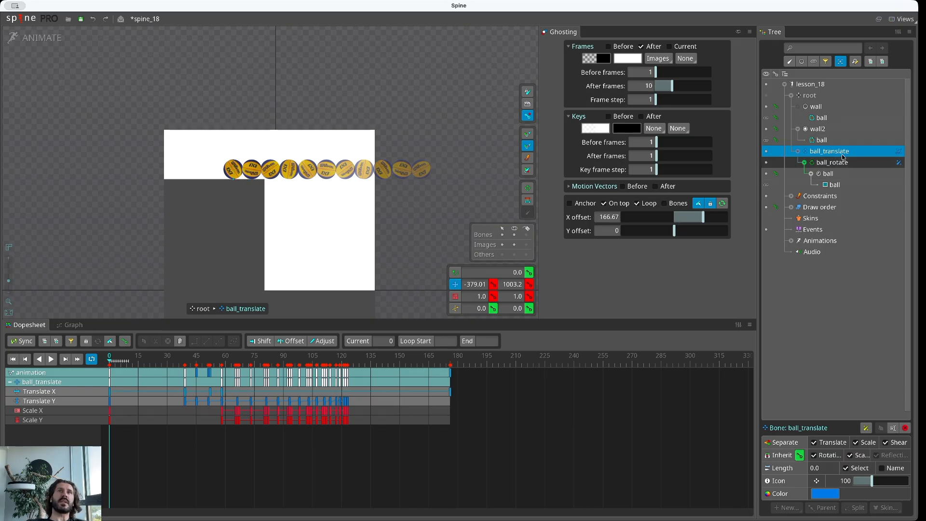
Refresh the locked ghosting selection with ball_translate, and refresh it again with ball_rotate selected
left_click(724, 204)
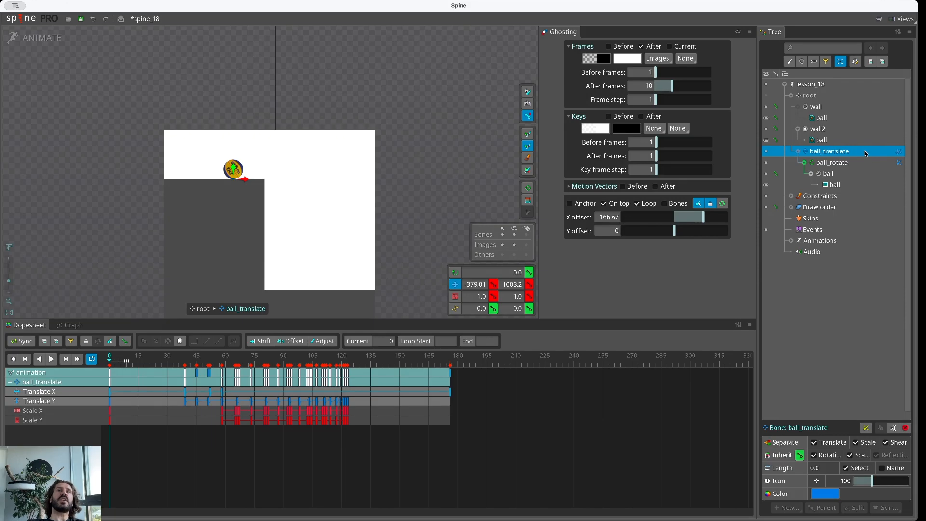
left_click(837, 163)
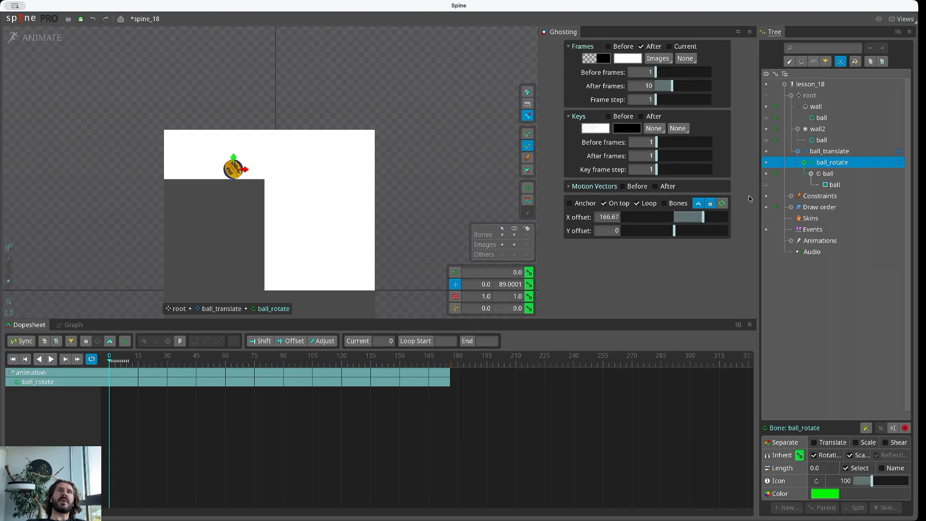
left_click(722, 203)
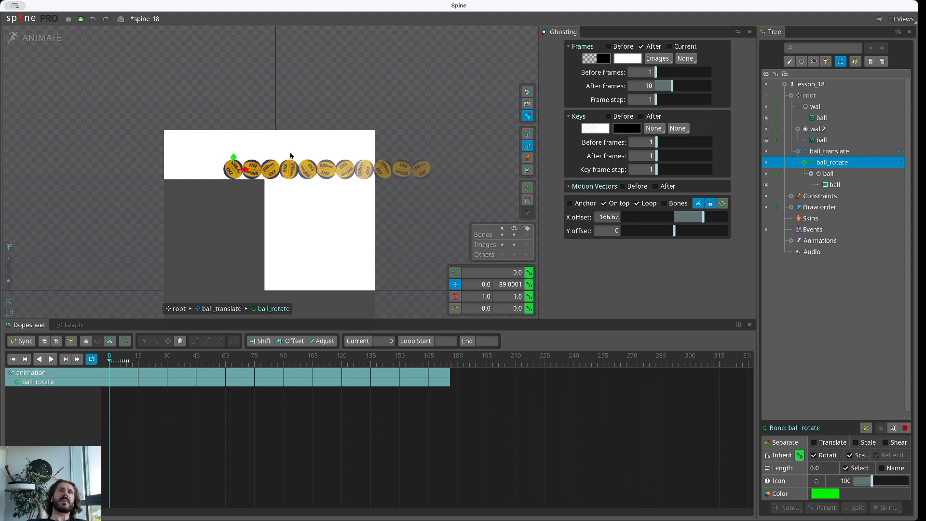